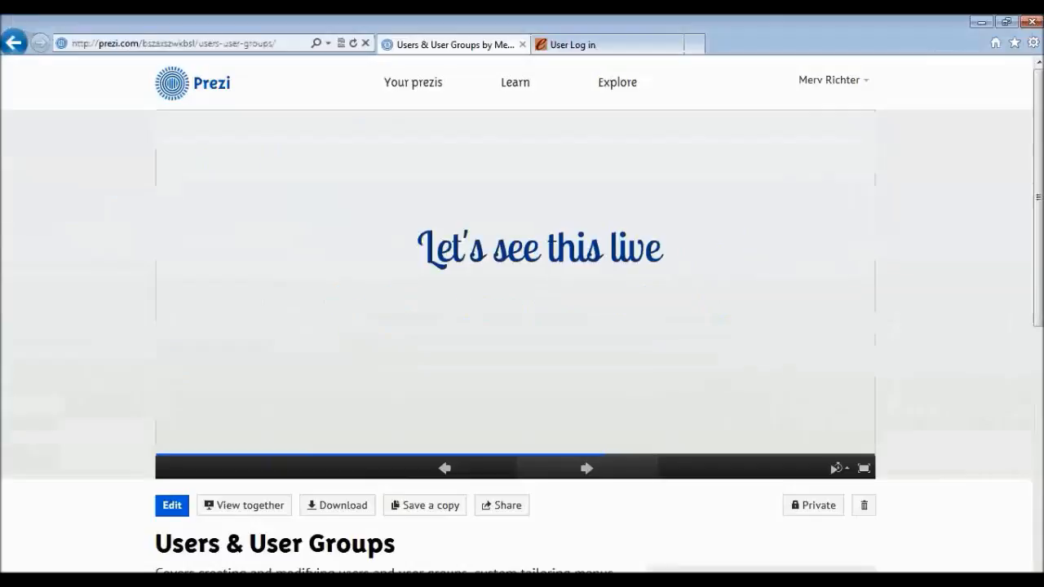
Log in on the User Log in page as 'wa admin' with the administrator password.
{"action": "left_click", "coordinate": [647, 44]}
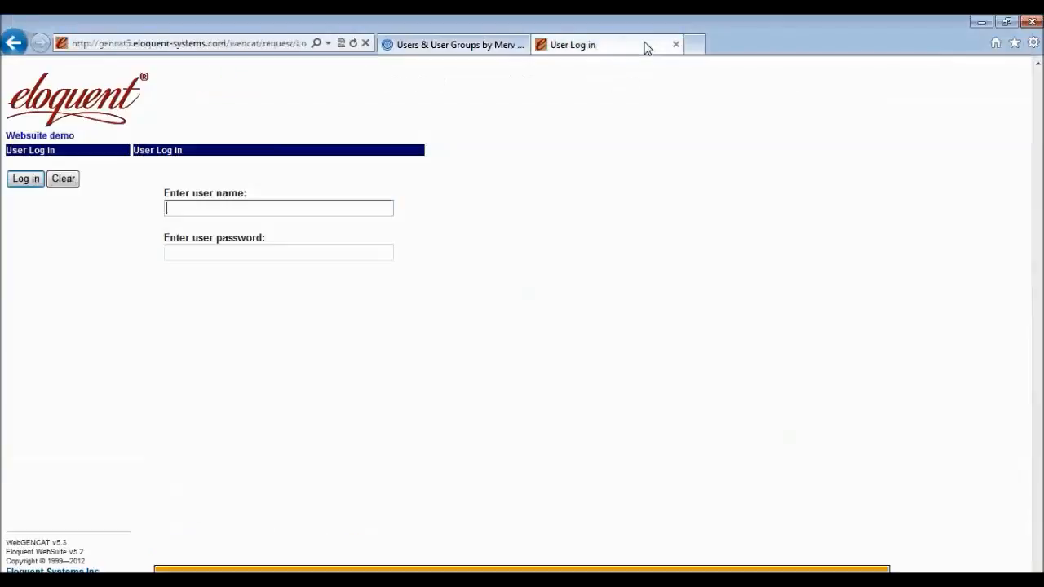
{"action": "type", "text": "wa admin"}
{"action": "key", "text": "Tab"}
{"action": "type", "text": "*****"}
{"action": "key", "text": "Return"}
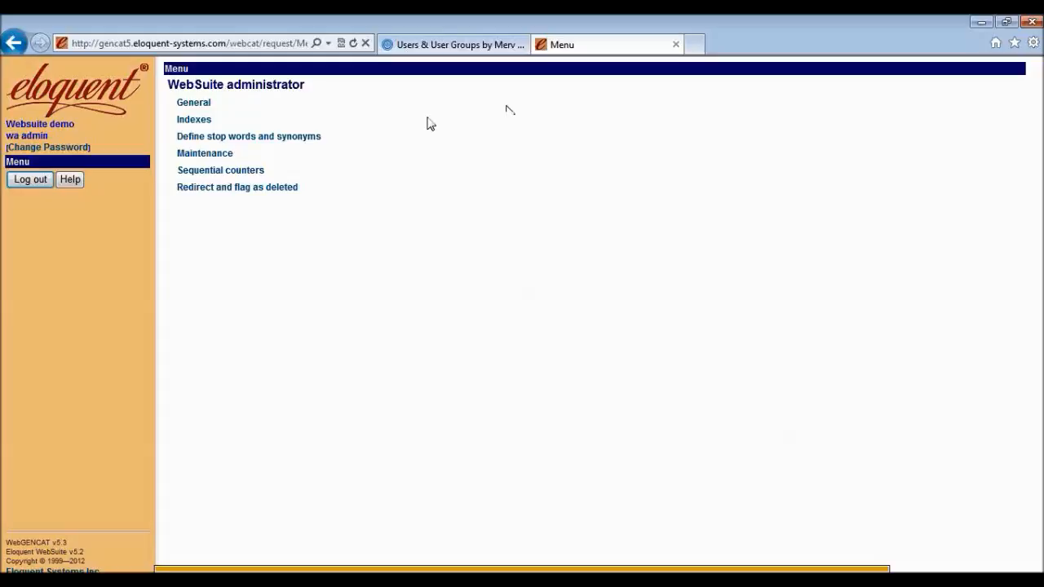
Open an empty Define groups form from the General section of the administrator menu.
{"action": "left_click", "coordinate": [202, 104]}
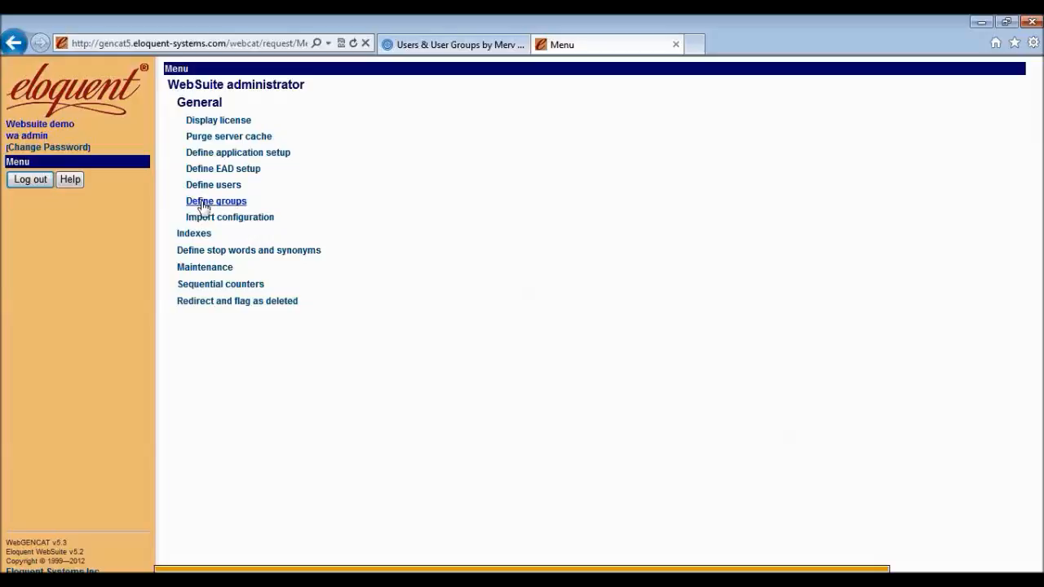
{"action": "left_click", "coordinate": [204, 209]}
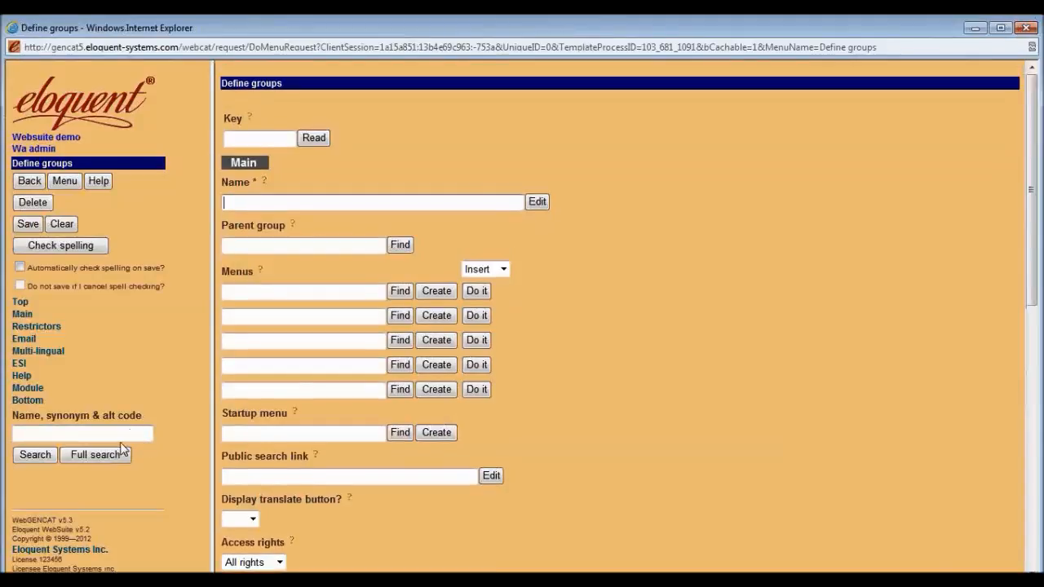
List all application groups and expand Staff users and the WebSuite administrator group.
{"action": "left_click", "coordinate": [113, 433]}
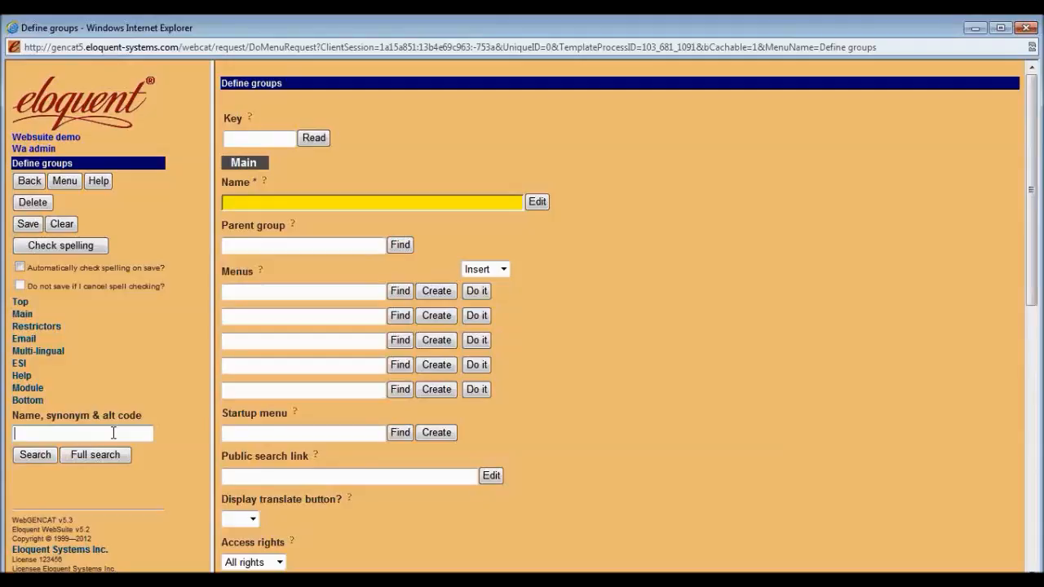
{"action": "left_click", "coordinate": [30, 459]}
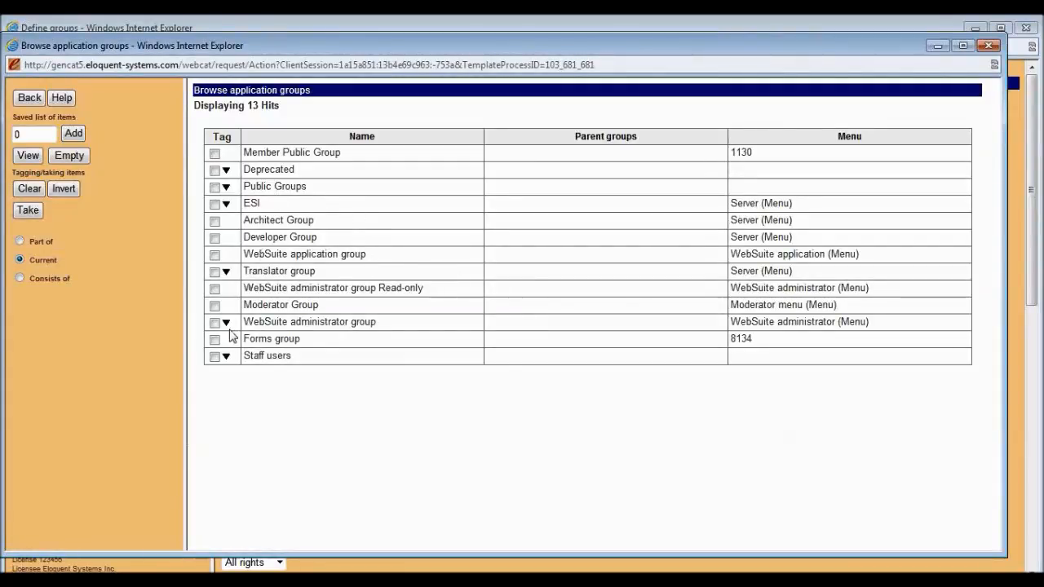
{"action": "left_click", "coordinate": [227, 359]}
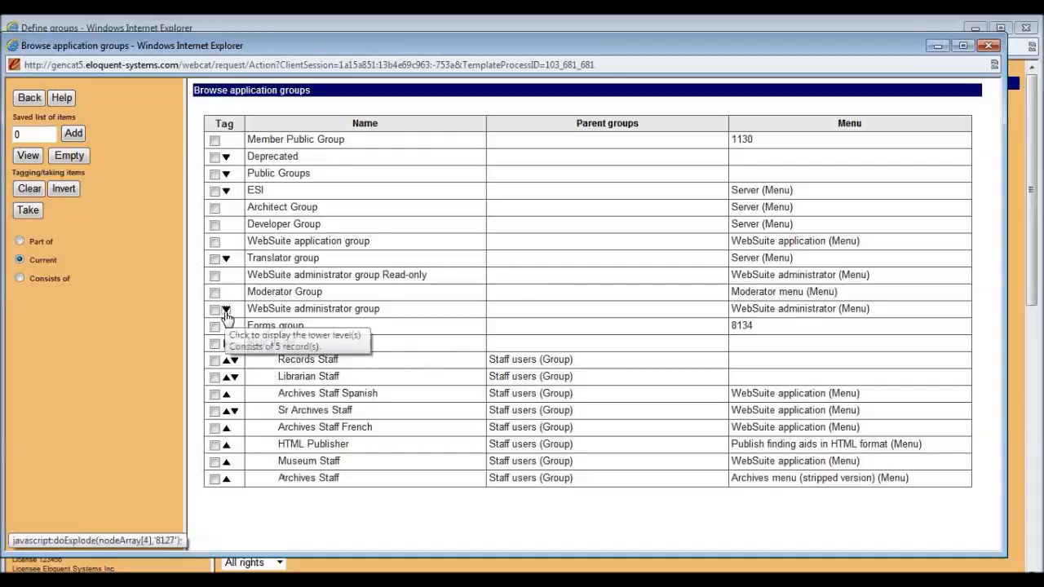
{"action": "left_click", "coordinate": [226, 309]}
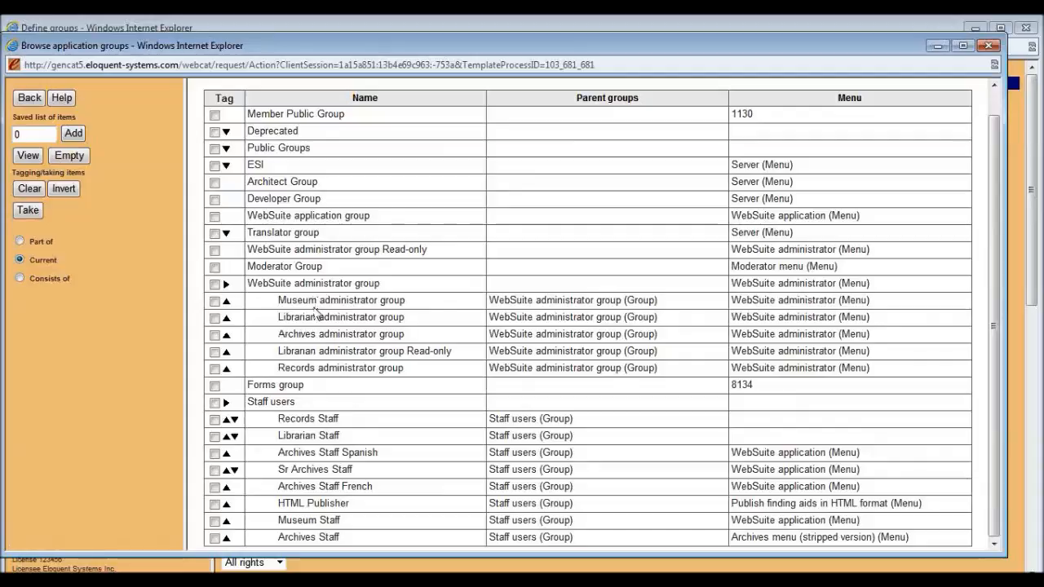
Tag Librarian administrator group Read-only, Cataloger Group and Librarian, and load them into the form.
{"action": "left_click", "coordinate": [215, 352]}
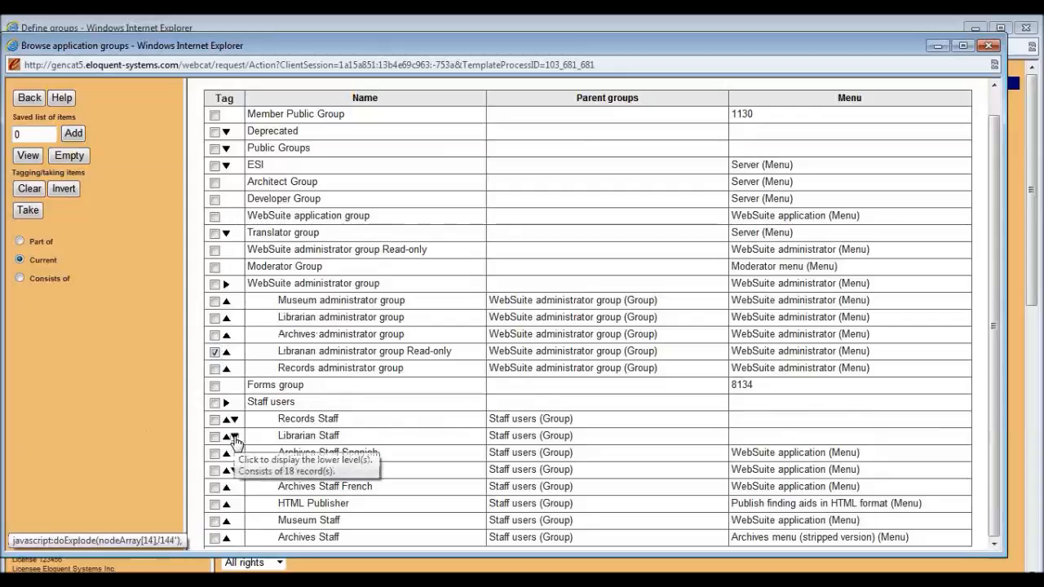
{"action": "left_click", "coordinate": [233, 439]}
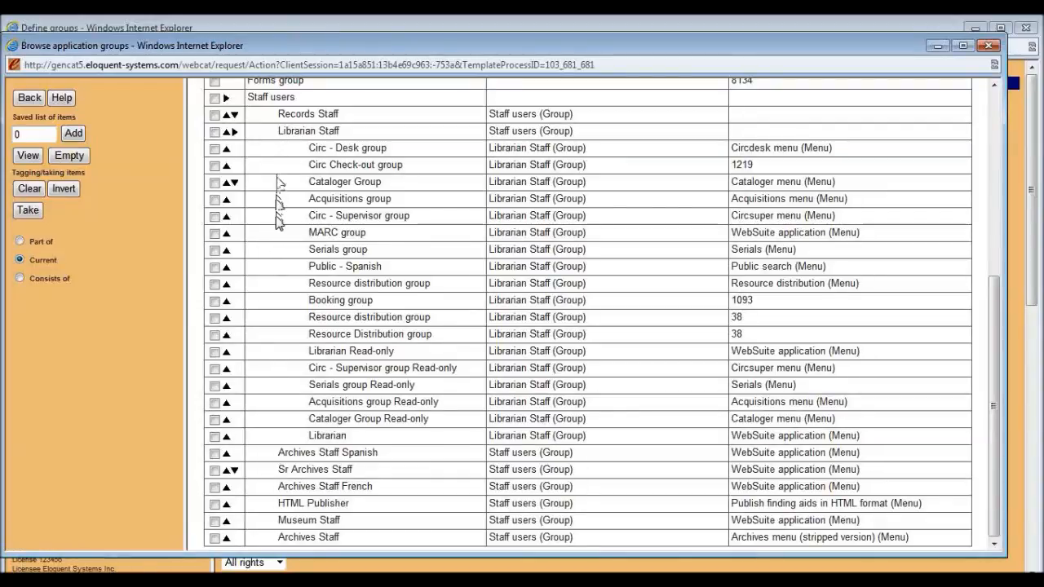
{"action": "left_click", "coordinate": [214, 183]}
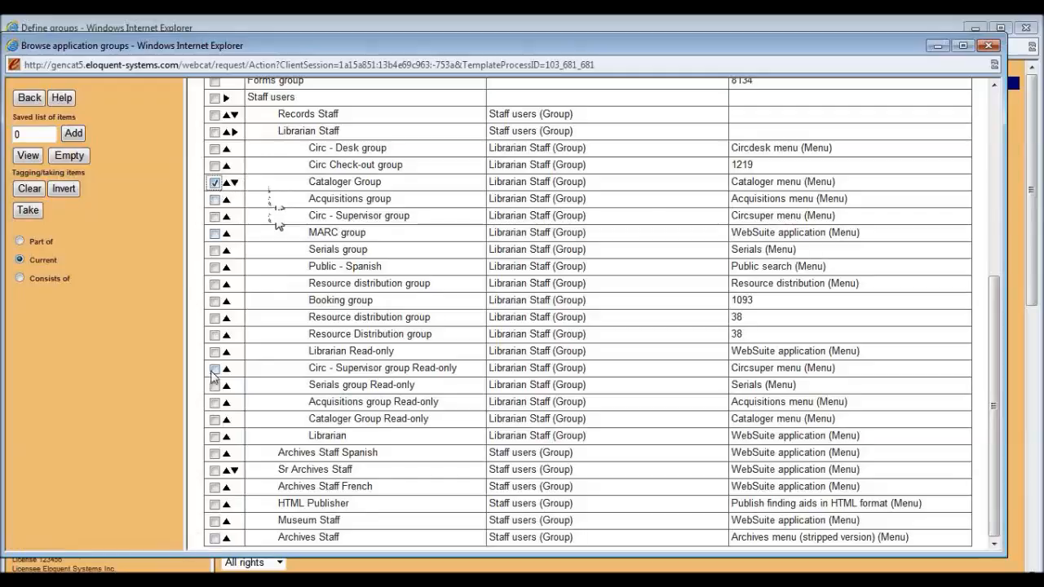
{"action": "left_click", "coordinate": [214, 437]}
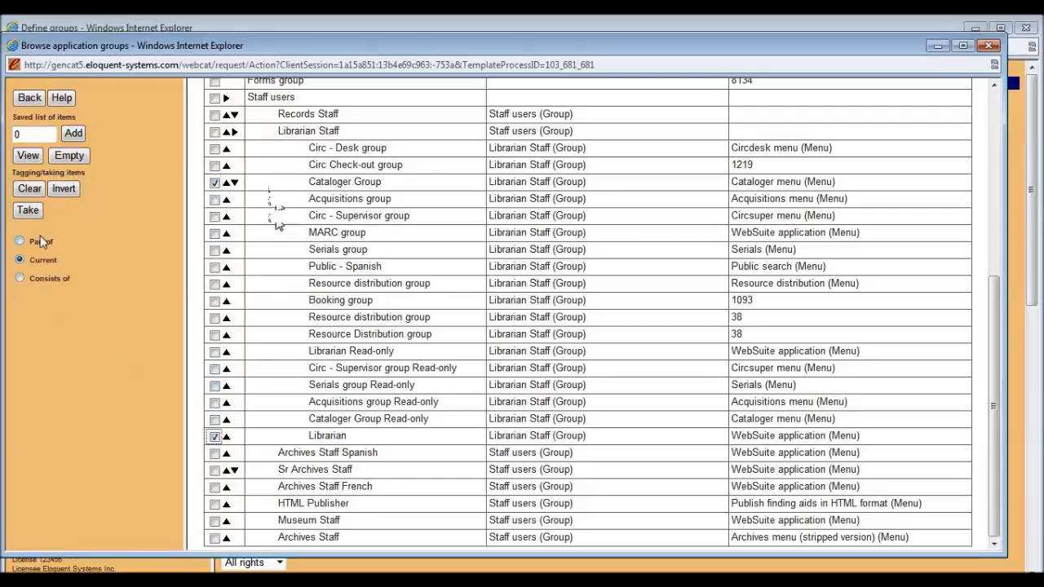
{"action": "left_click", "coordinate": [29, 210]}
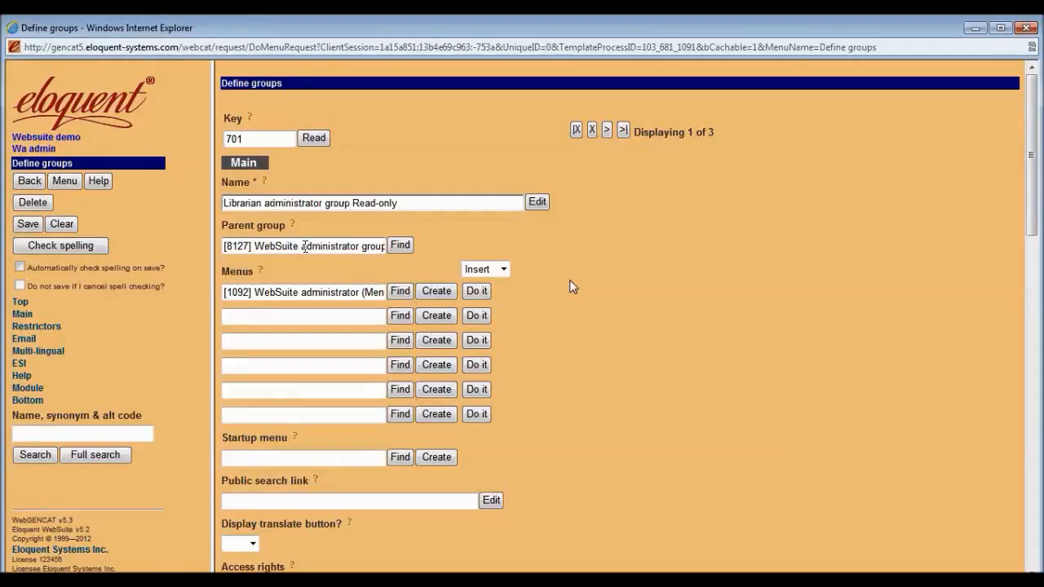
Review the WebSuite administrator parent group and assigned menu, then open menu record 1092.
{"action": "left_click_drag", "start_coordinate": [302, 249], "coordinate": [370, 251]}
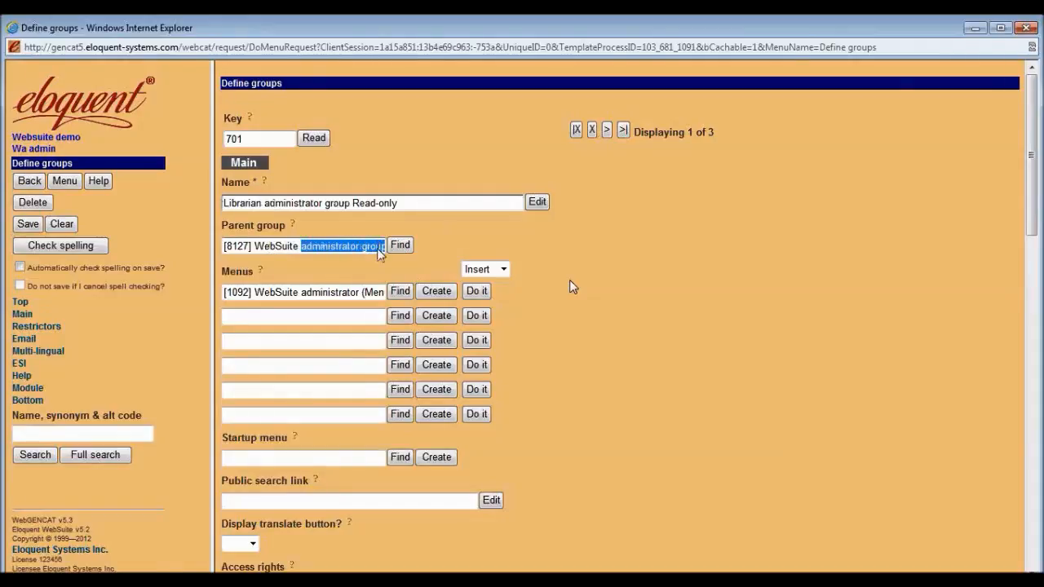
{"action": "left_click", "coordinate": [365, 265]}
{"action": "left_click_drag", "start_coordinate": [307, 292], "coordinate": [375, 294]}
{"action": "left_click", "coordinate": [357, 300]}
{"action": "left_click", "coordinate": [377, 292]}
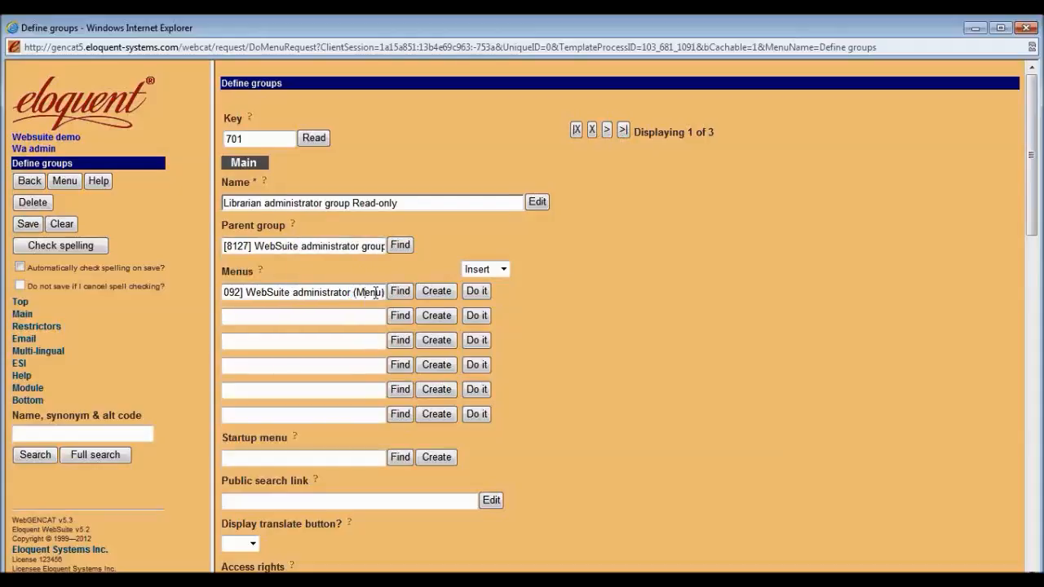
{"action": "left_click", "coordinate": [433, 299]}
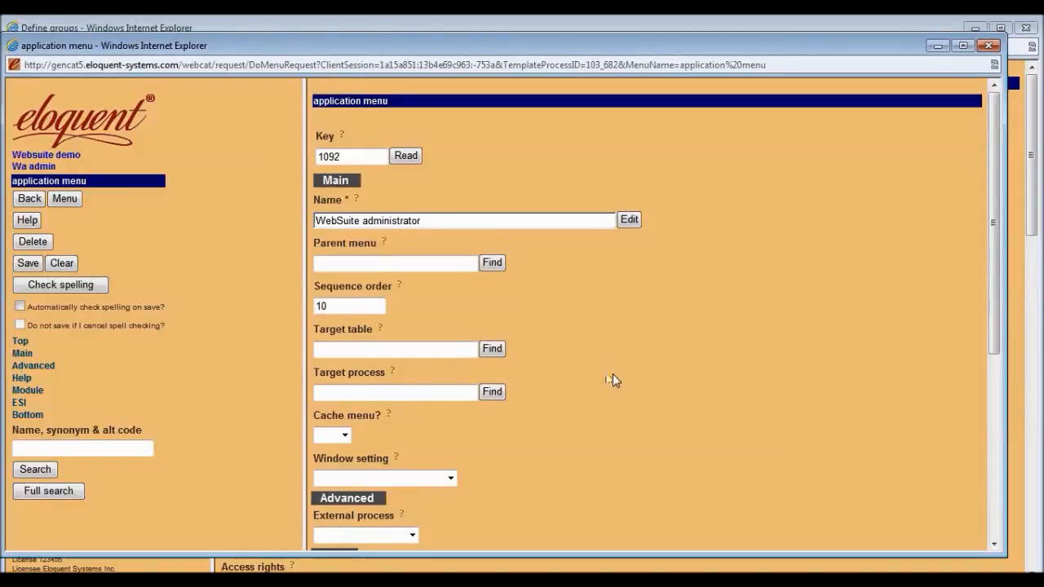
Read menu 1092's full help text, 'Only someone highly experienced with the software…', then close it.
{"action": "scroll", "coordinate": [612, 375], "scroll_direction": "down", "scroll_amount": 3}
{"action": "scroll", "coordinate": [611, 373], "scroll_direction": "down", "scroll_amount": 4}
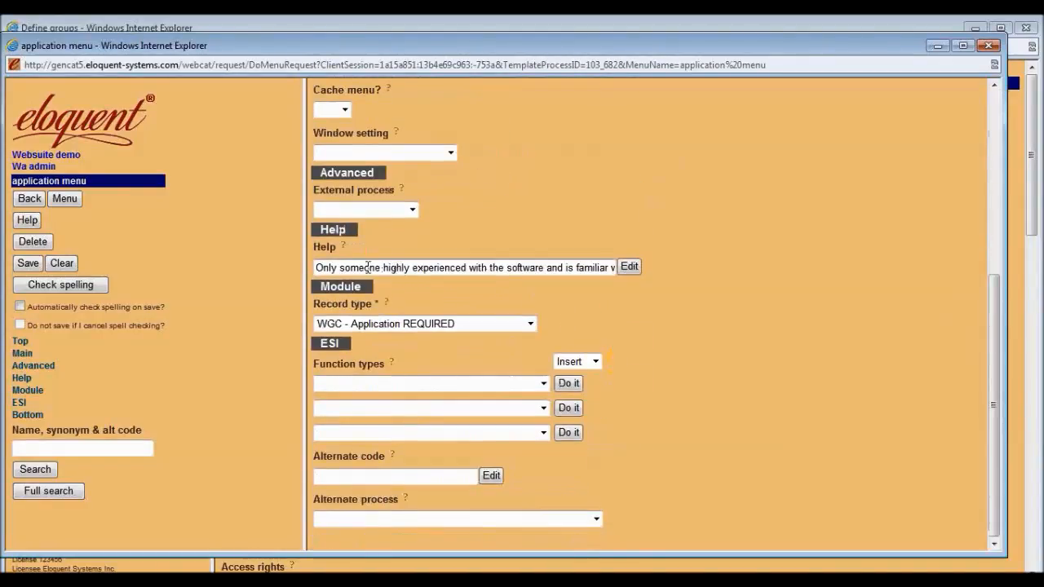
{"action": "left_click_drag", "start_coordinate": [335, 267], "coordinate": [598, 270]}
{"action": "left_click", "coordinate": [626, 267]}
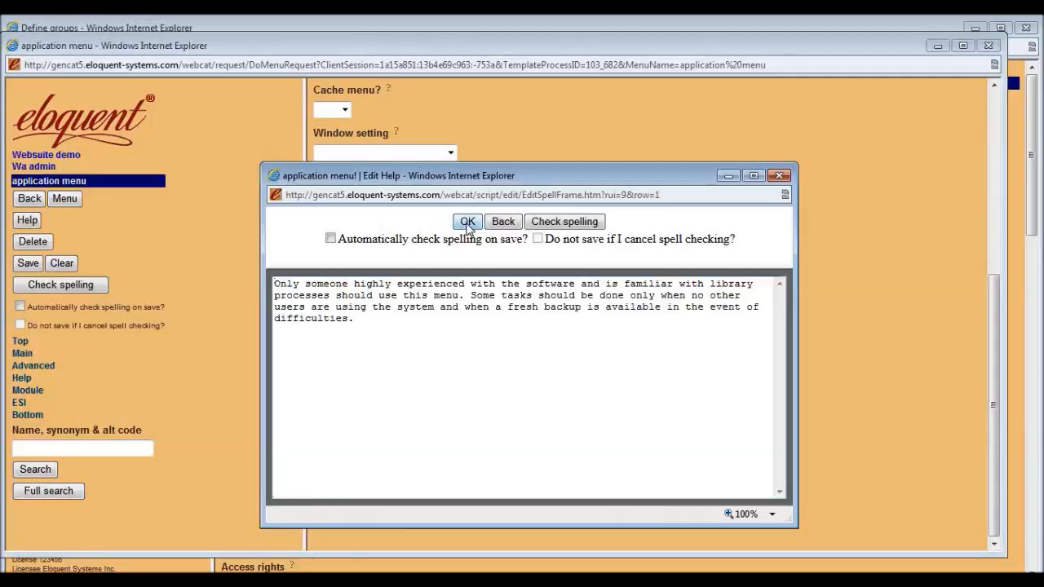
{"action": "left_click", "coordinate": [467, 223]}
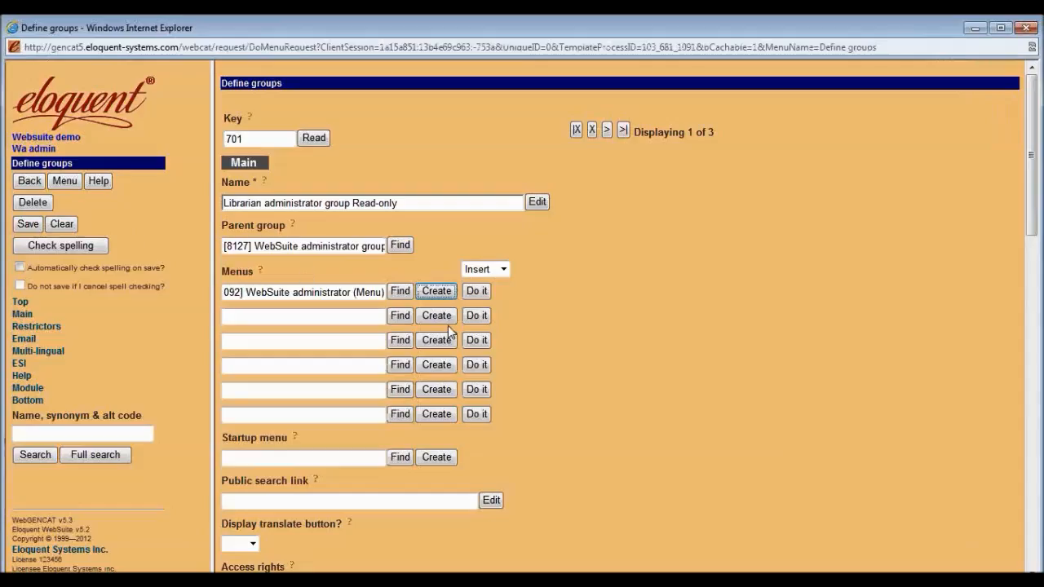
Step through the Cataloger Group and Librarian records, noting their Librarian Staff parent and menus.
{"action": "left_click", "coordinate": [607, 130]}
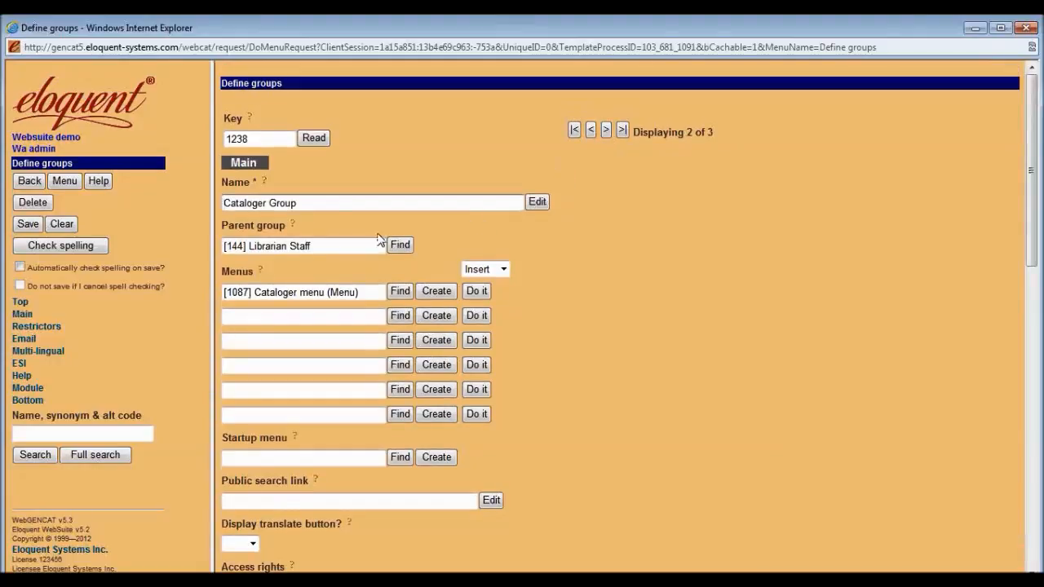
{"action": "left_click_drag", "start_coordinate": [335, 246], "coordinate": [250, 246]}
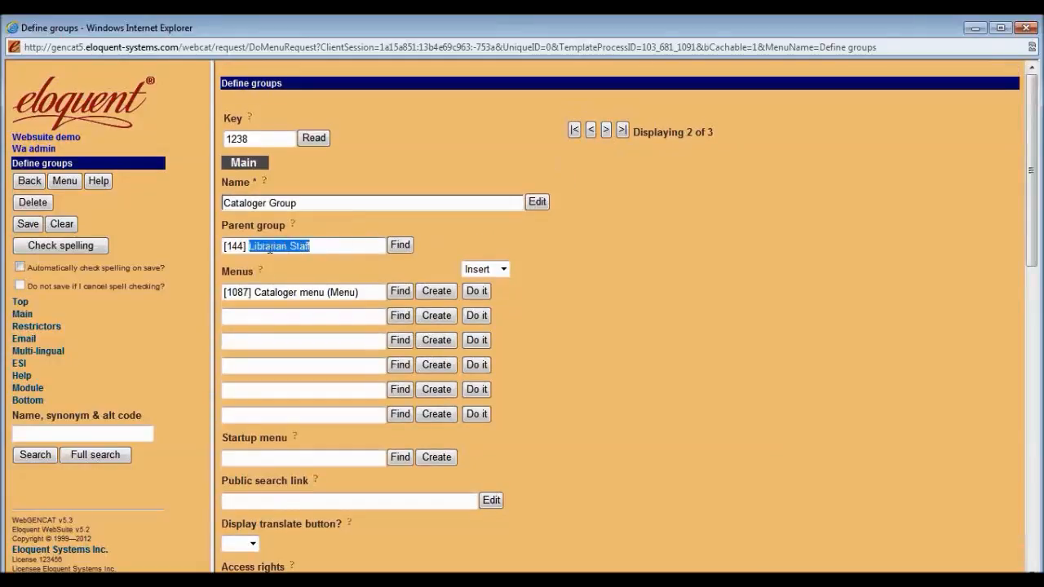
{"action": "left_click_drag", "start_coordinate": [360, 292], "coordinate": [300, 297]}
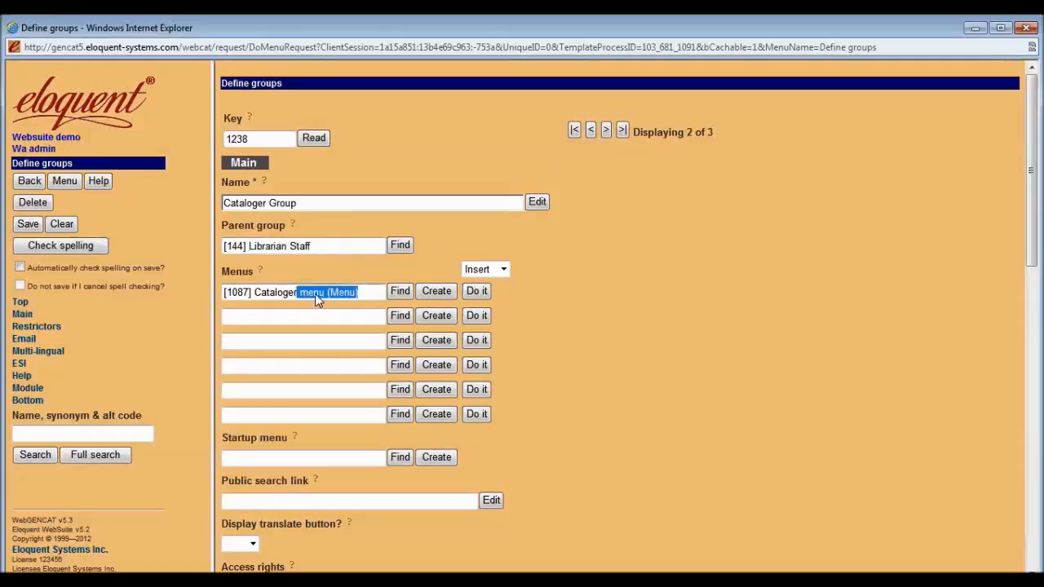
{"action": "left_click", "coordinate": [606, 131]}
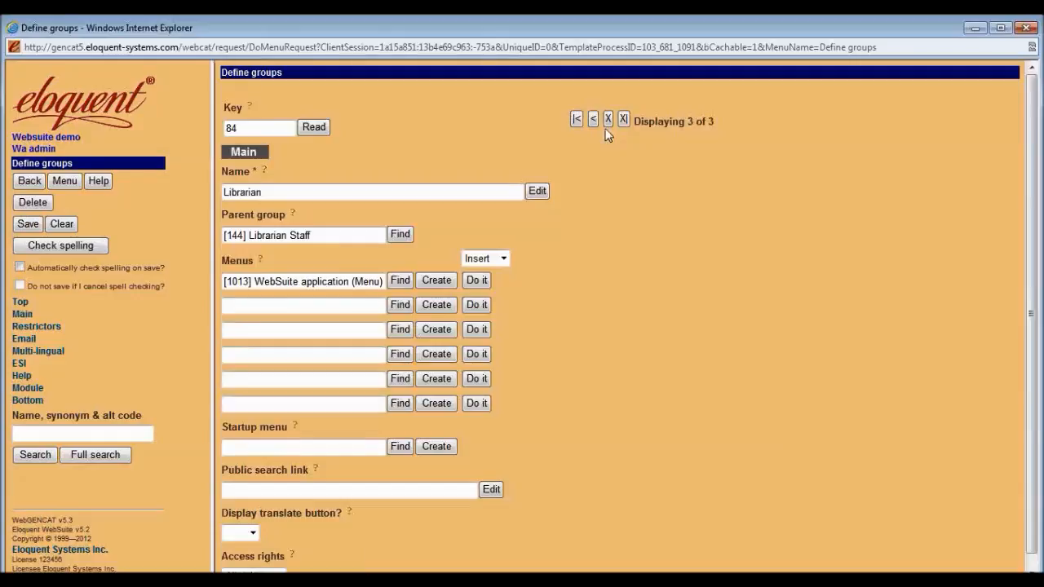
{"action": "left_click_drag", "start_coordinate": [331, 248], "coordinate": [263, 251]}
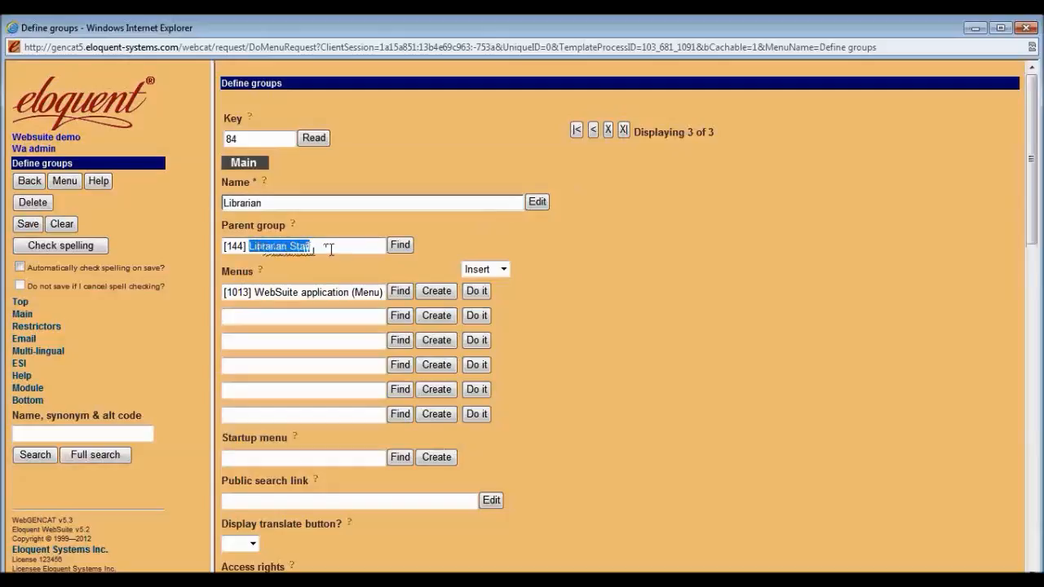
{"action": "left_click", "coordinate": [300, 292]}
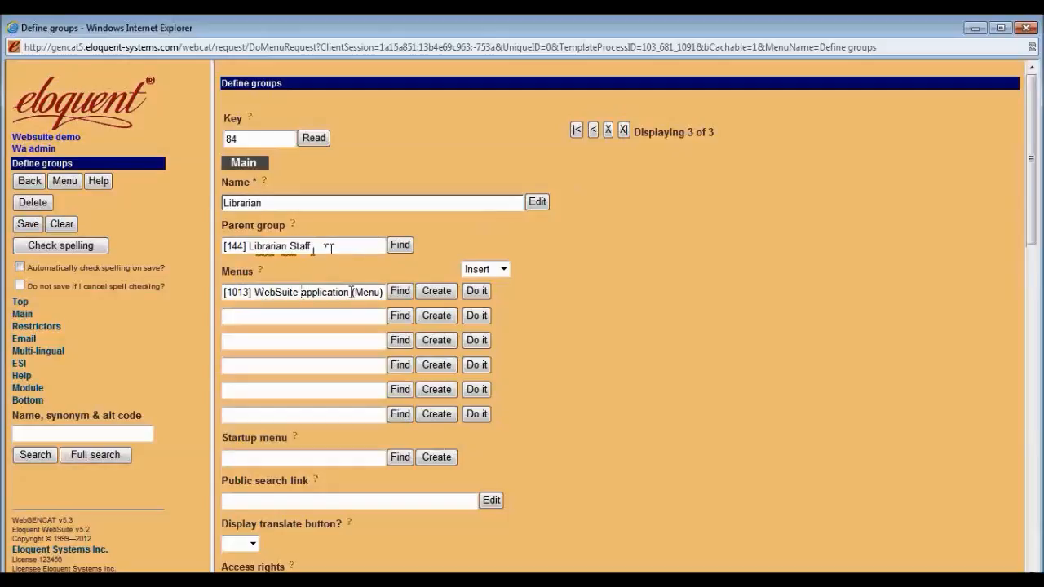
{"action": "left_click", "coordinate": [437, 293]}
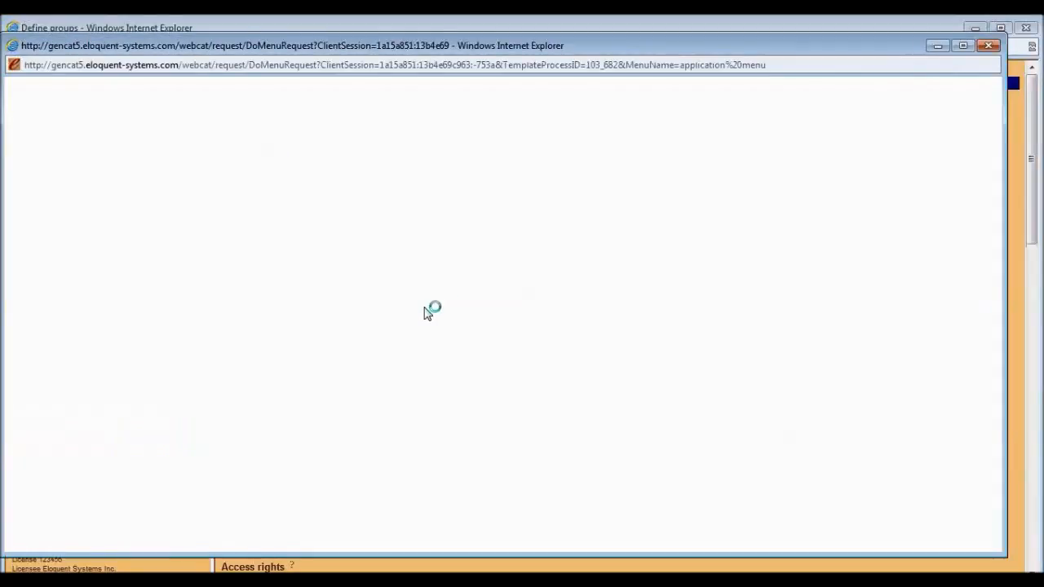
{"action": "scroll", "coordinate": [562, 412], "scroll_direction": "down", "scroll_amount": 3}
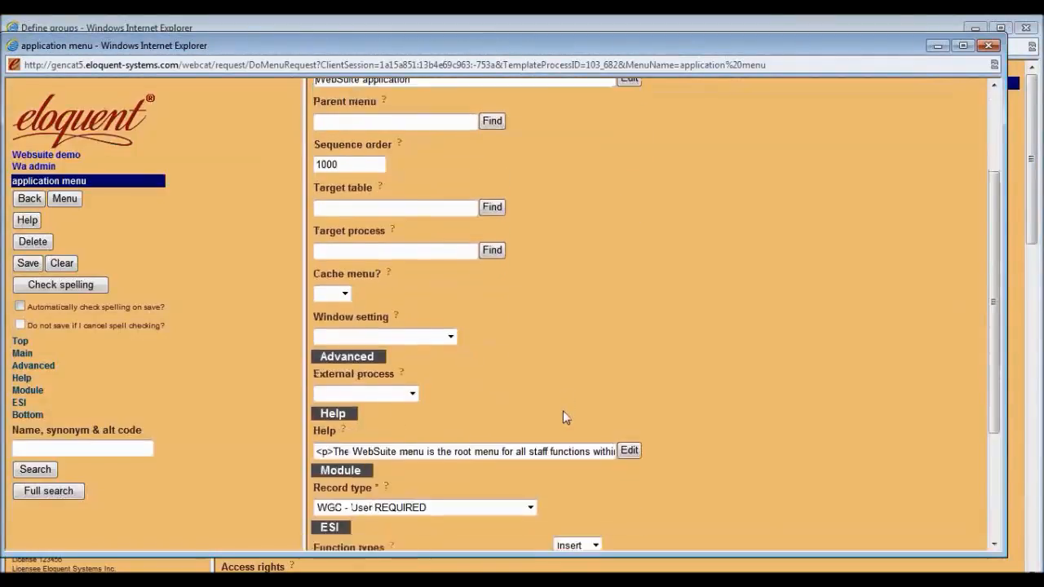
{"action": "scroll", "coordinate": [563, 412], "scroll_direction": "down", "scroll_amount": 2}
{"action": "left_click", "coordinate": [629, 380]}
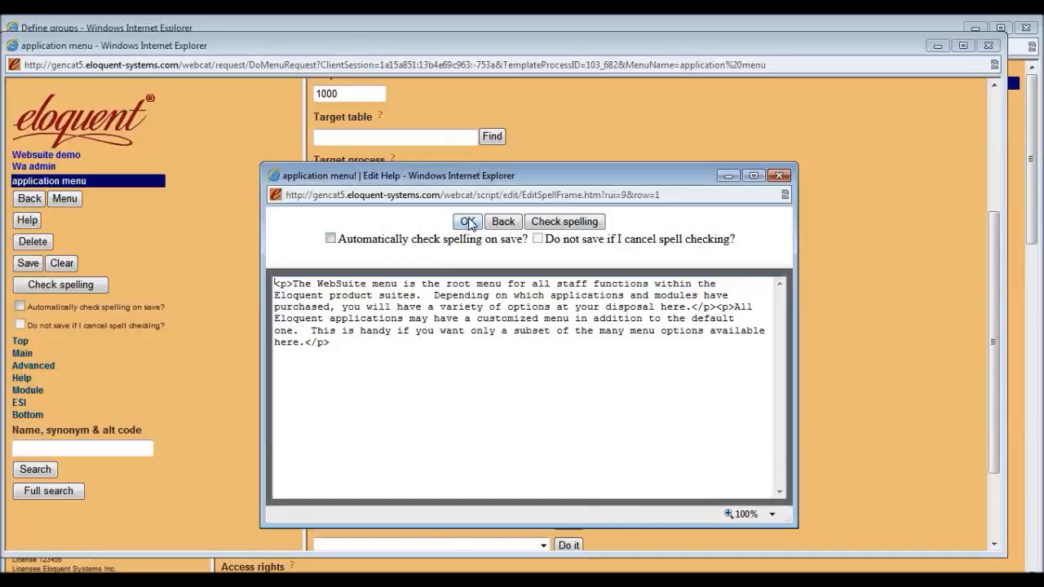
{"action": "left_click", "coordinate": [467, 223]}
{"action": "left_click", "coordinate": [30, 199]}
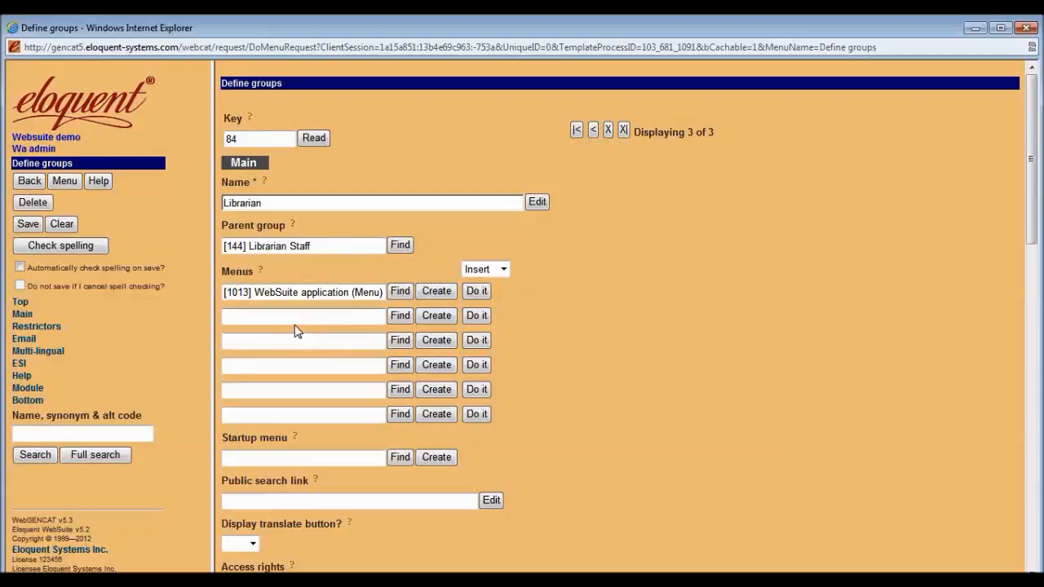
Copy group 84 into a new group named 'Librarian Manager' and save it as record 805.
{"action": "left_click", "coordinate": [28, 225]}
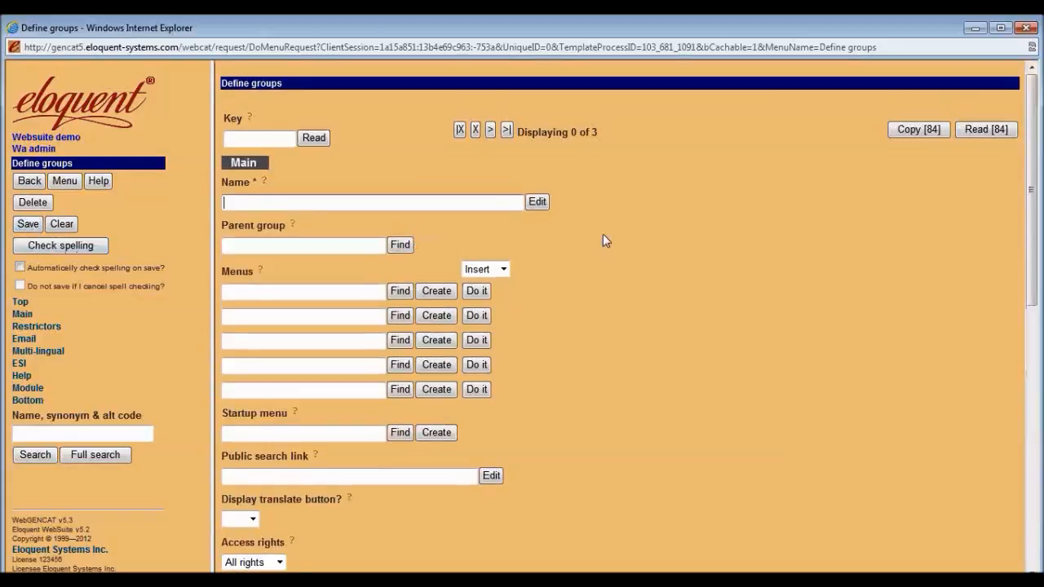
{"action": "left_click", "coordinate": [928, 130]}
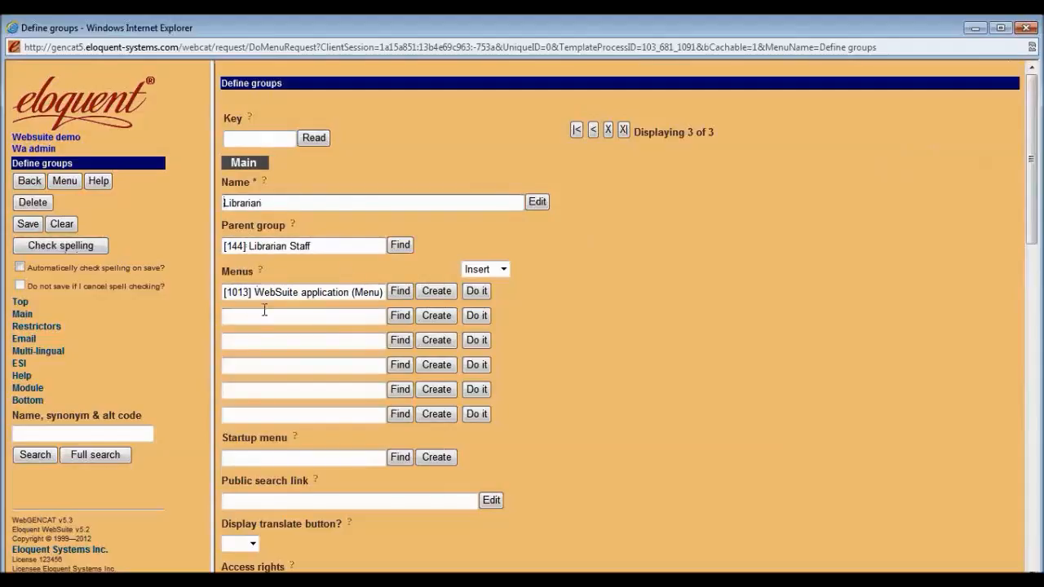
{"action": "left_click", "coordinate": [269, 142]}
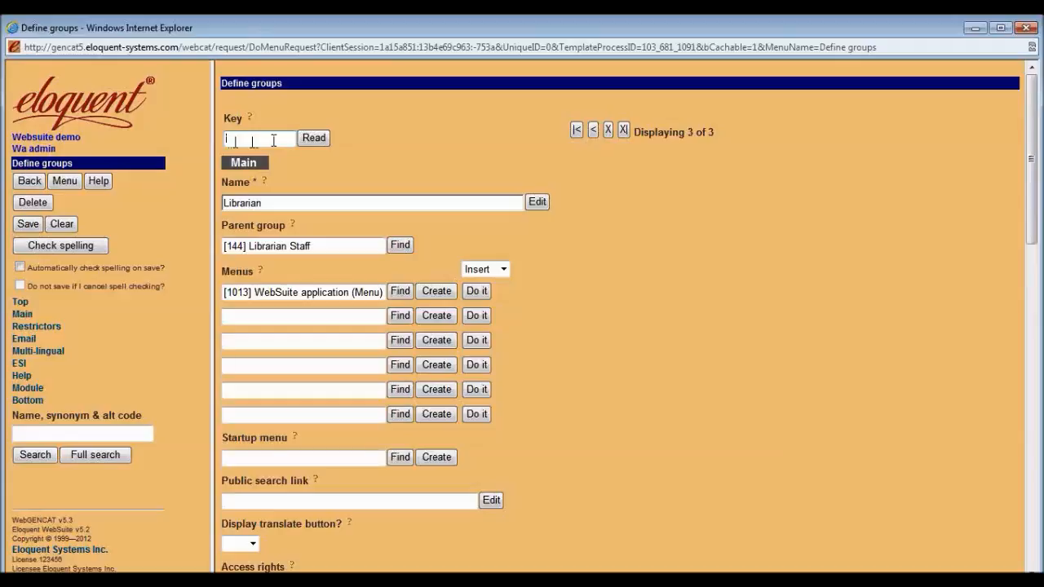
{"action": "left_click", "coordinate": [299, 203]}
{"action": "type", "text": "Manager"}
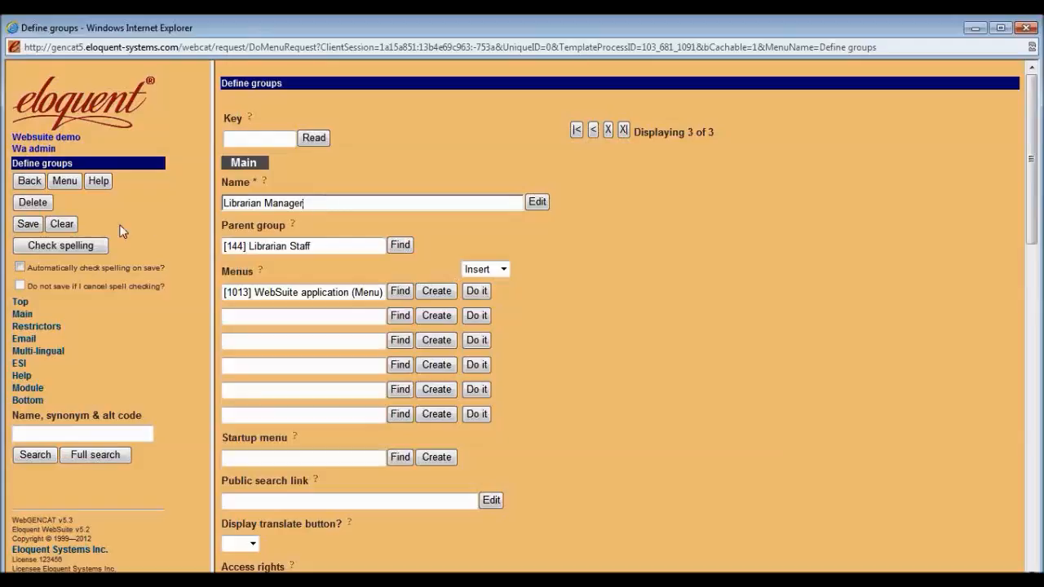
{"action": "left_click", "coordinate": [33, 227]}
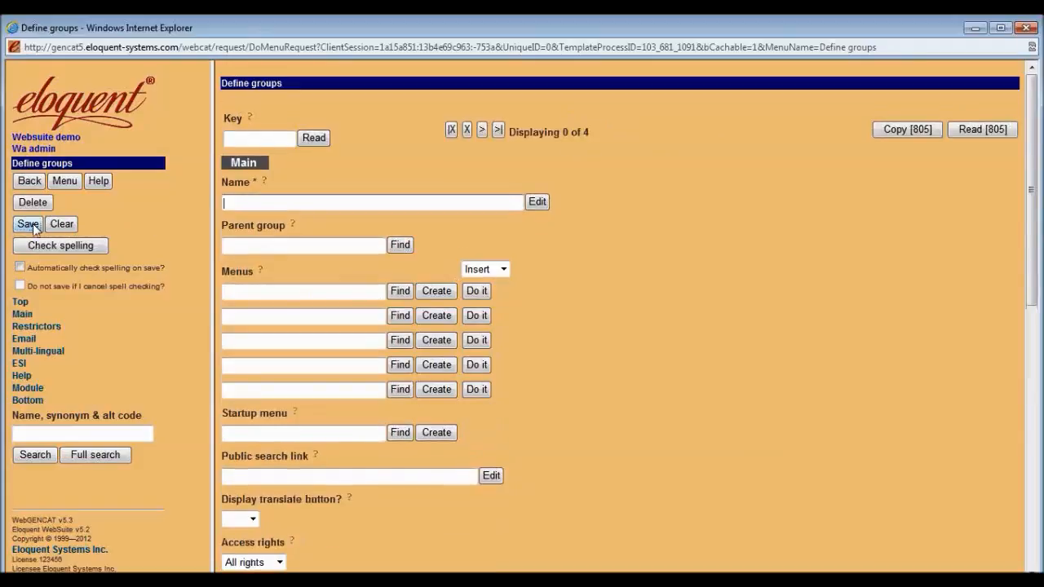
Reload group 805 in Define groups by searching the name 'librarian manager'.
{"action": "left_click", "coordinate": [30, 182]}
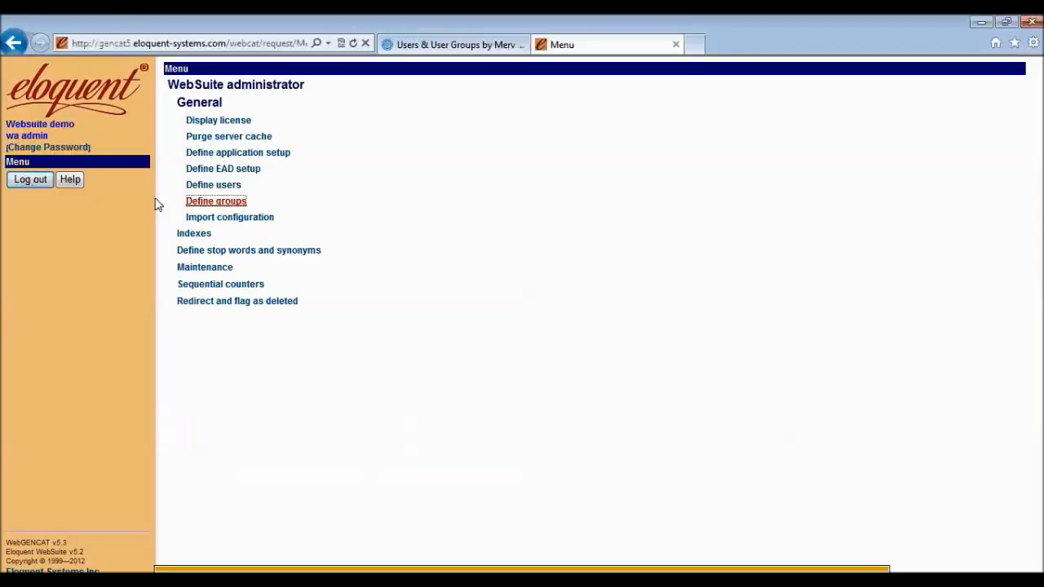
{"action": "left_click", "coordinate": [235, 187]}
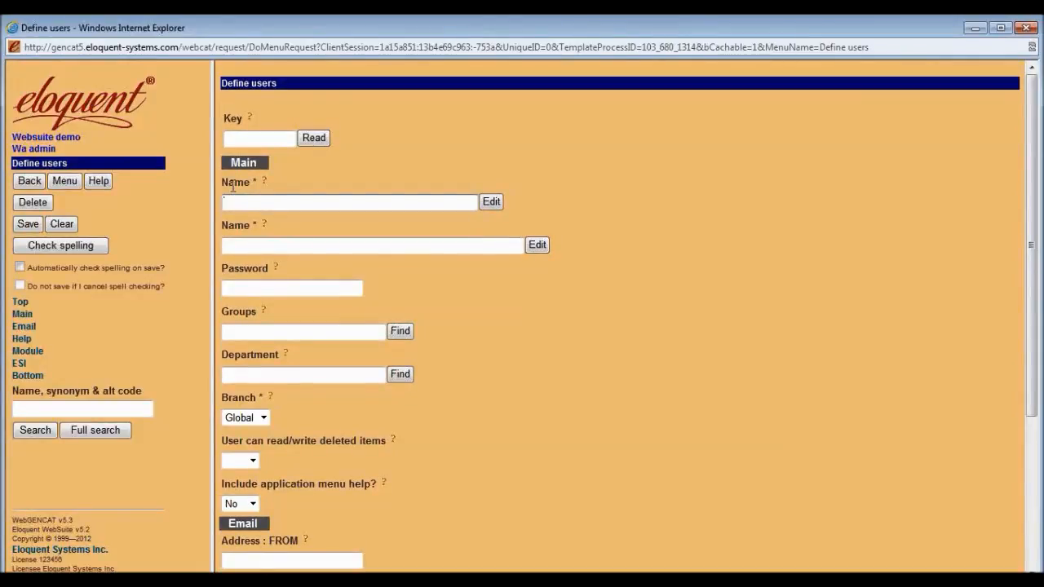
{"action": "left_click", "coordinate": [29, 181]}
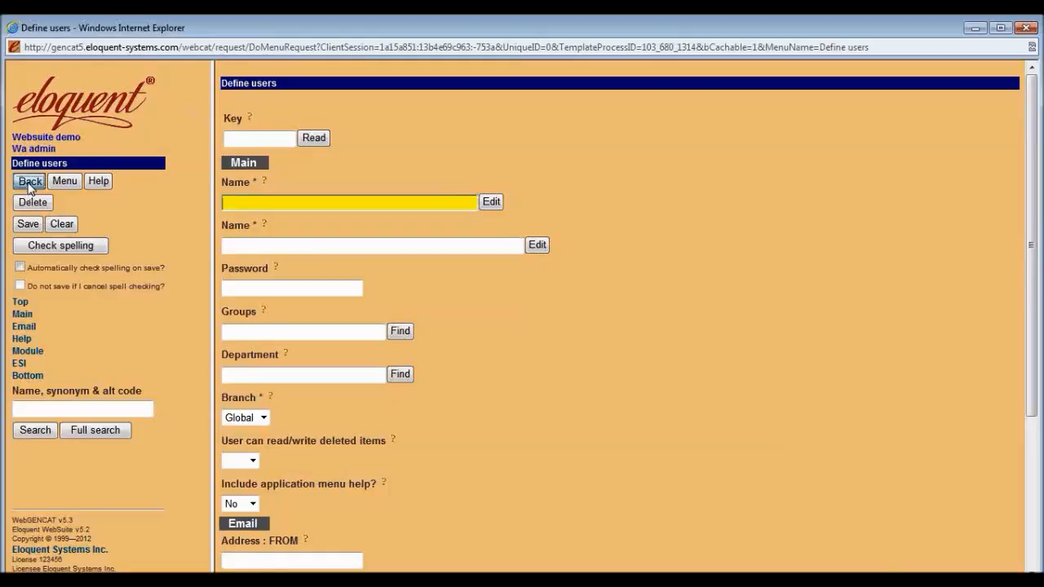
{"action": "left_click", "coordinate": [222, 203]}
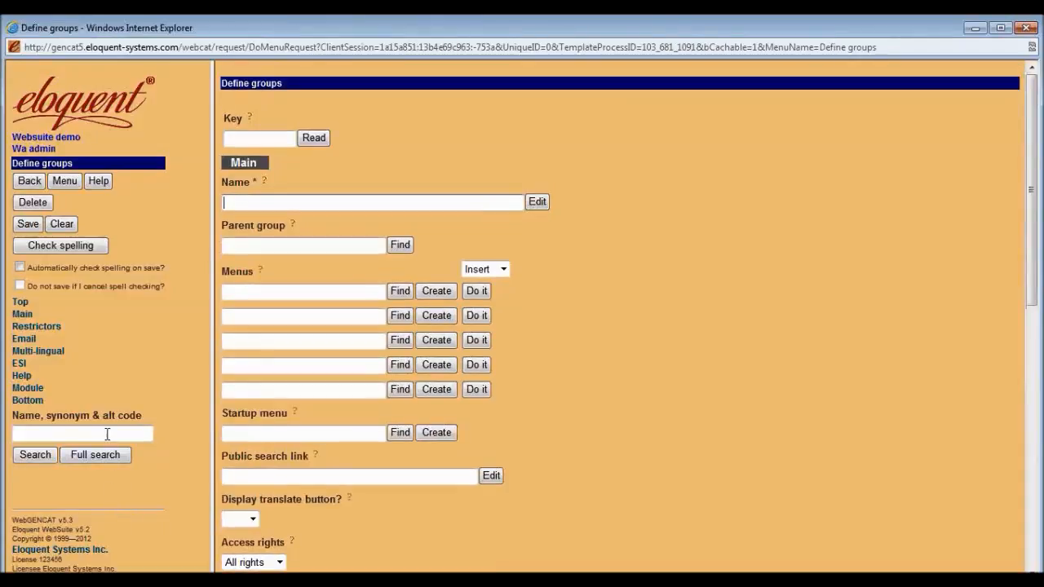
{"action": "left_click", "coordinate": [107, 434]}
{"action": "type", "text": "librarian manager"}
{"action": "left_click", "coordinate": [48, 458]}
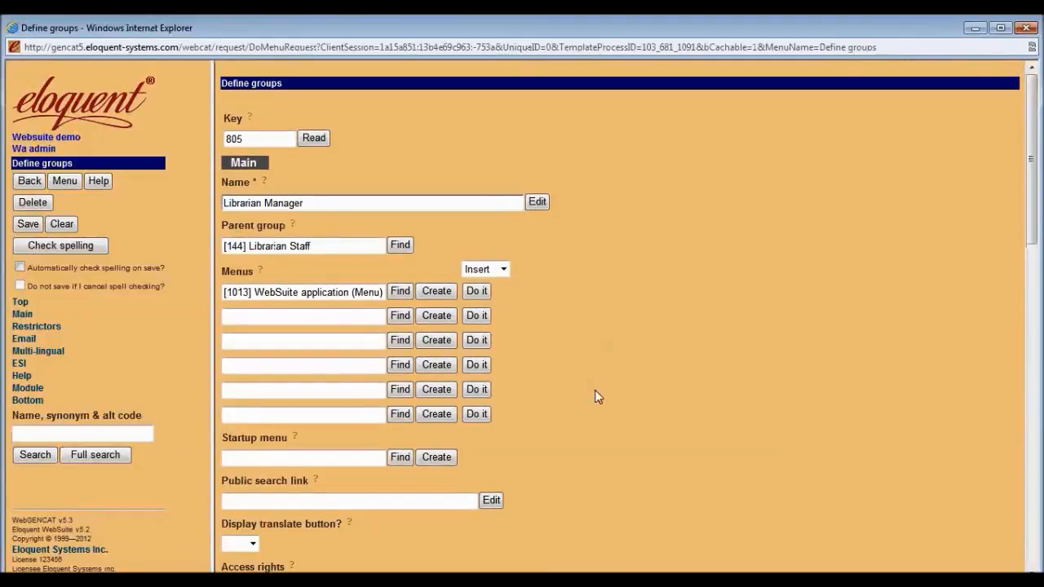
Set 'Display translate button?' to Yes for Librarian Manager, save, and return to the menu.
{"action": "scroll", "coordinate": [594, 408], "scroll_direction": "down", "scroll_amount": 2}
{"action": "left_click", "coordinate": [255, 470]}
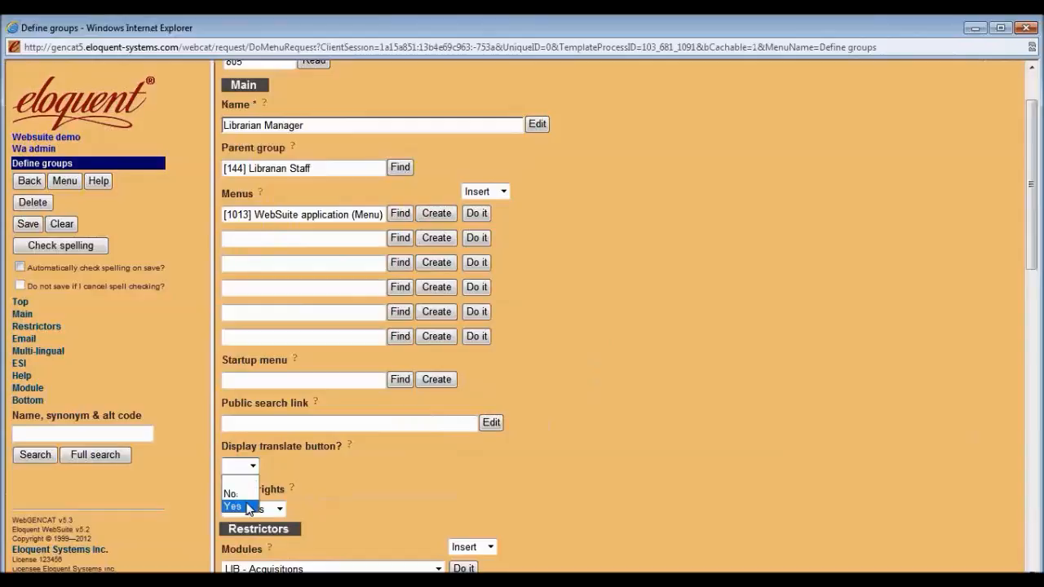
{"action": "left_click", "coordinate": [234, 506]}
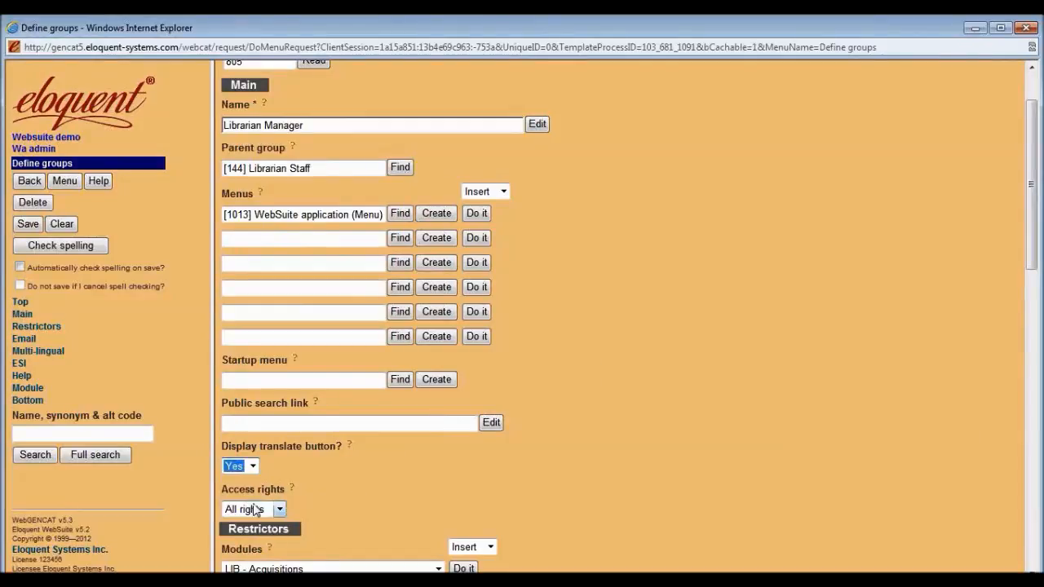
{"action": "left_click", "coordinate": [348, 447]}
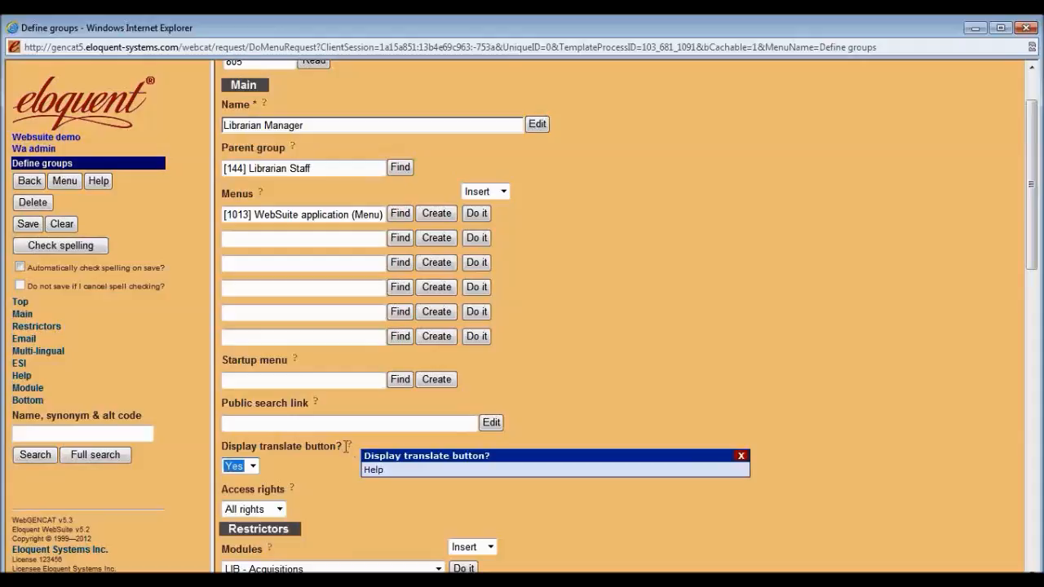
{"action": "left_click", "coordinate": [334, 461]}
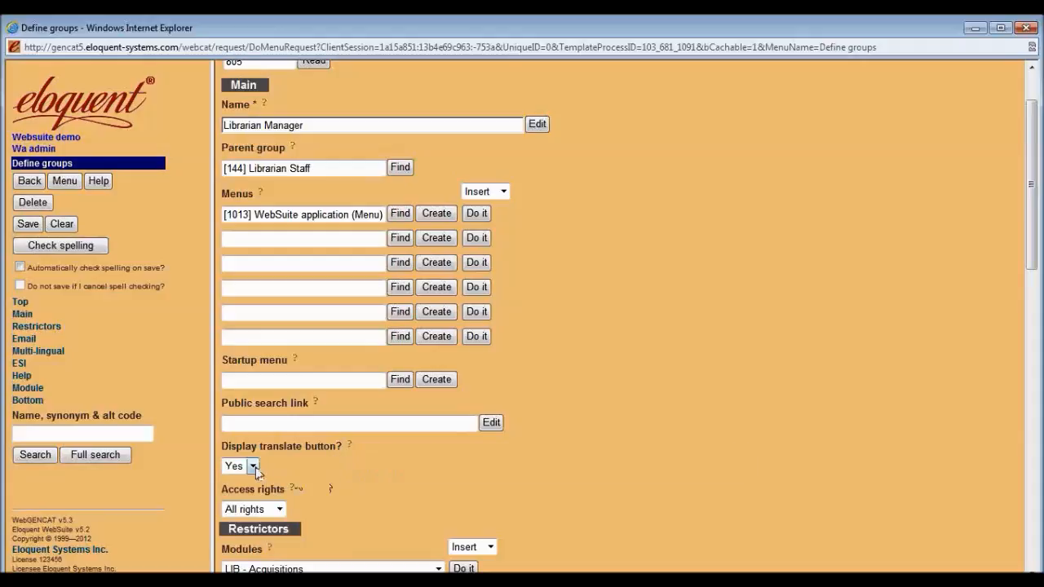
{"action": "scroll", "coordinate": [566, 461], "scroll_direction": "up", "scroll_amount": 2}
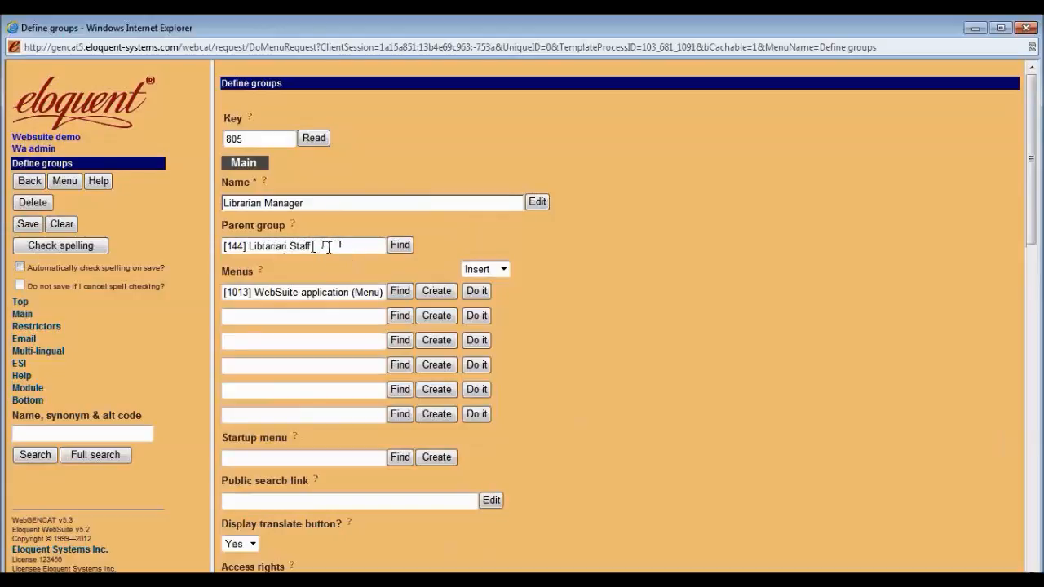
{"action": "triple_click", "coordinate": [326, 206]}
{"action": "left_click", "coordinate": [327, 207]}
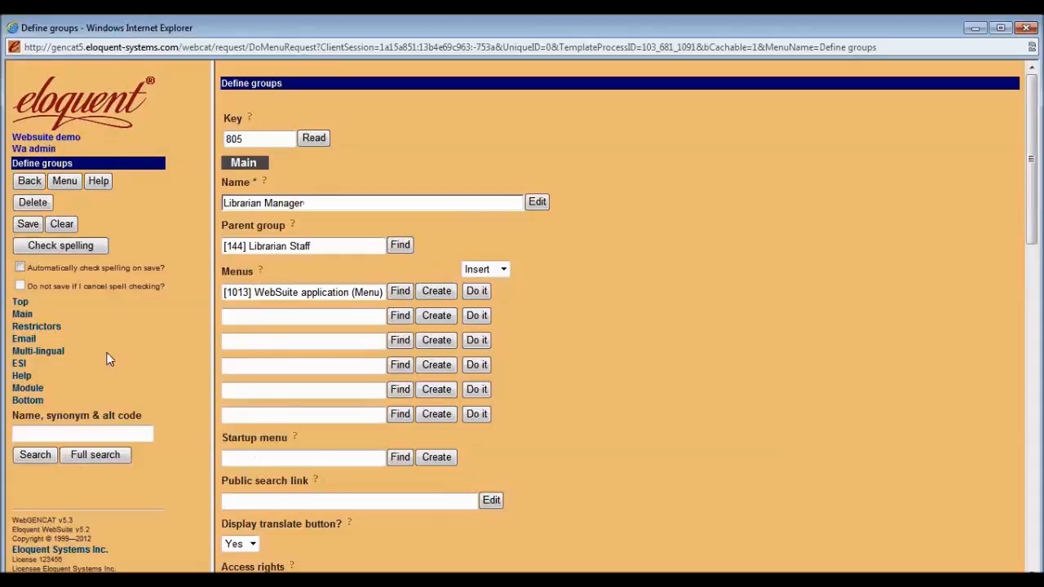
{"action": "left_click", "coordinate": [29, 224]}
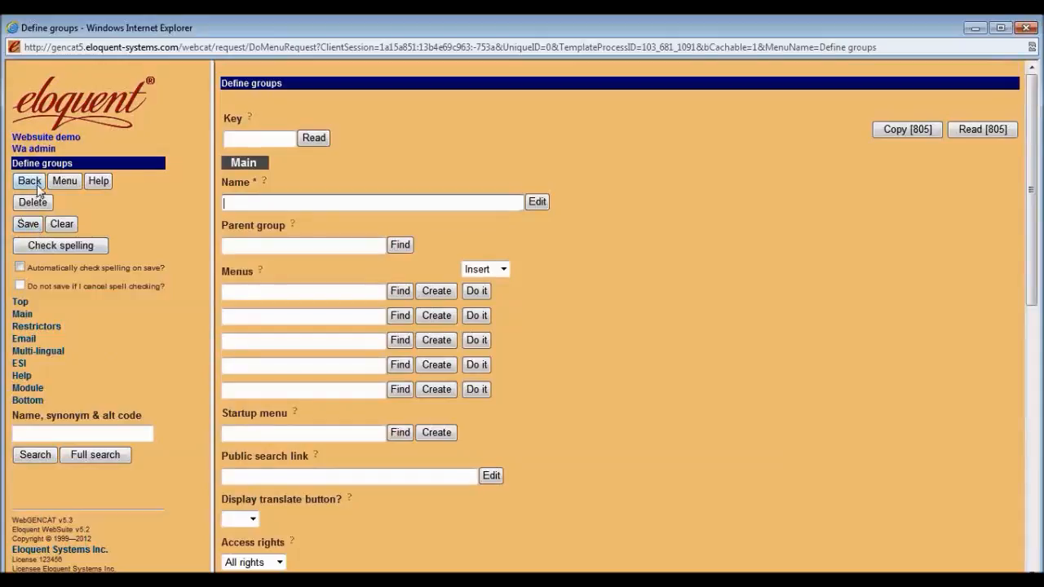
{"action": "left_click", "coordinate": [37, 186]}
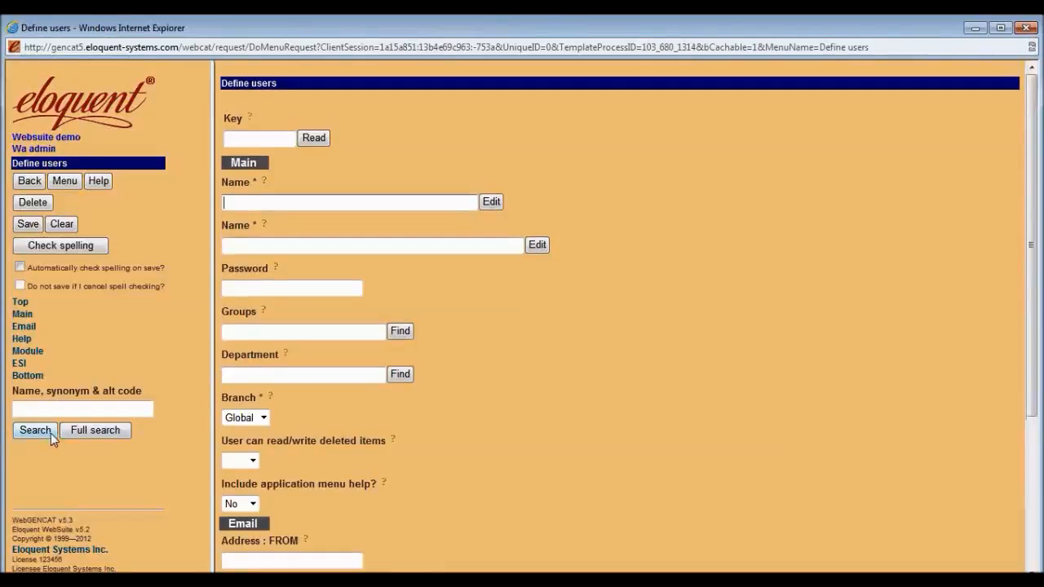
List all users sorted by Name then Groups, and load the Librarian user, key 86.
{"action": "left_click", "coordinate": [40, 430]}
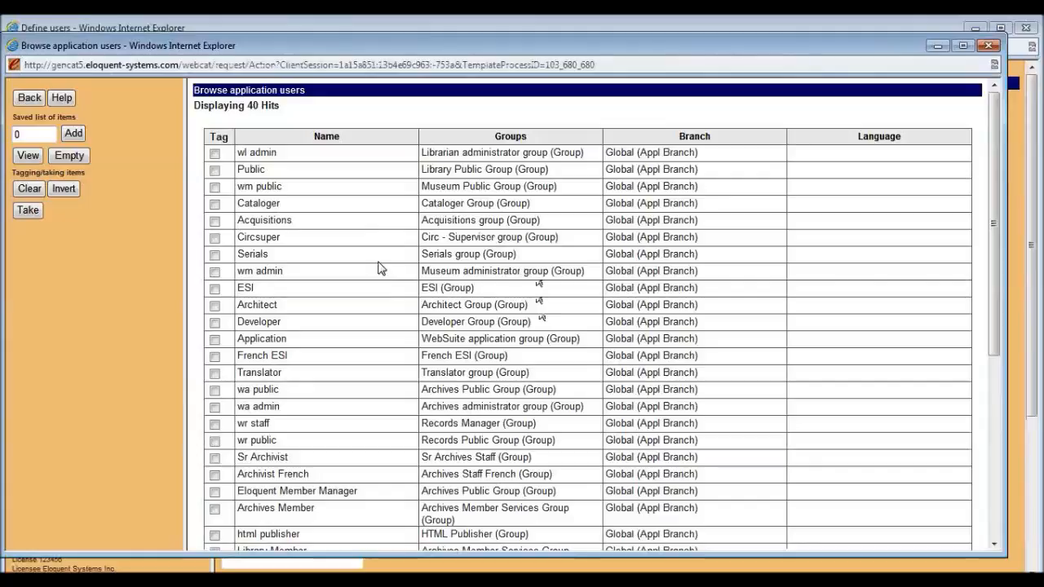
{"action": "scroll", "coordinate": [377, 291], "scroll_direction": "down", "scroll_amount": 3}
{"action": "scroll", "coordinate": [356, 251], "scroll_direction": "up", "scroll_amount": 3}
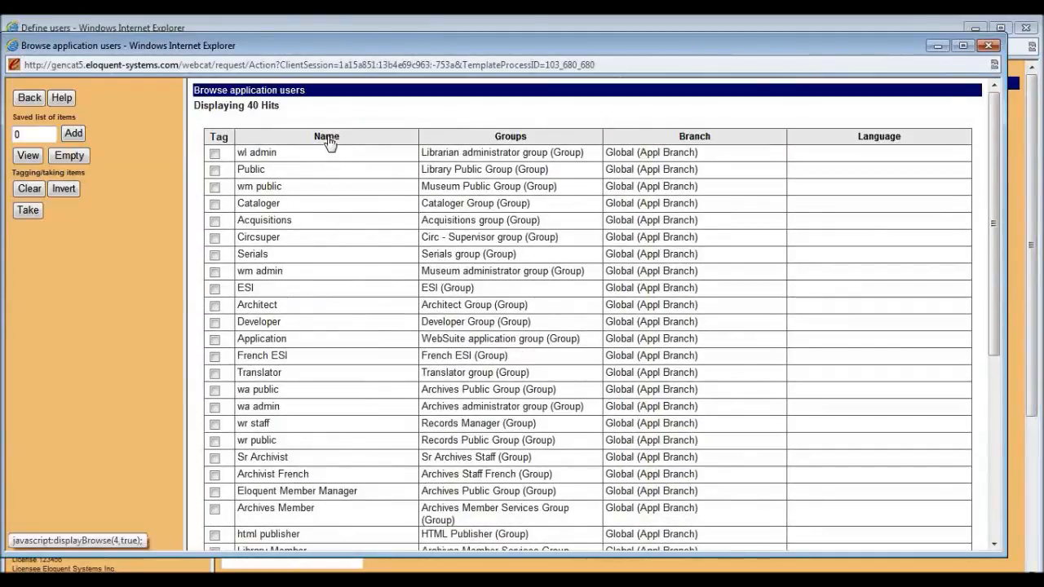
{"action": "left_click", "coordinate": [327, 139]}
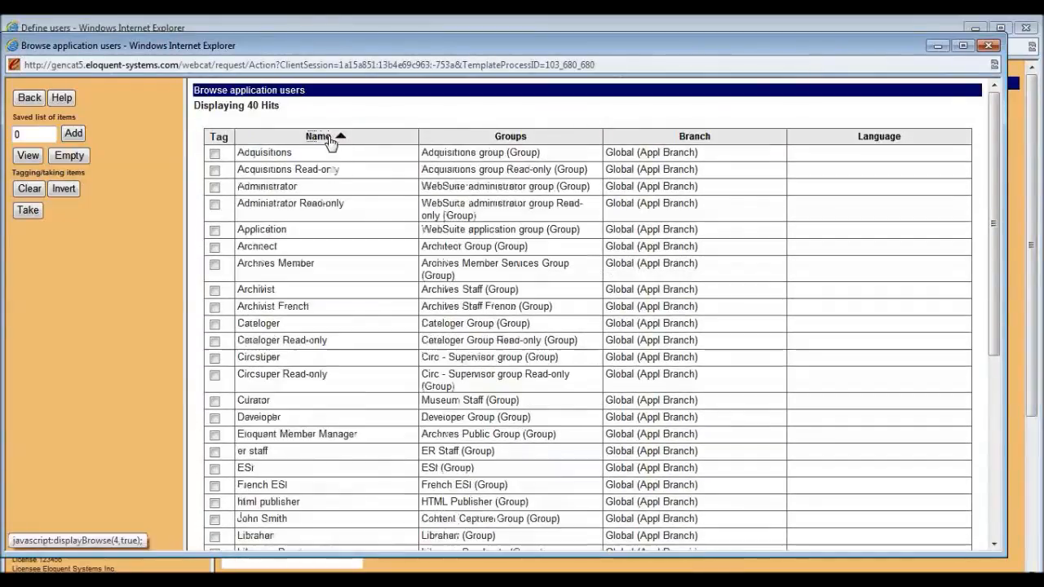
{"action": "left_click", "coordinate": [507, 137]}
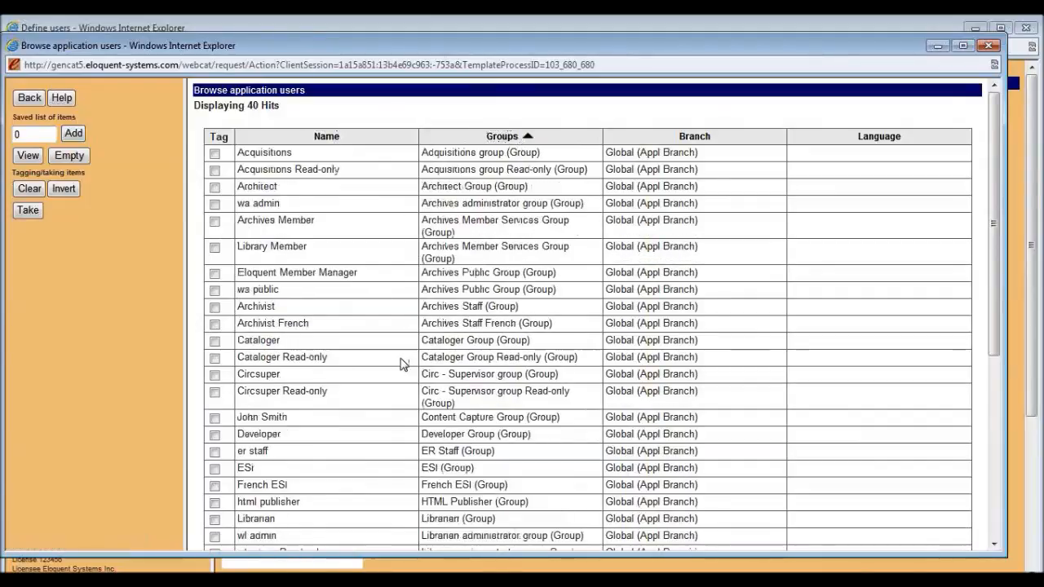
{"action": "scroll", "coordinate": [400, 361], "scroll_direction": "down", "scroll_amount": 3}
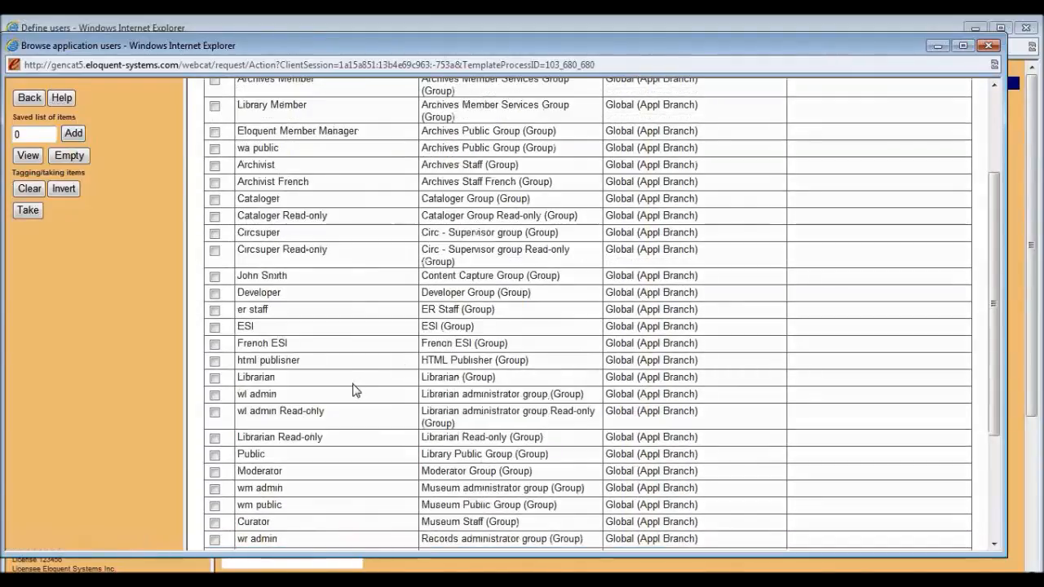
{"action": "left_click_drag", "start_coordinate": [277, 379], "coordinate": [250, 380]}
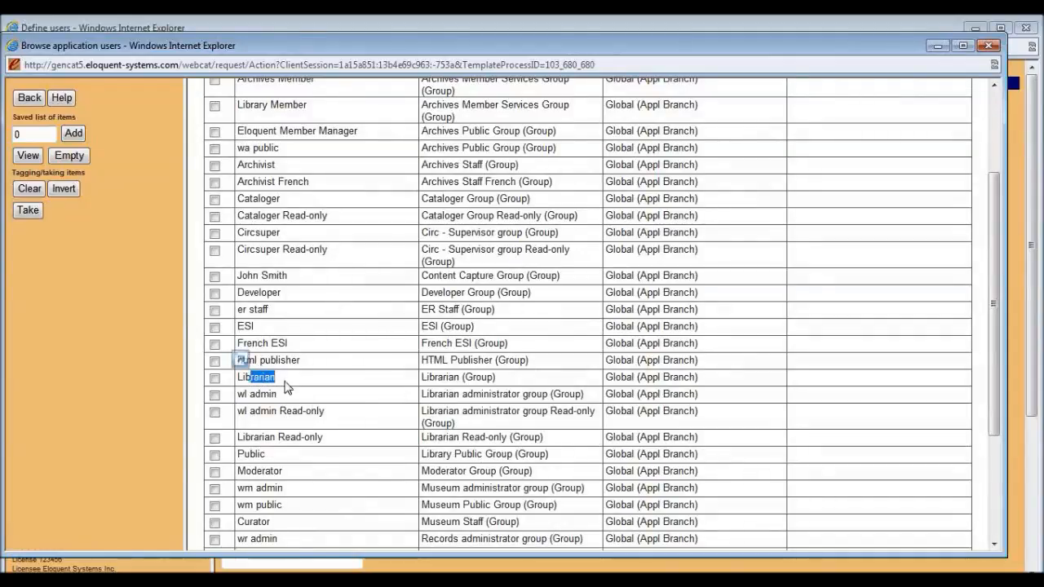
{"action": "left_click", "coordinate": [214, 378]}
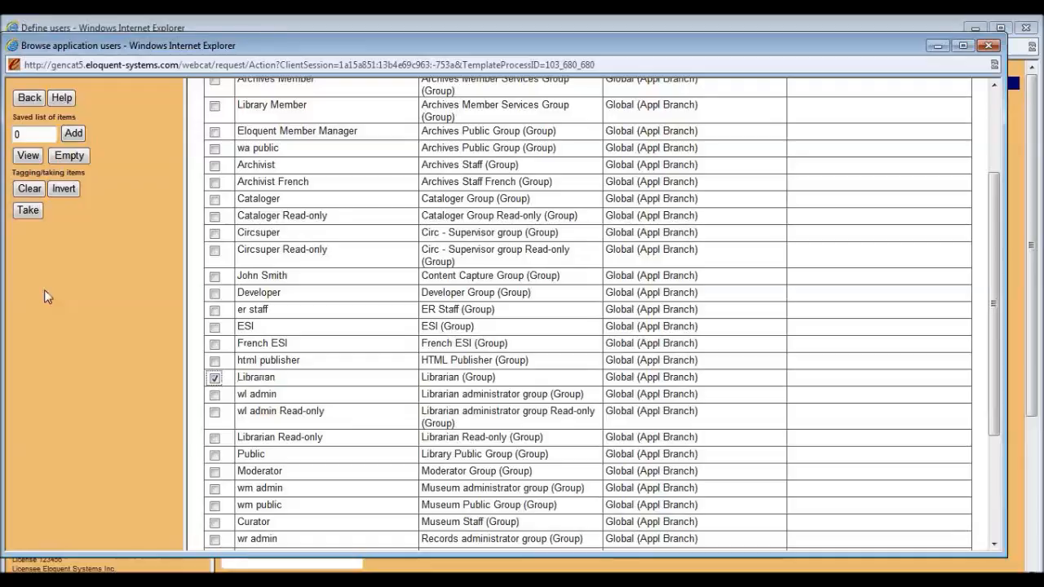
{"action": "left_click", "coordinate": [31, 216]}
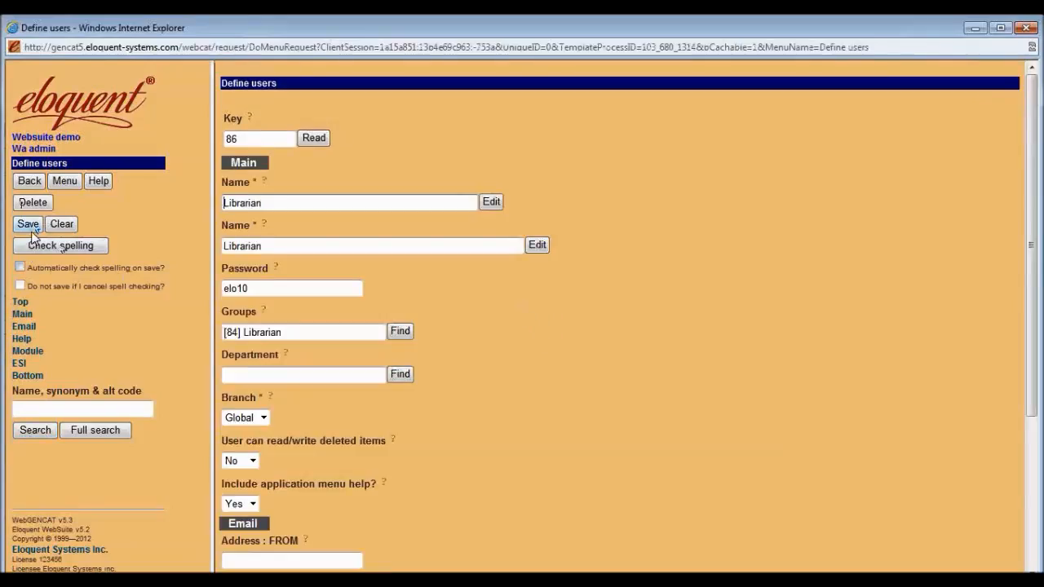
Save user record 86 and start a new user copied from it, reviewing the copied fields.
{"action": "left_click", "coordinate": [29, 224]}
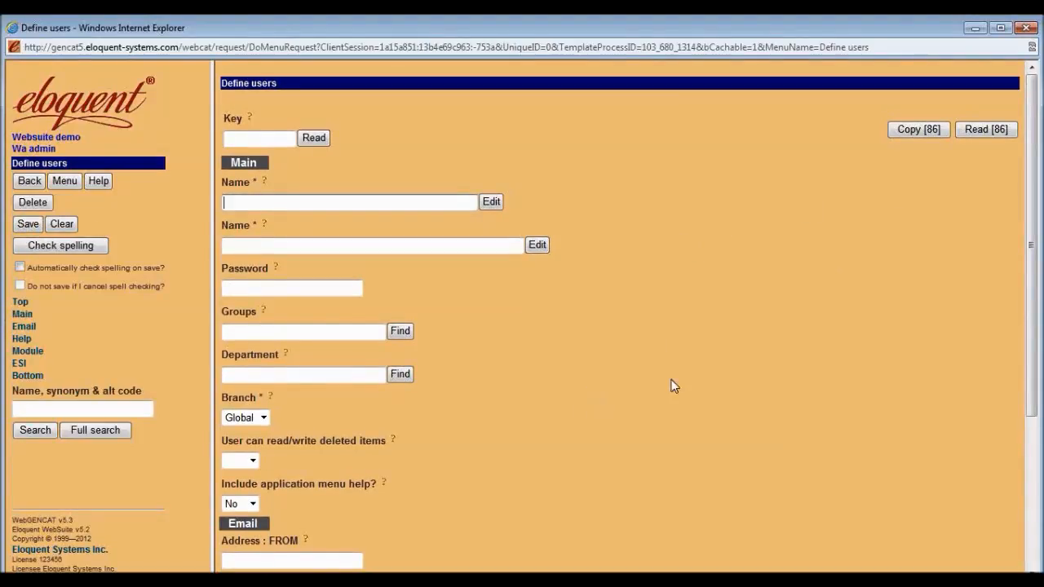
{"action": "left_click", "coordinate": [919, 129]}
{"action": "scroll", "coordinate": [491, 373], "scroll_direction": "down", "scroll_amount": 5}
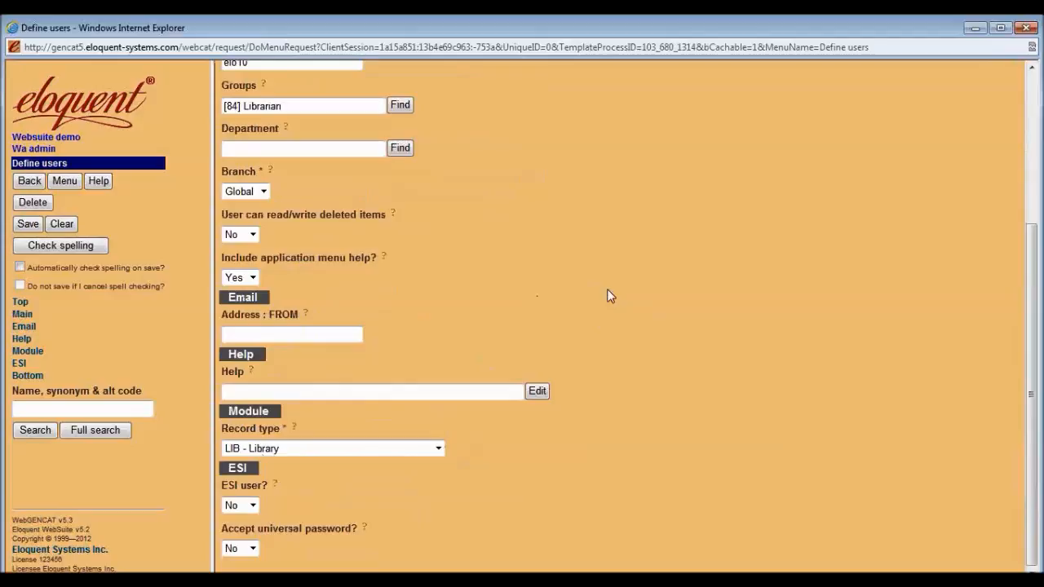
{"action": "scroll", "coordinate": [607, 296], "scroll_direction": "up", "scroll_amount": 5}
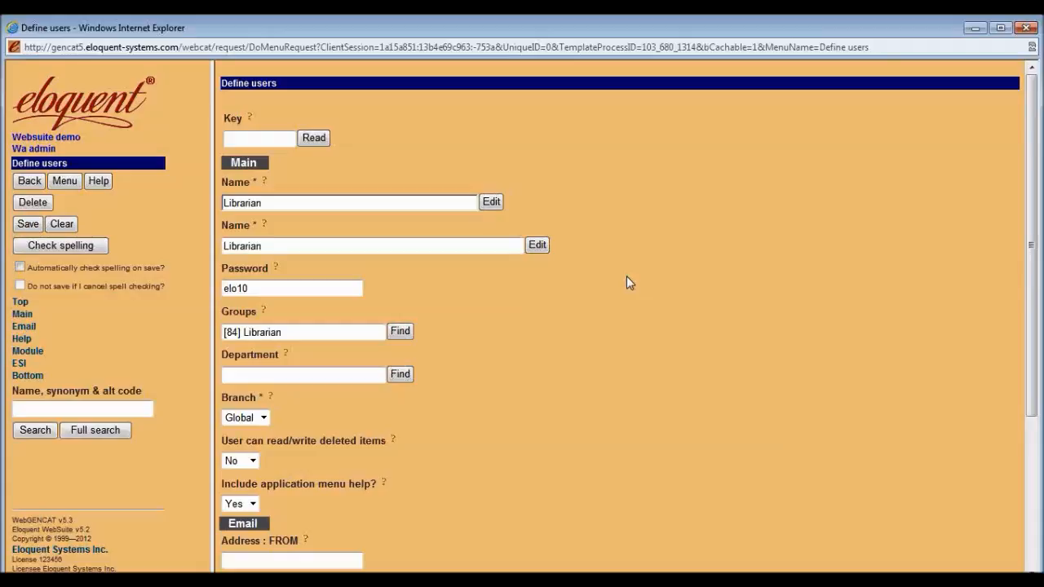
Replace the copied user's group [84] Librarian with the Librarian Manager group.
{"action": "left_click", "coordinate": [314, 203]}
{"action": "left_click_drag", "start_coordinate": [309, 332], "coordinate": [206, 328]}
{"action": "key", "text": "BackSpace"}
{"action": "type", "text": "librarian ma"}
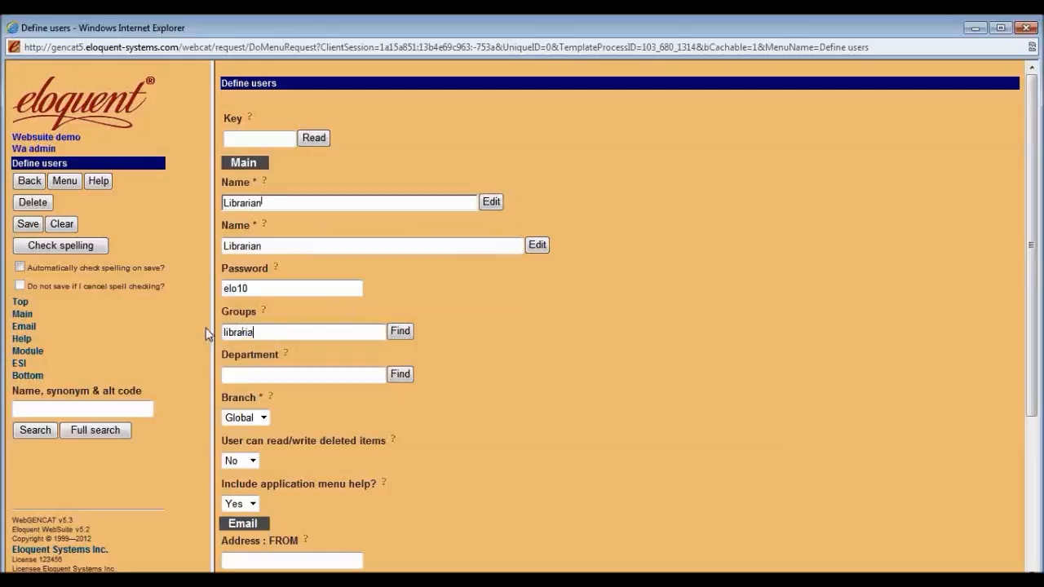
{"action": "type", "text": "nager"}
{"action": "left_click", "coordinate": [397, 333]}
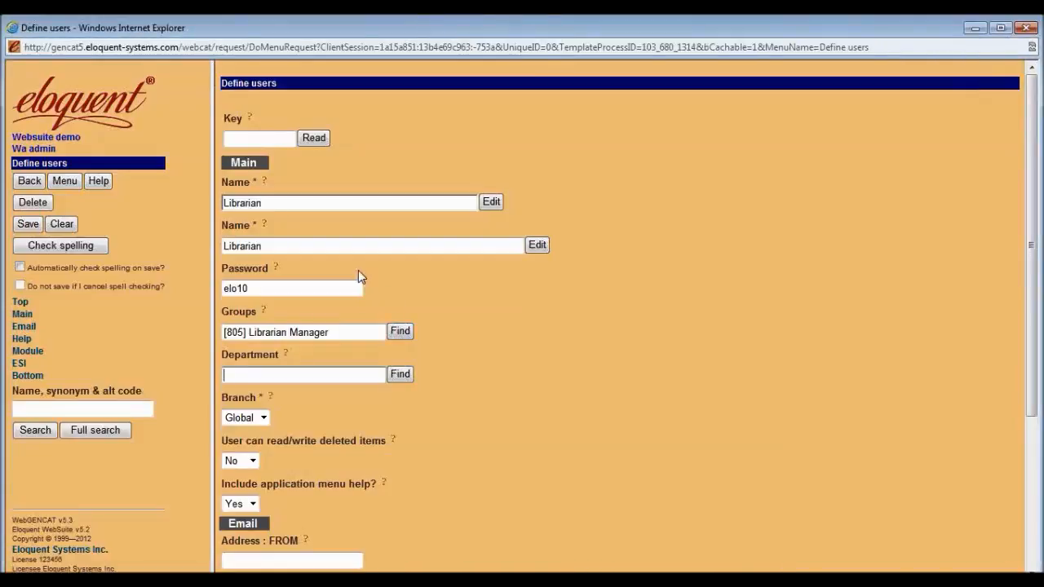
Enter the new user's name in both Name fields and a new password, save, and go back to the menu.
{"action": "left_click_drag", "start_coordinate": [308, 203], "coordinate": [193, 200]}
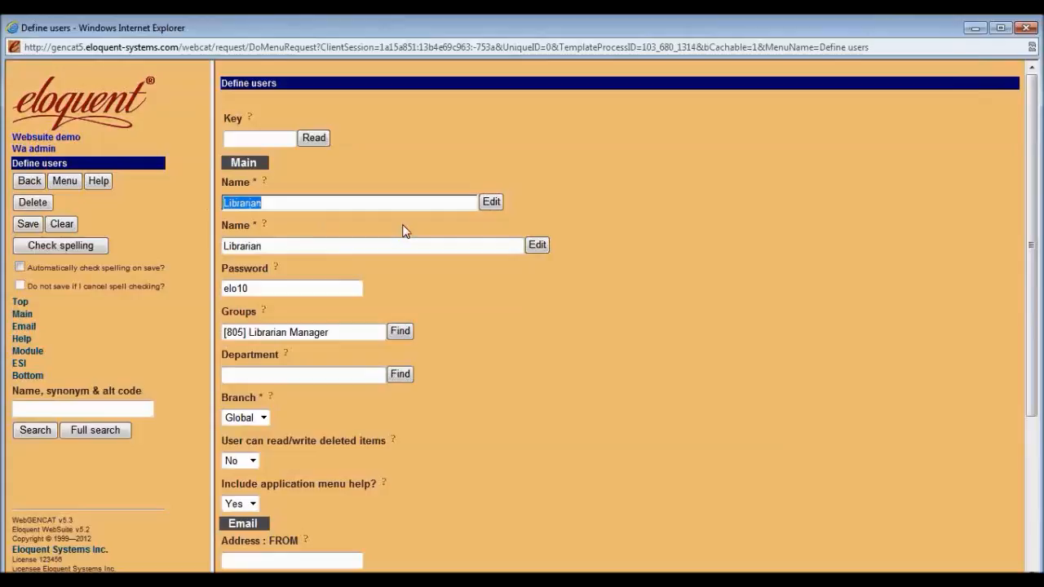
{"action": "key", "text": "Tab"}
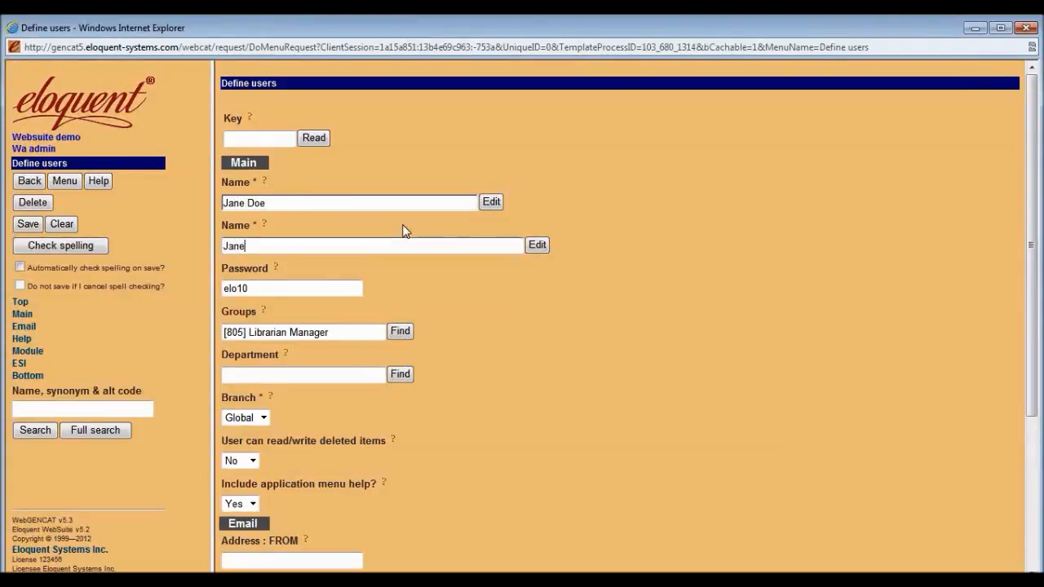
{"action": "key", "text": "Tab"}
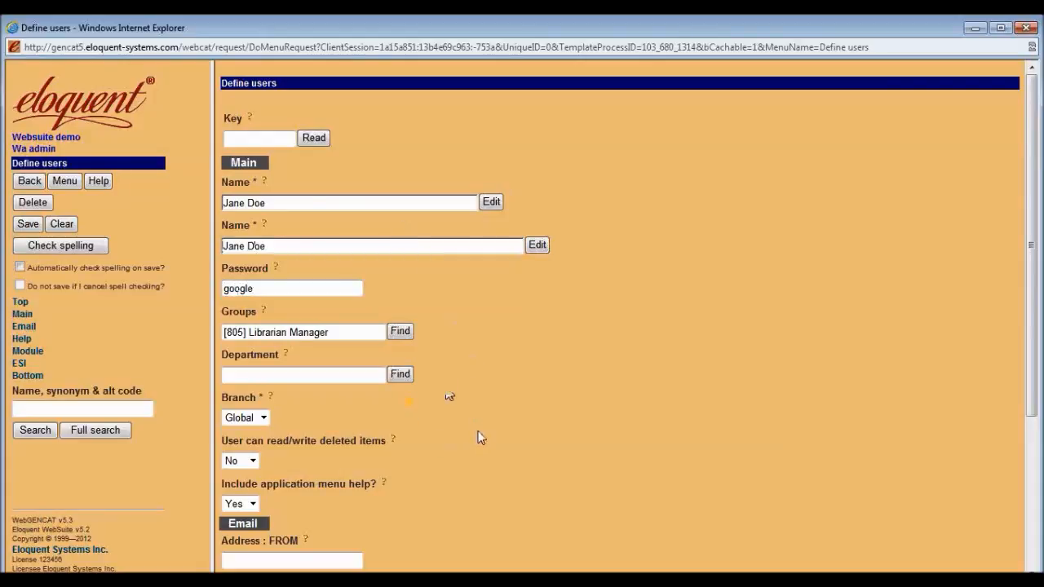
{"action": "scroll", "coordinate": [478, 435], "scroll_direction": "down", "scroll_amount": 3}
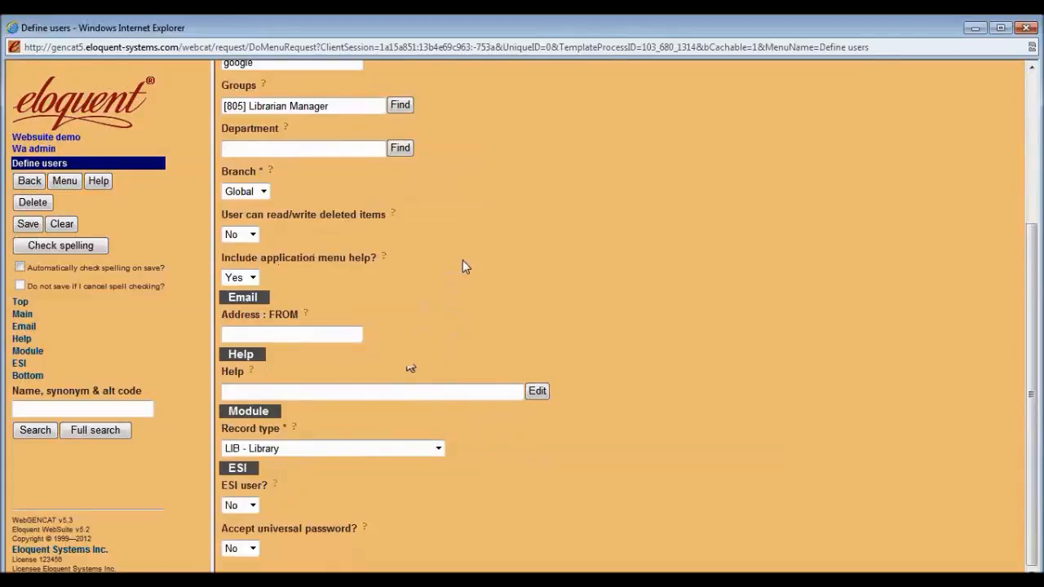
{"action": "scroll", "coordinate": [464, 266], "scroll_direction": "up", "scroll_amount": 1}
{"action": "scroll", "coordinate": [471, 270], "scroll_direction": "up", "scroll_amount": 3}
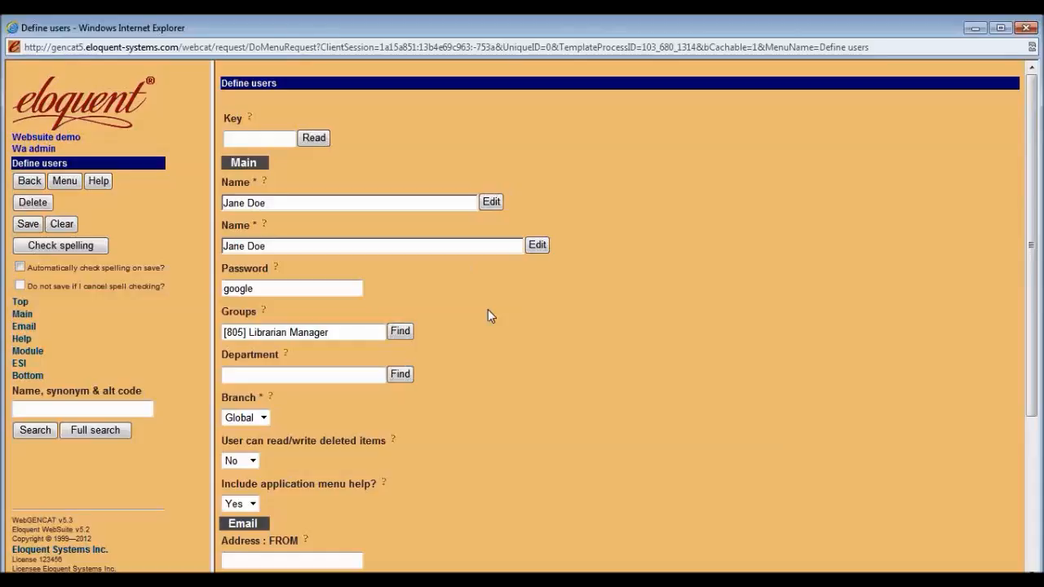
{"action": "left_click", "coordinate": [29, 225]}
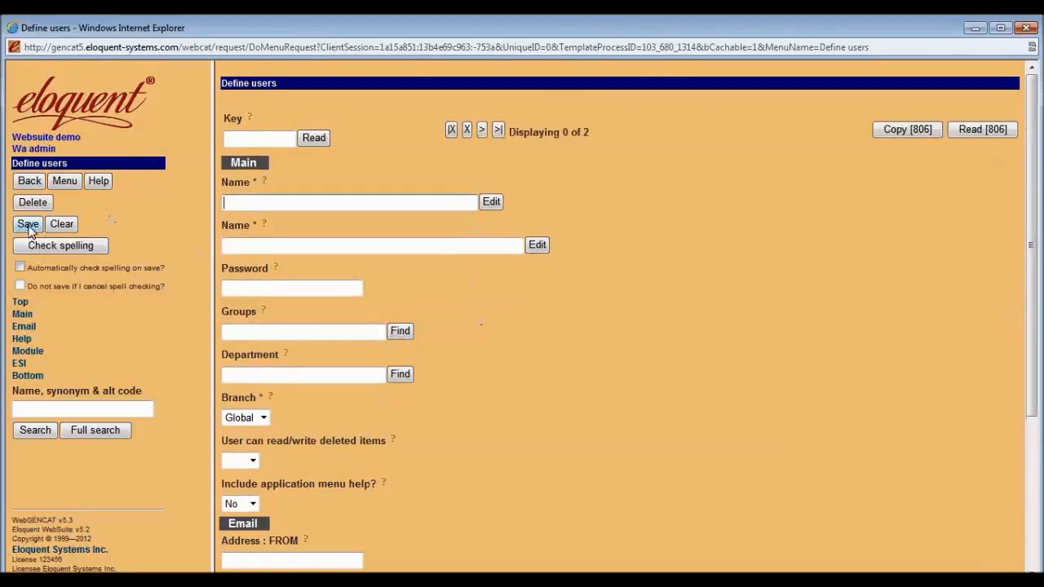
{"action": "left_click", "coordinate": [29, 181]}
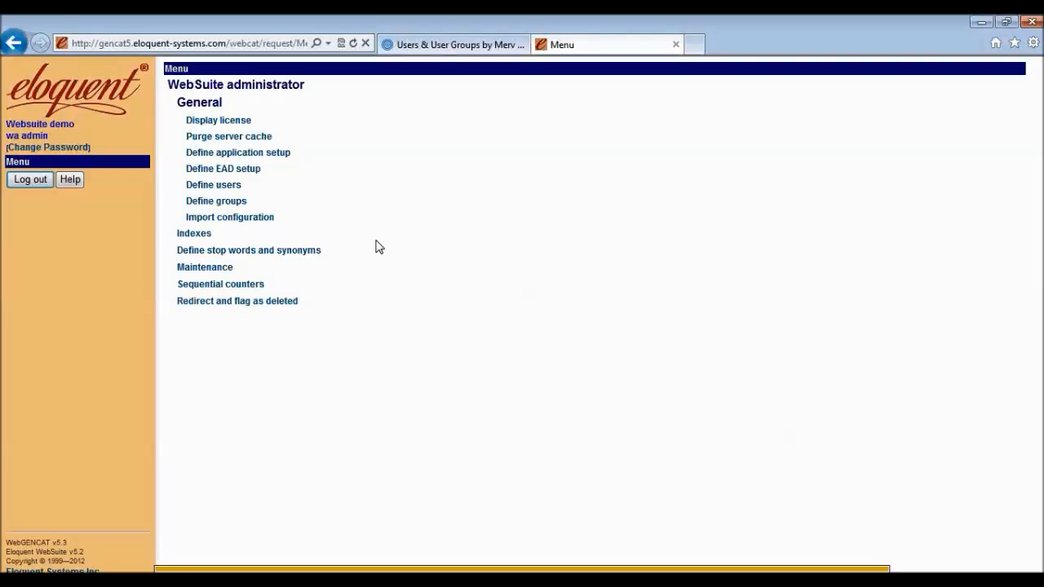
Open Maintenance > Support terms > Enter/edit archives support terms (batch).
{"action": "left_click", "coordinate": [199, 271]}
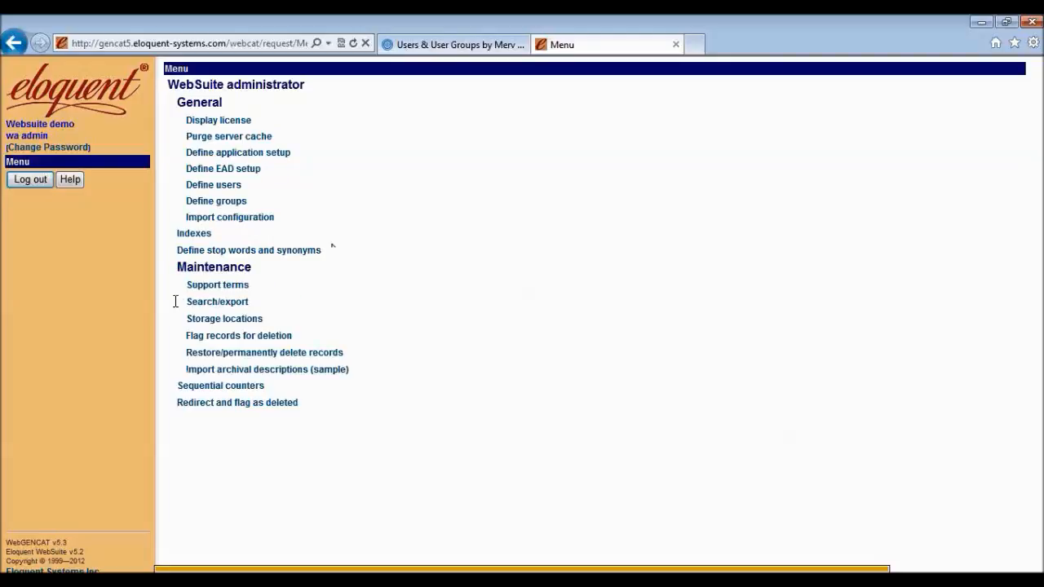
{"action": "left_click", "coordinate": [200, 288]}
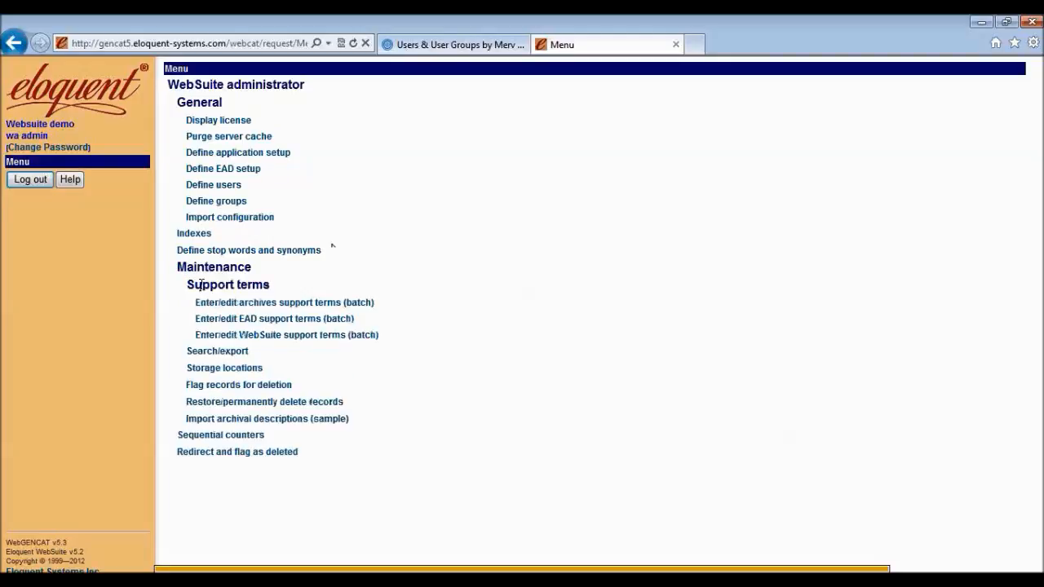
{"action": "left_click", "coordinate": [203, 305]}
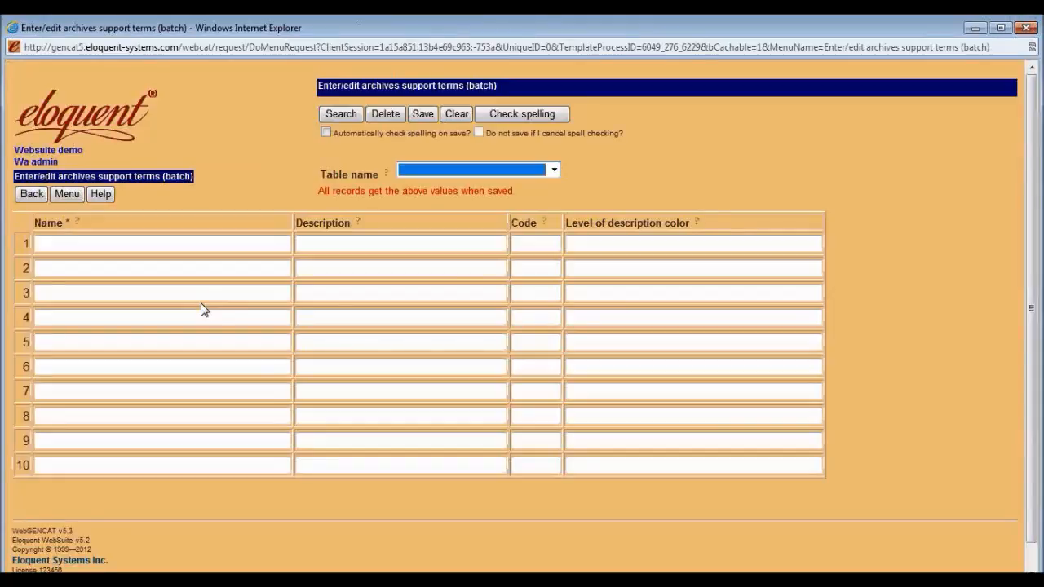
Set Table name to Level of description and search for its terms.
{"action": "left_click", "coordinate": [554, 171]}
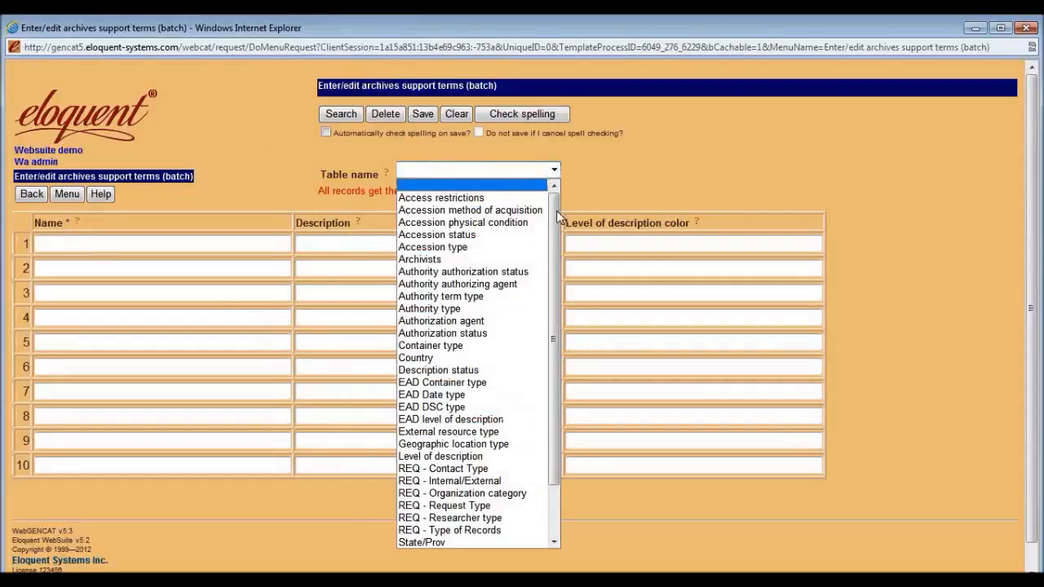
{"action": "scroll", "coordinate": [543, 288], "scroll_direction": "down", "scroll_amount": 2}
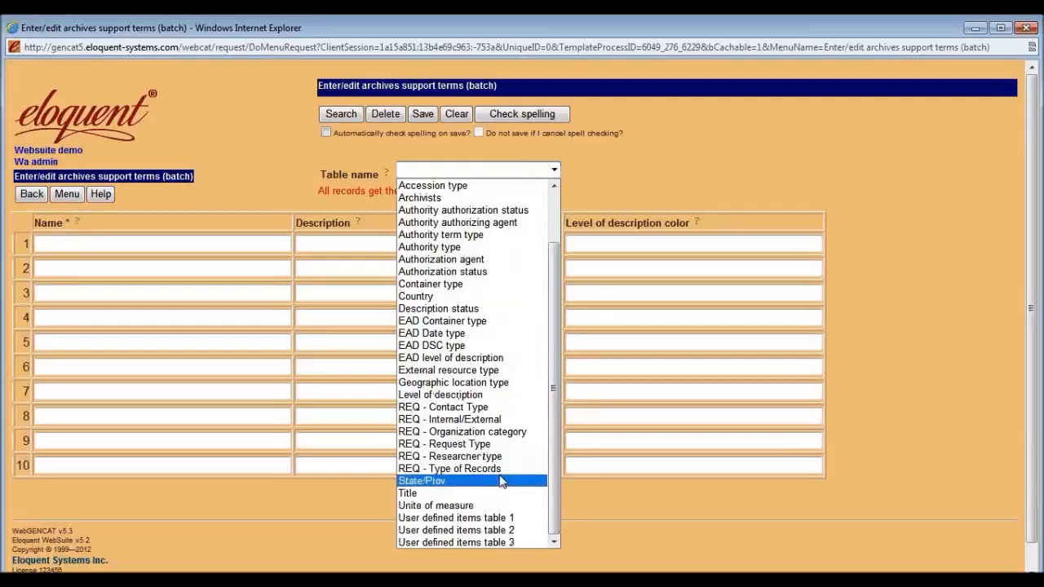
{"action": "left_click_drag", "start_coordinate": [558, 456], "coordinate": [565, 399]}
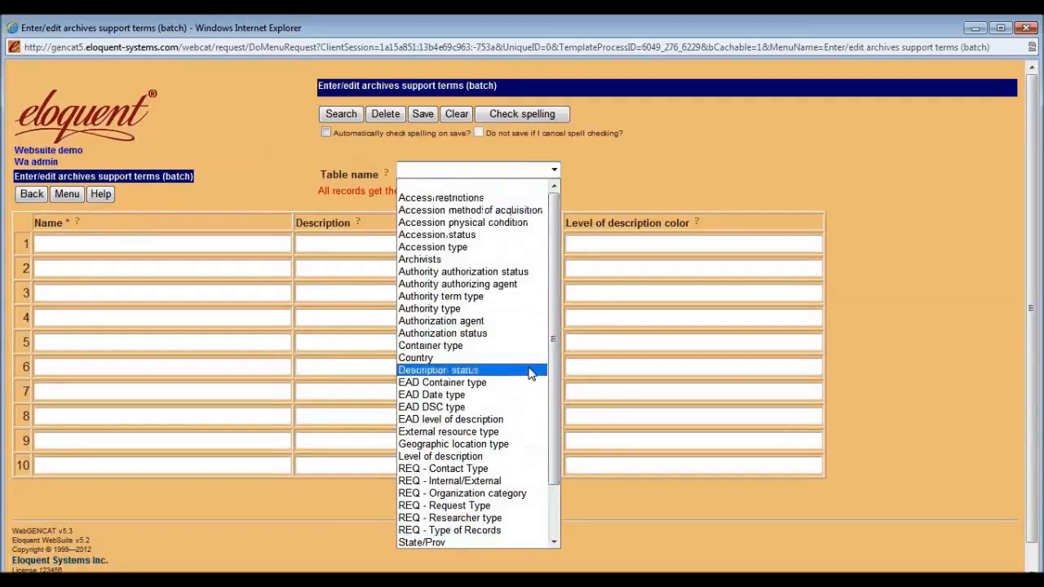
{"action": "left_click", "coordinate": [490, 457]}
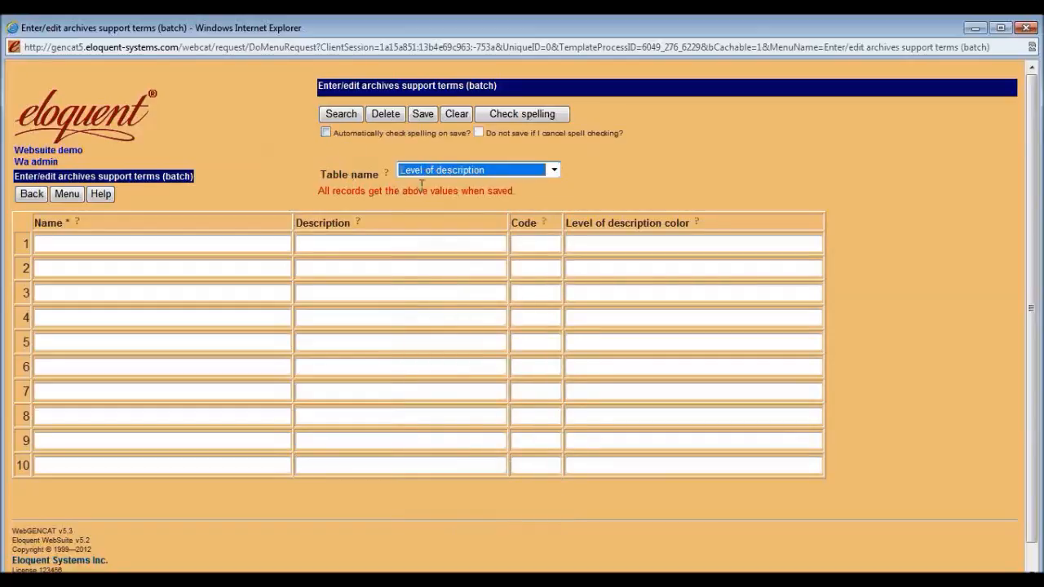
{"action": "left_click", "coordinate": [352, 118]}
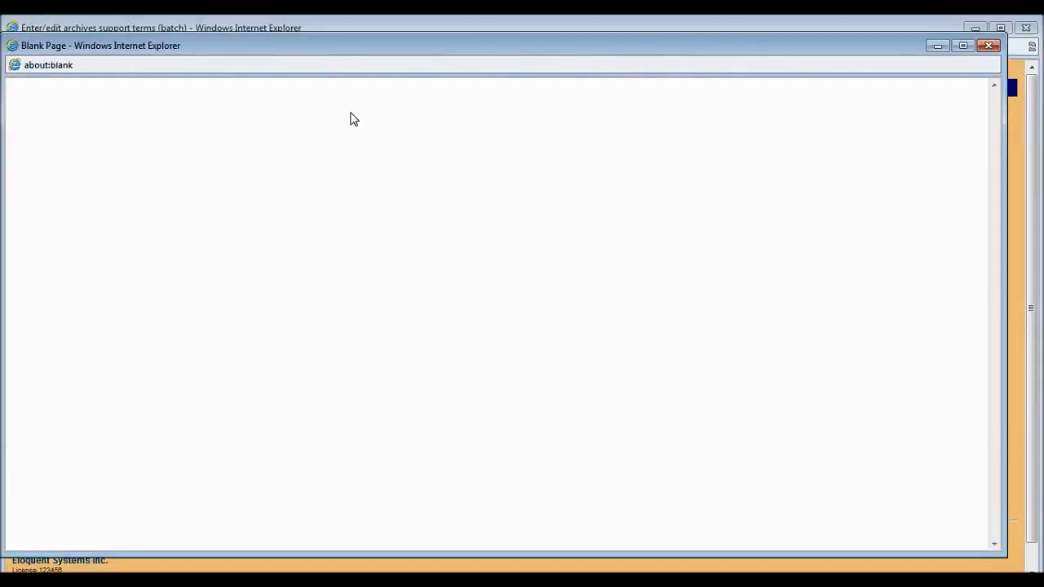
Load all six Level of description terms, review their colour codes and help, then return to the menu.
{"action": "left_click", "coordinate": [63, 277]}
{"action": "left_click", "coordinate": [28, 299]}
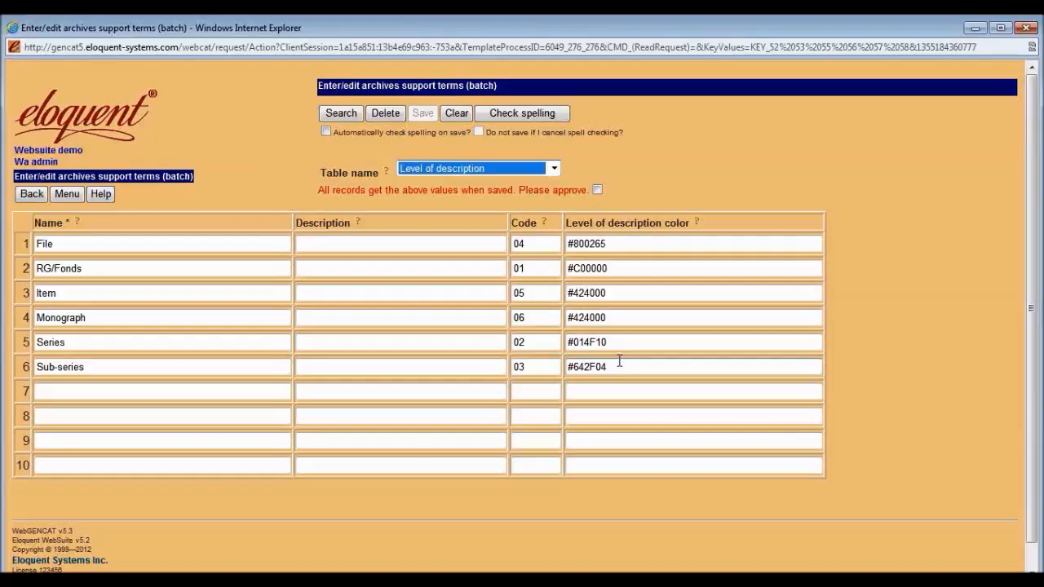
{"action": "left_click", "coordinate": [626, 245]}
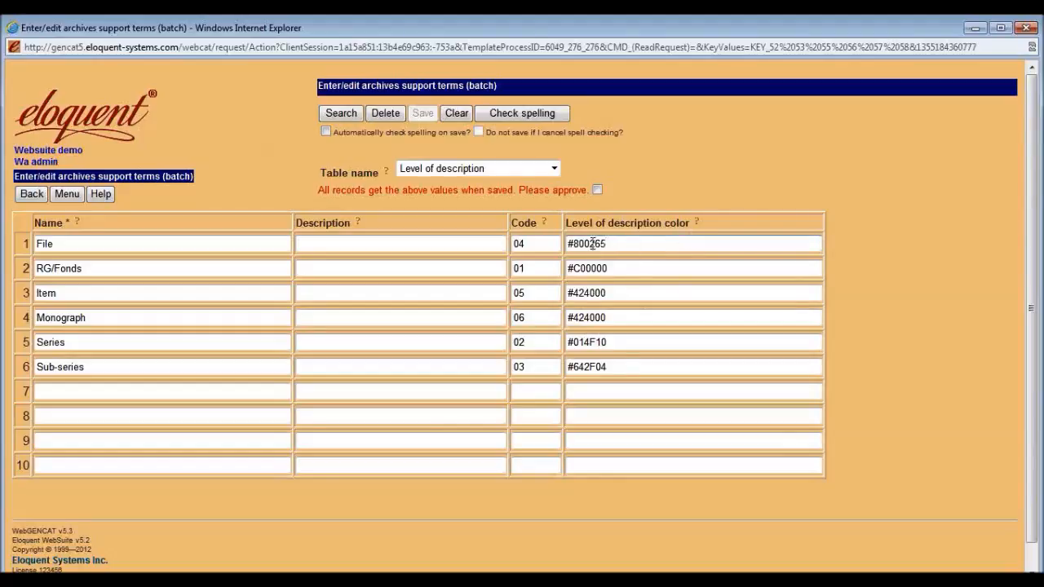
{"action": "left_click", "coordinate": [697, 225]}
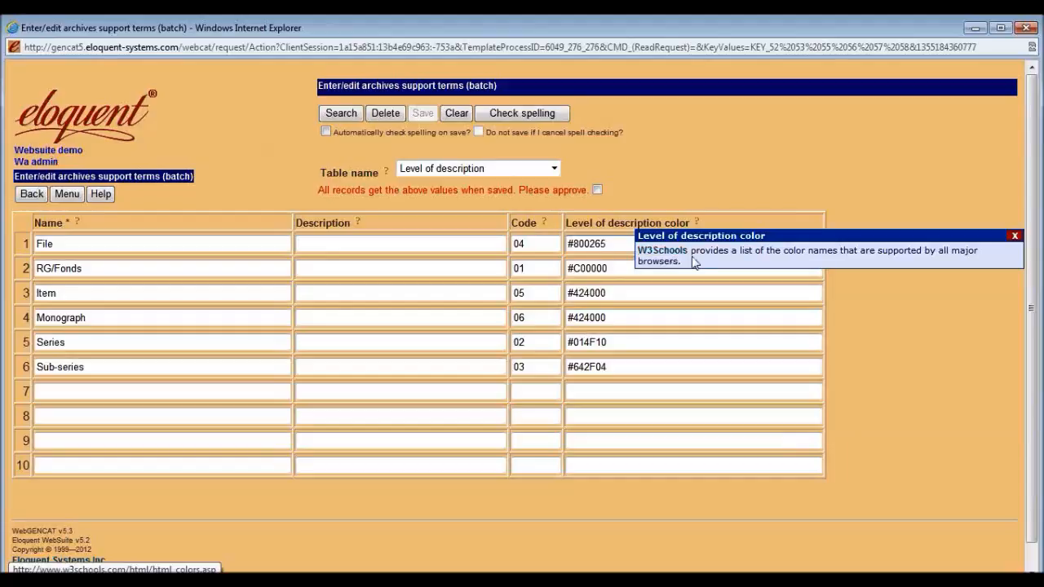
{"action": "left_click", "coordinate": [738, 192]}
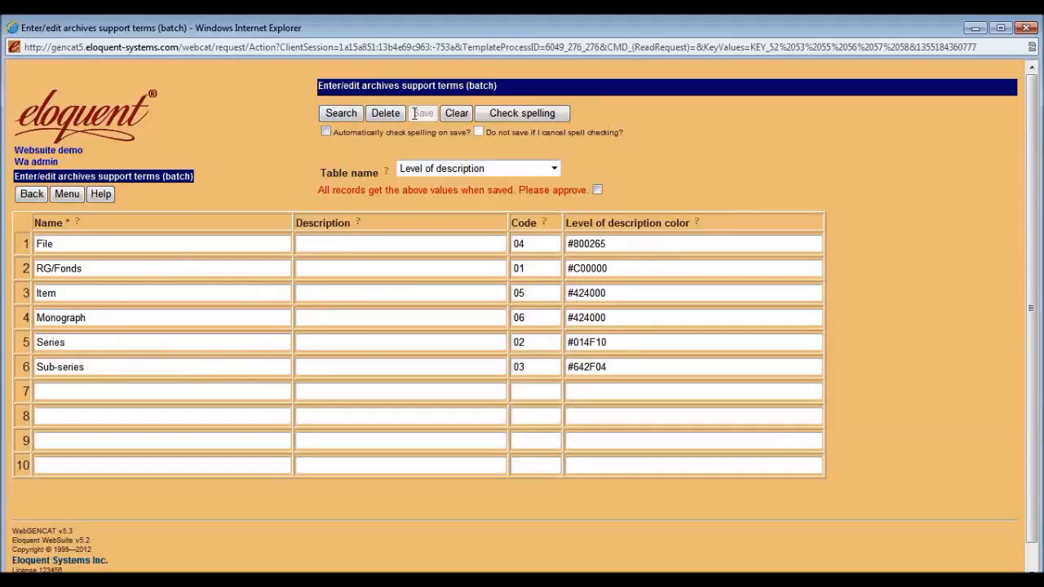
{"action": "left_click", "coordinate": [32, 194]}
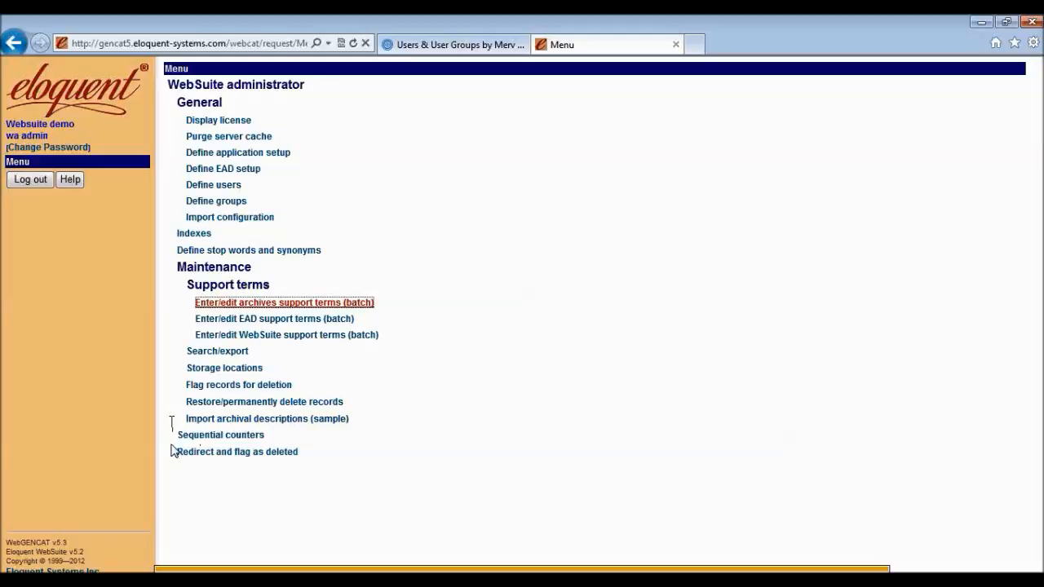
Open the Archival descriptions search under Maintenance > Search/export.
{"action": "left_click", "coordinate": [189, 353]}
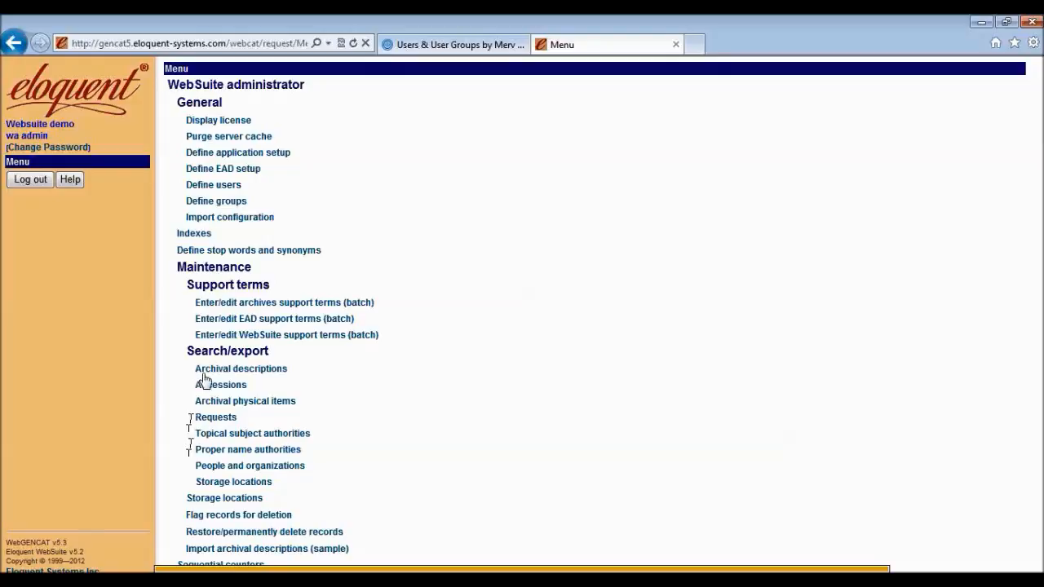
{"action": "left_click", "coordinate": [207, 370]}
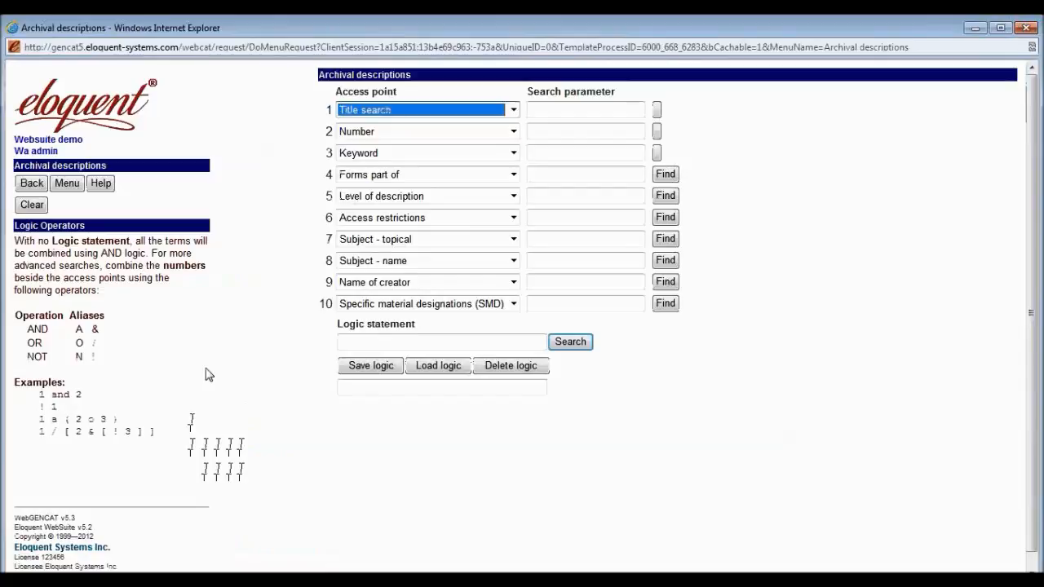
Show the access point options for row 1, currently Title search.
{"action": "left_click", "coordinate": [516, 111]}
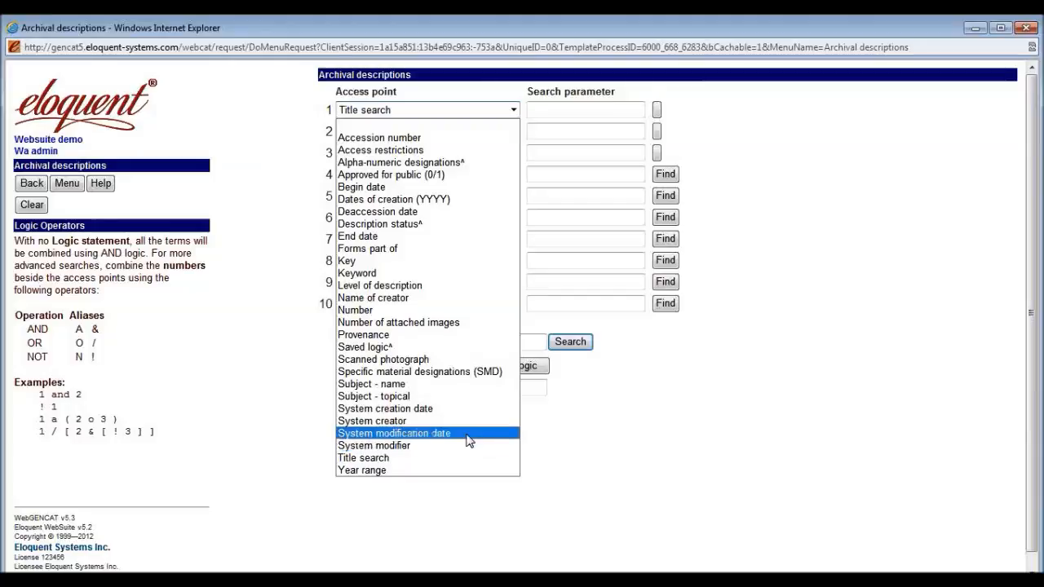
Search archival descriptions by System modification date from 01Nov2012 onward.
{"action": "left_click", "coordinate": [465, 410]}
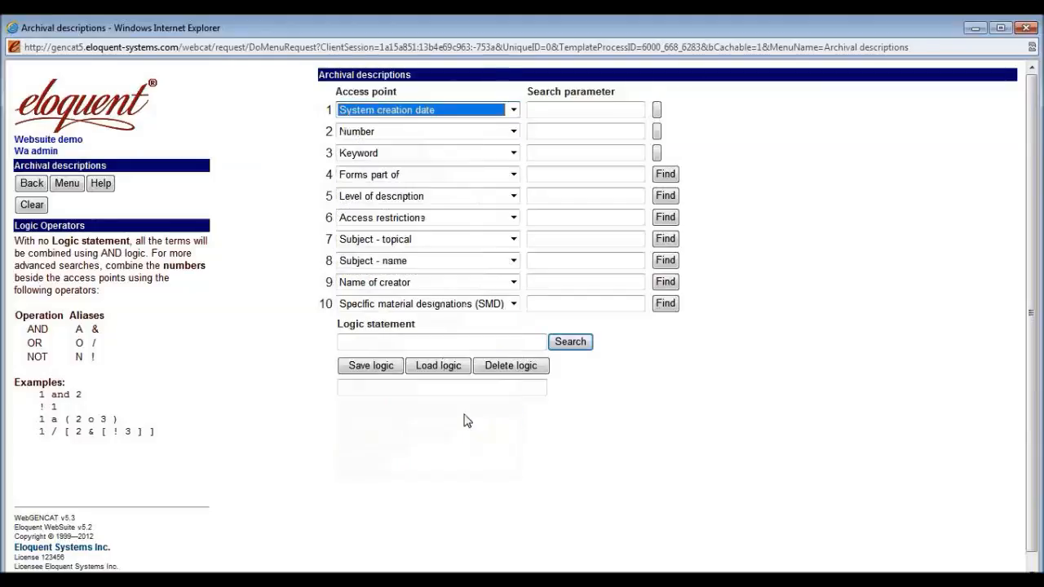
{"action": "left_click", "coordinate": [542, 114]}
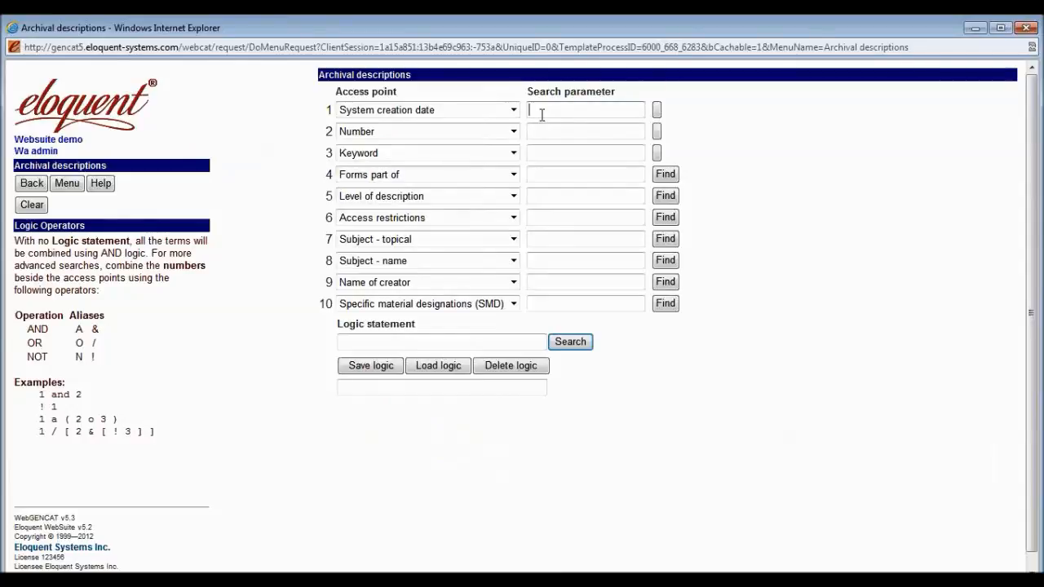
{"action": "left_click", "coordinate": [515, 112]}
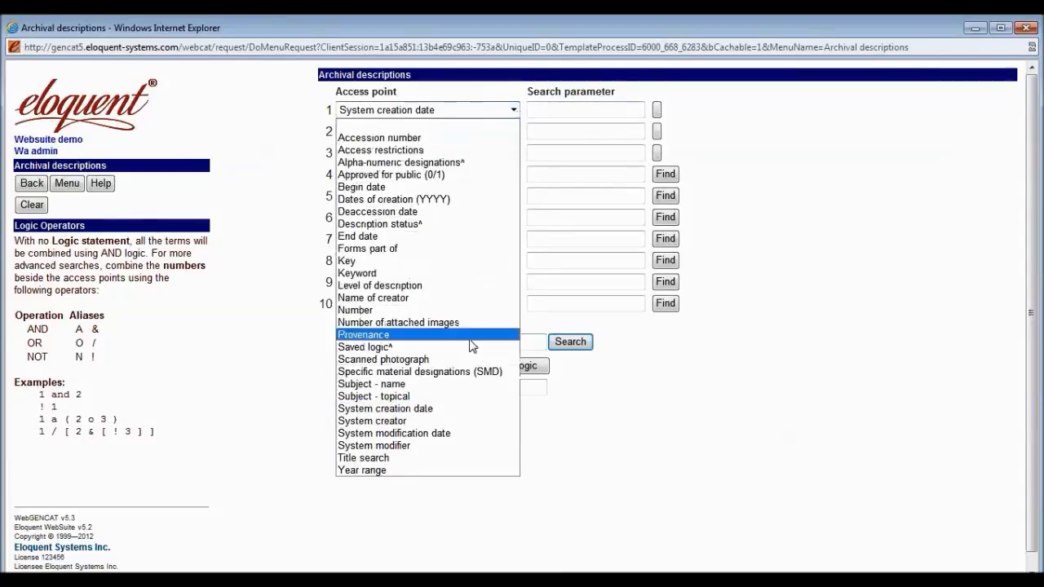
{"action": "left_click", "coordinate": [450, 432]}
{"action": "left_click", "coordinate": [564, 113]}
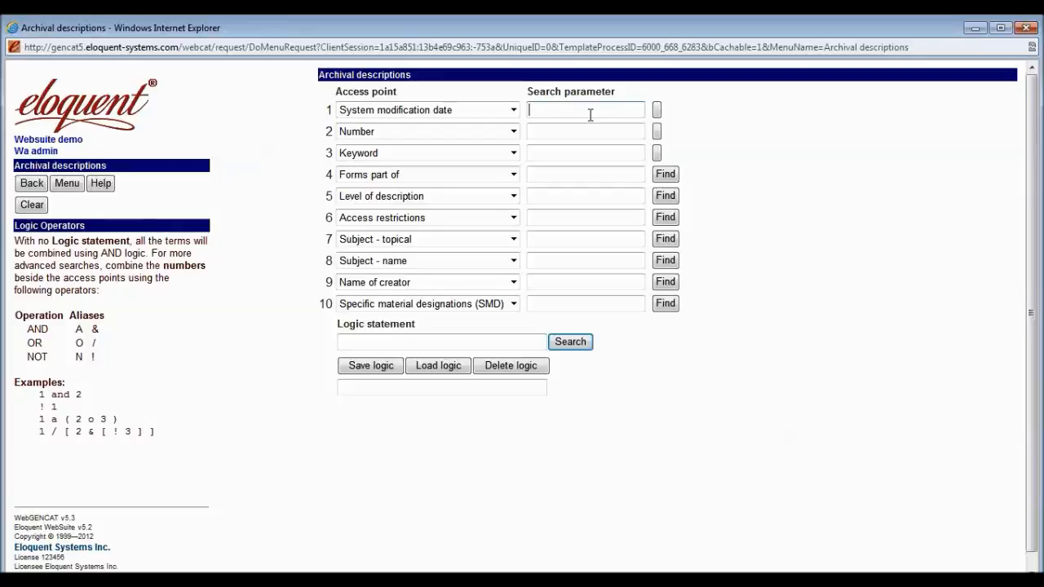
{"action": "type", "text": "01Nov2012 ."}
{"action": "type", "text": "01Dec2012"}
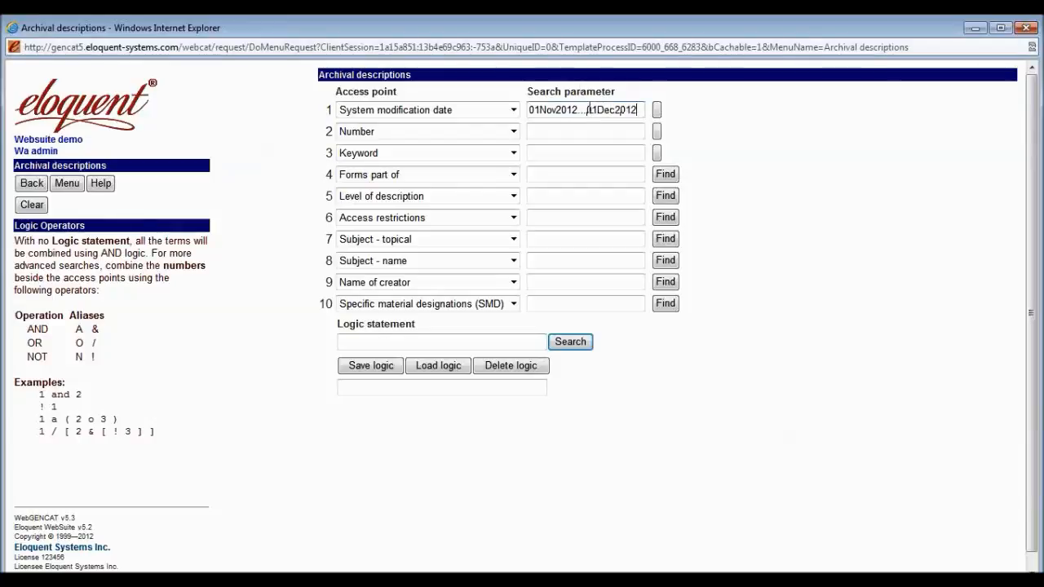
{"action": "left_click_drag", "start_coordinate": [585, 110], "coordinate": [642, 112]}
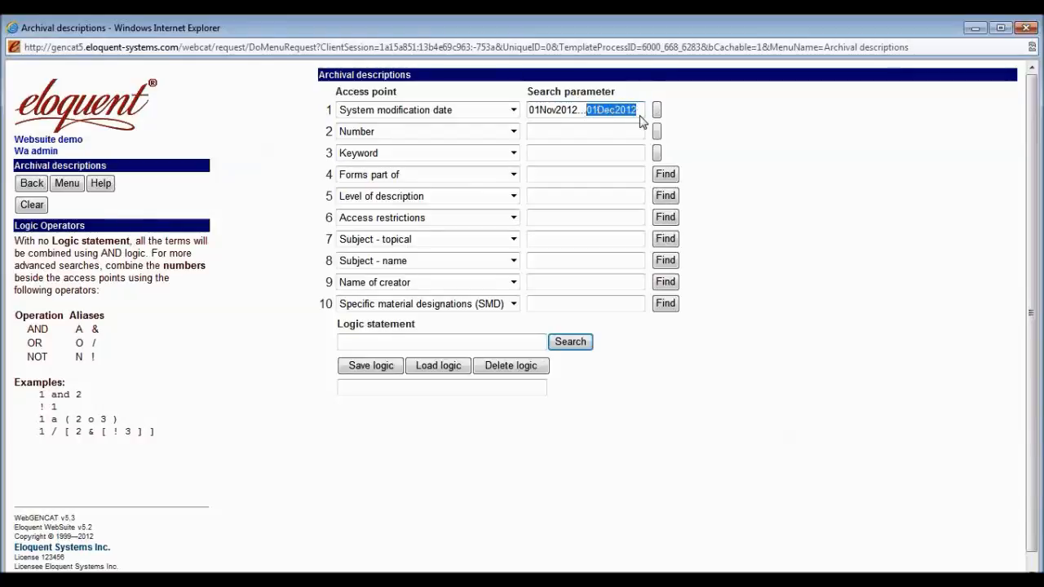
{"action": "key", "text": "BackSpace"}
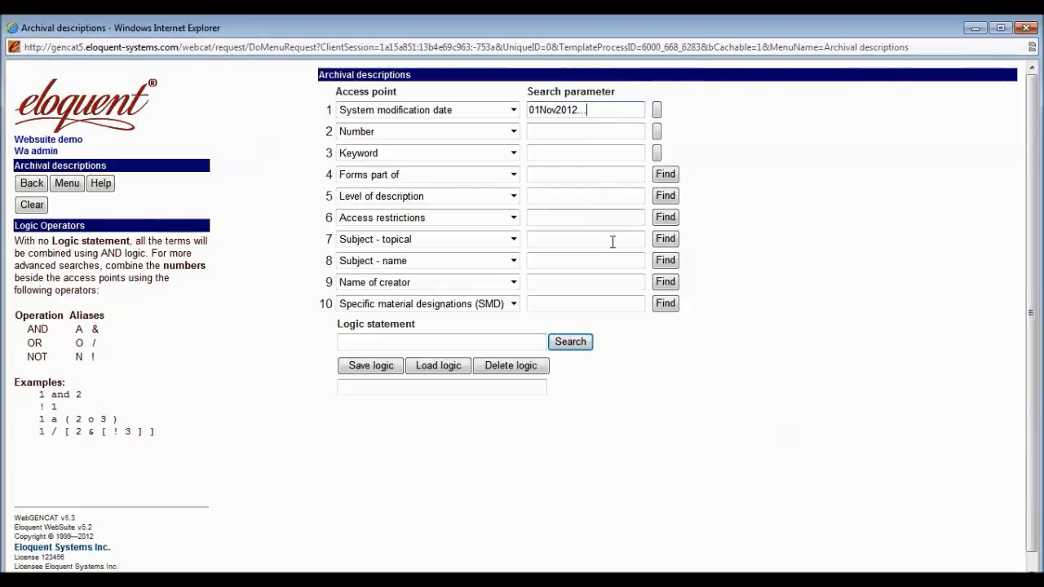
{"action": "left_click", "coordinate": [582, 346]}
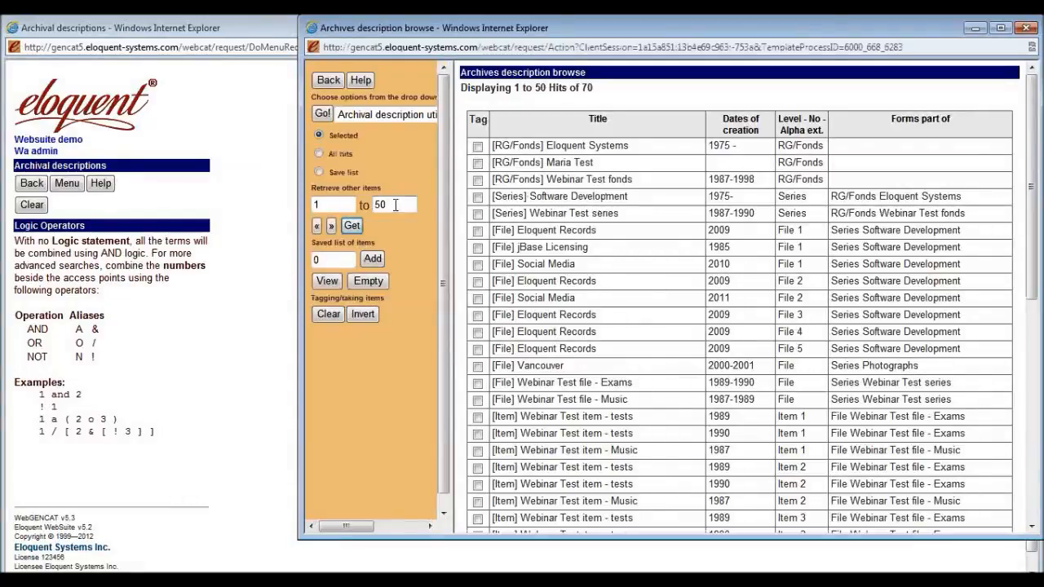
Widen the browse window and choose 'Archival description utility display - custom' as output.
{"action": "left_click_drag", "start_coordinate": [300, 190], "coordinate": [132, 188]}
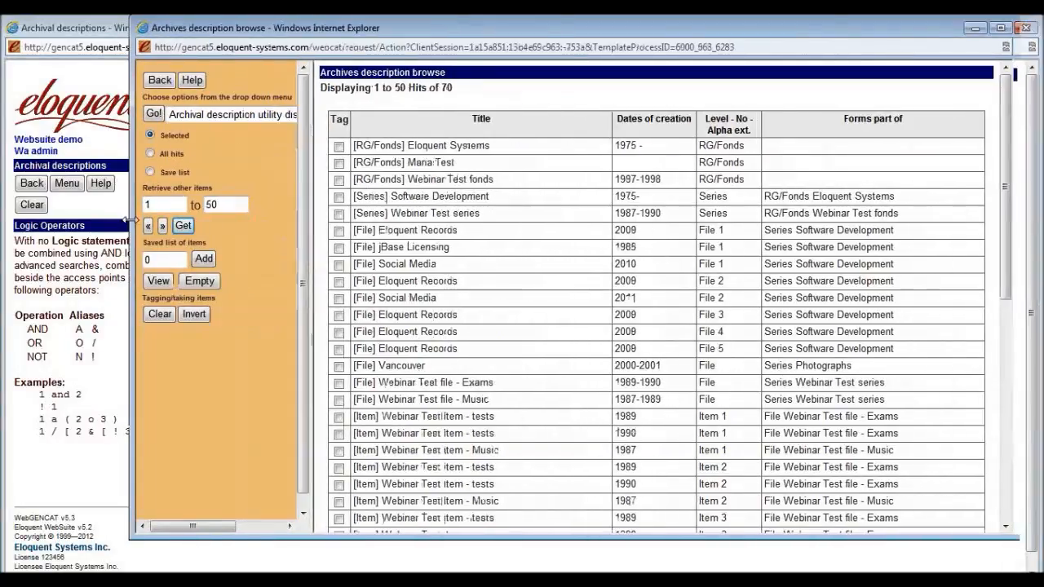
{"action": "left_click_drag", "start_coordinate": [317, 180], "coordinate": [401, 180]}
{"action": "left_click", "coordinate": [368, 115]}
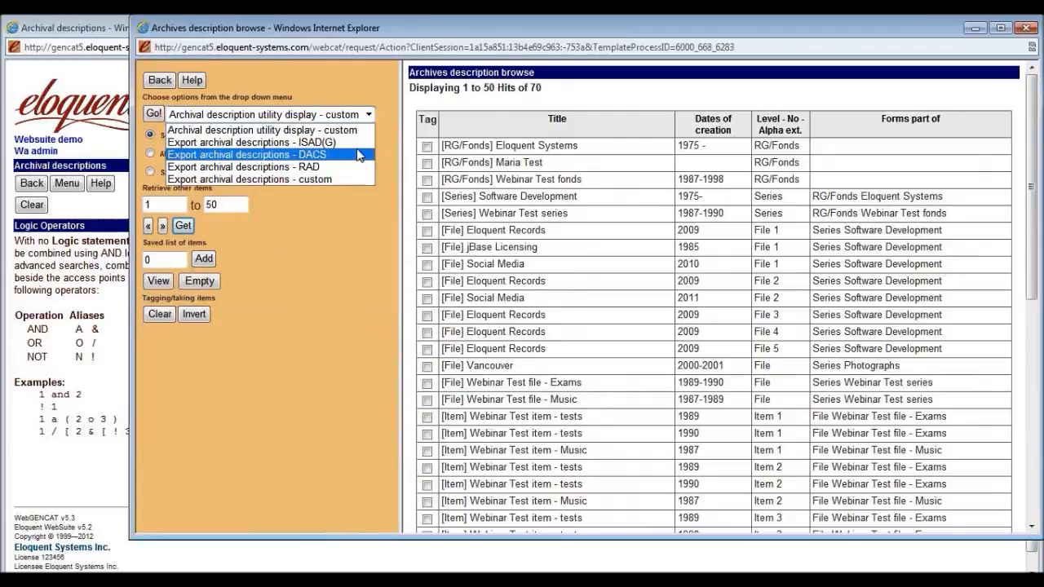
{"action": "left_click", "coordinate": [204, 130]}
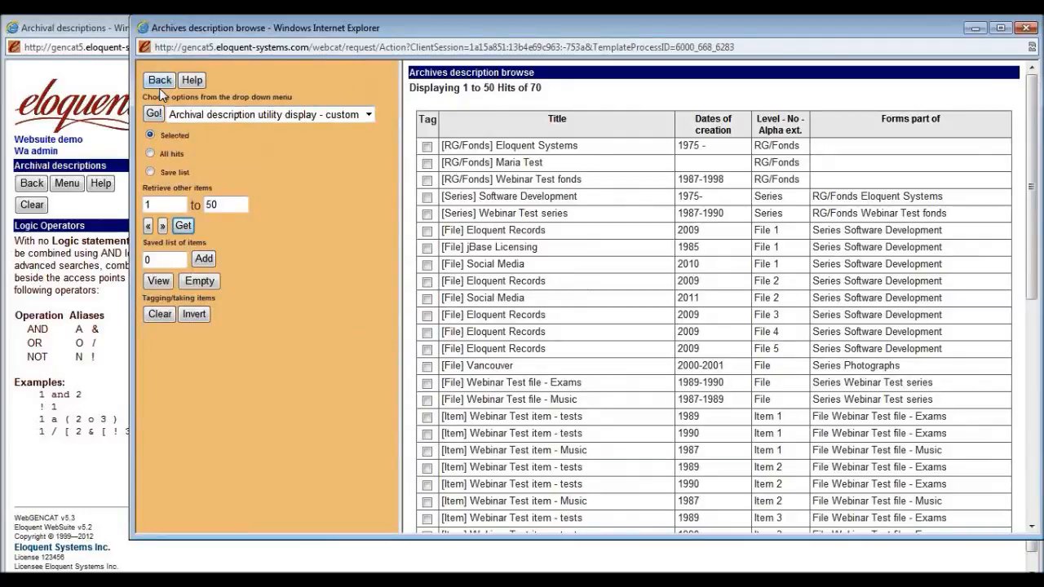
Tag the first three fonds records, including Eloquent Systems and Webinar Test, and display them.
{"action": "left_click", "coordinate": [426, 147]}
{"action": "left_click", "coordinate": [427, 163]}
{"action": "left_click", "coordinate": [426, 181]}
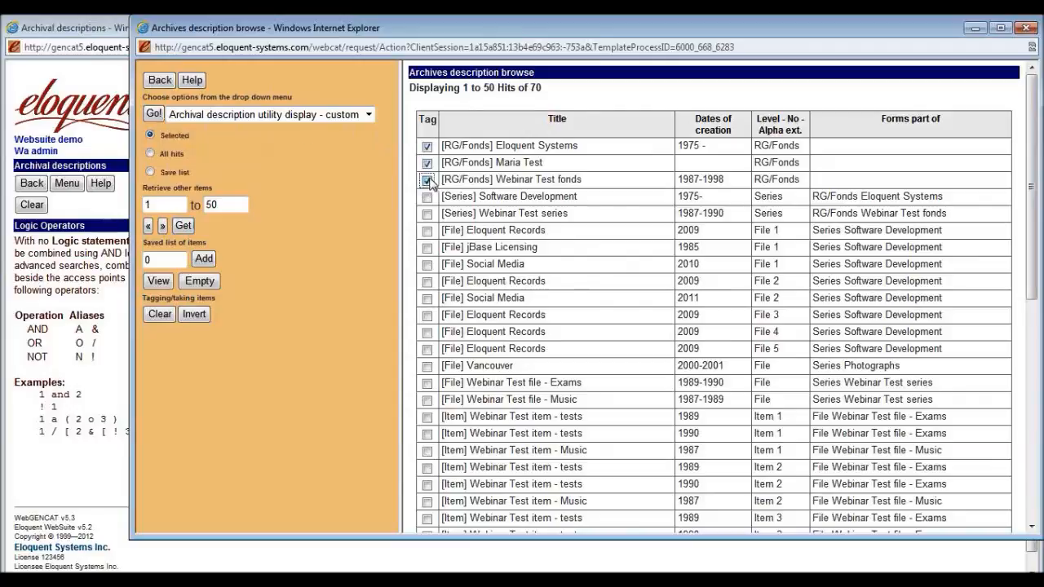
{"action": "left_click", "coordinate": [154, 113]}
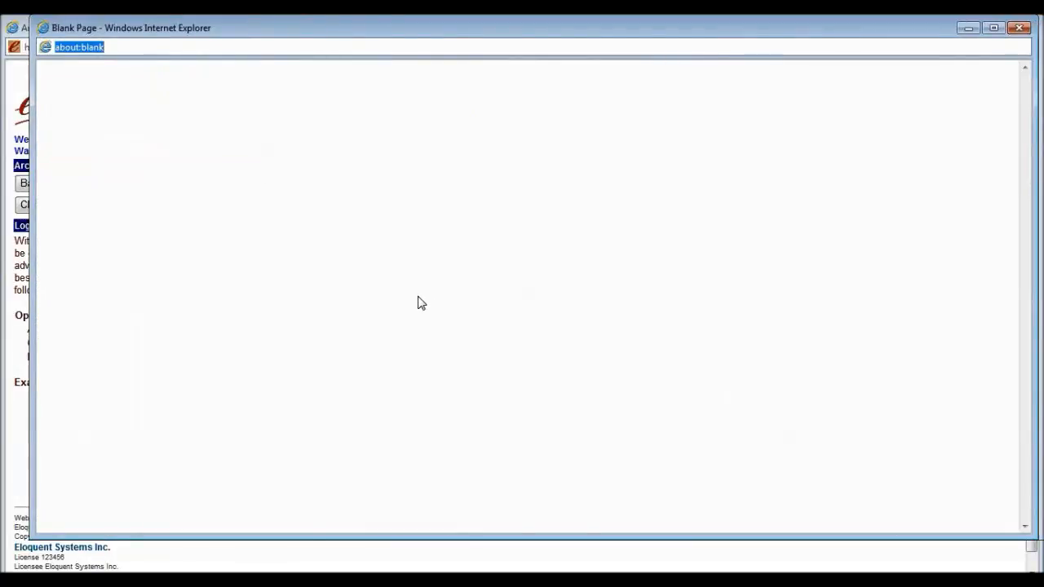
Review the detail display's modification date and creator Sr Archivist, then close the detail and browse windows.
{"action": "left_click_drag", "start_coordinate": [554, 33], "coordinate": [569, 143]}
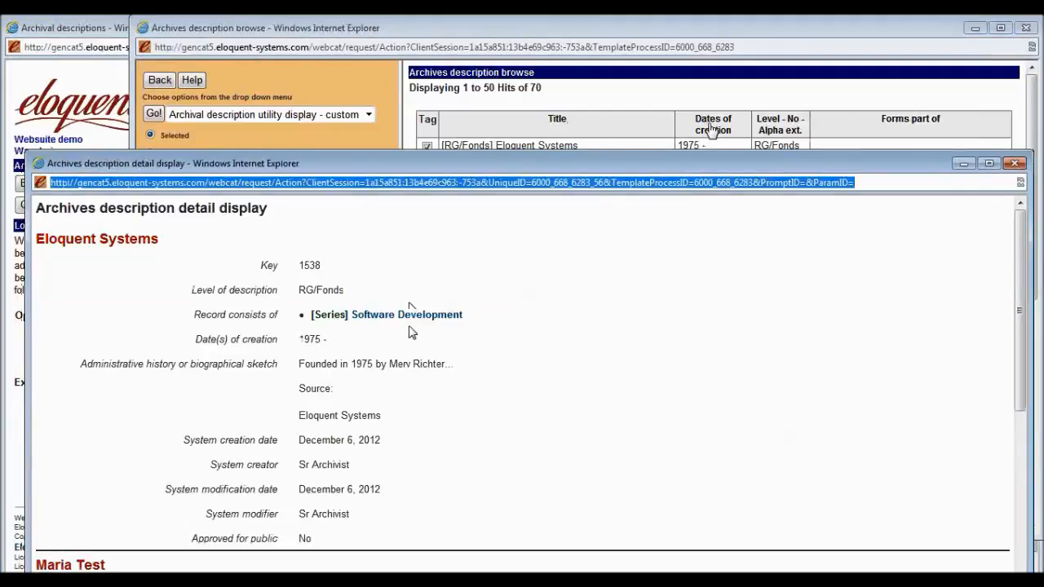
{"action": "left_click_drag", "start_coordinate": [808, 146], "coordinate": [811, 48]}
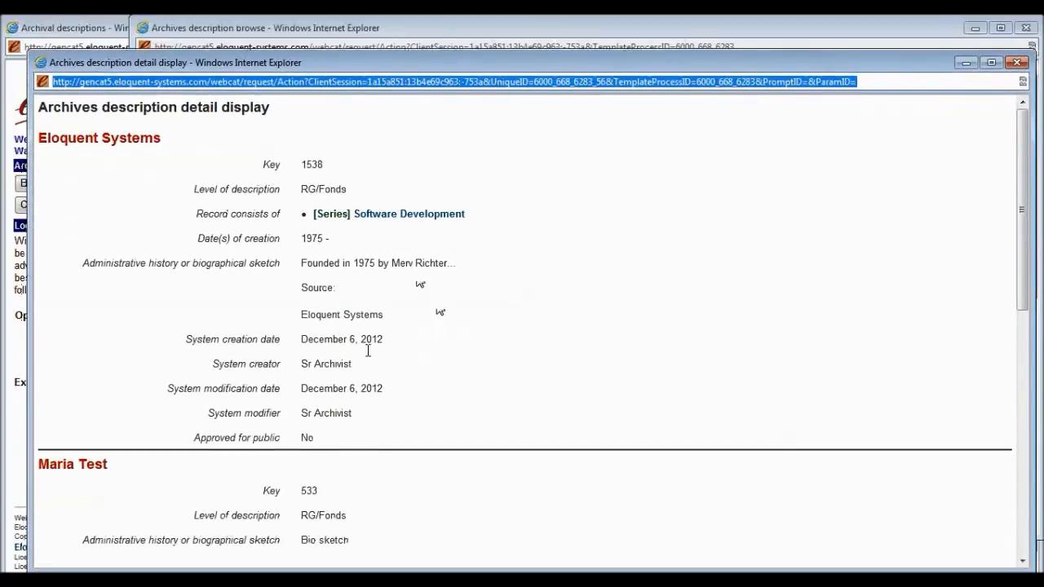
{"action": "left_click_drag", "start_coordinate": [302, 389], "coordinate": [385, 389]}
{"action": "left_click", "coordinate": [330, 365]}
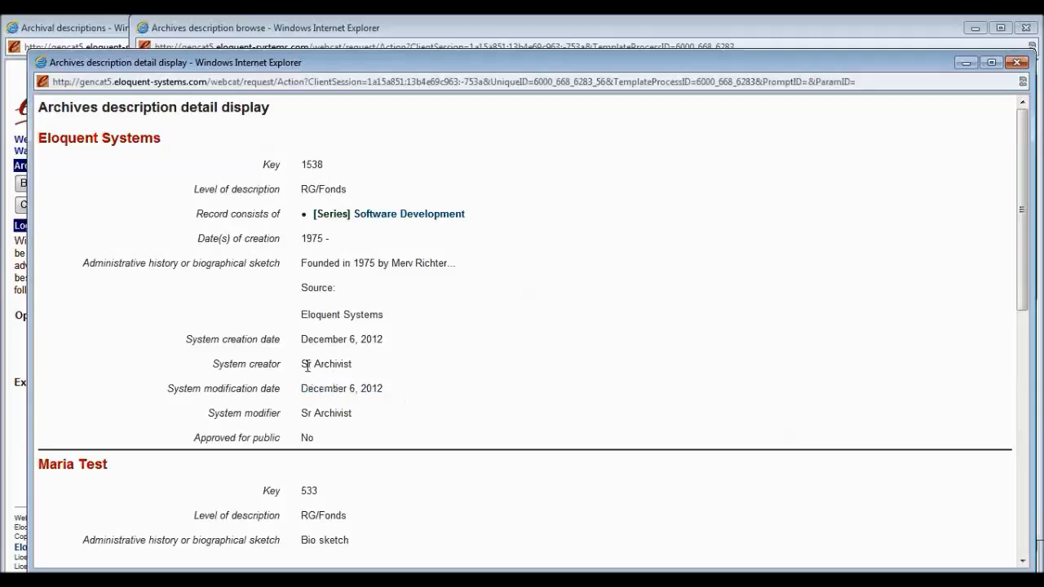
{"action": "left_click_drag", "start_coordinate": [301, 366], "coordinate": [352, 367]}
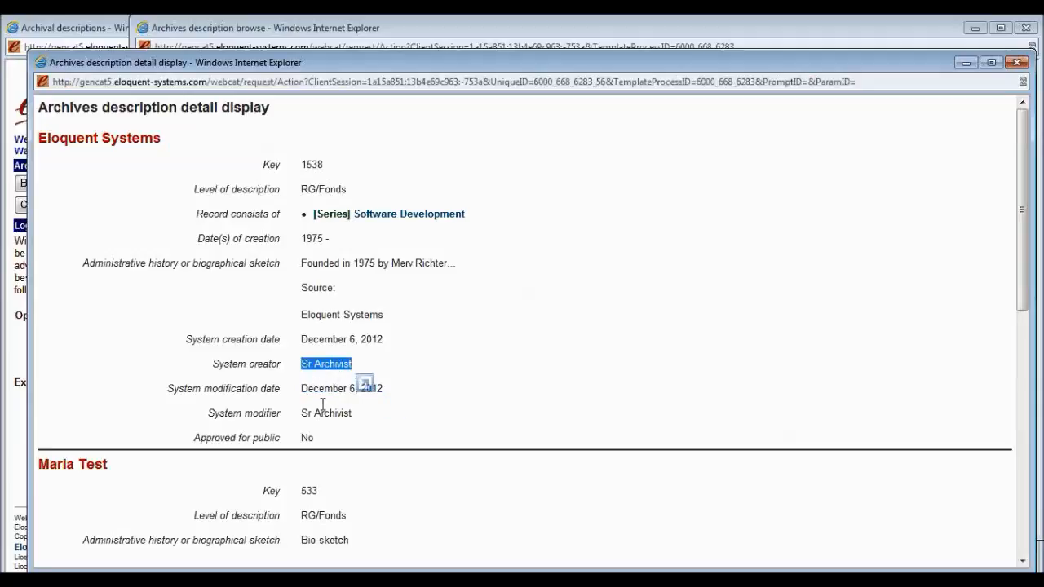
{"action": "left_click", "coordinate": [1017, 62]}
{"action": "left_click", "coordinate": [1026, 28]}
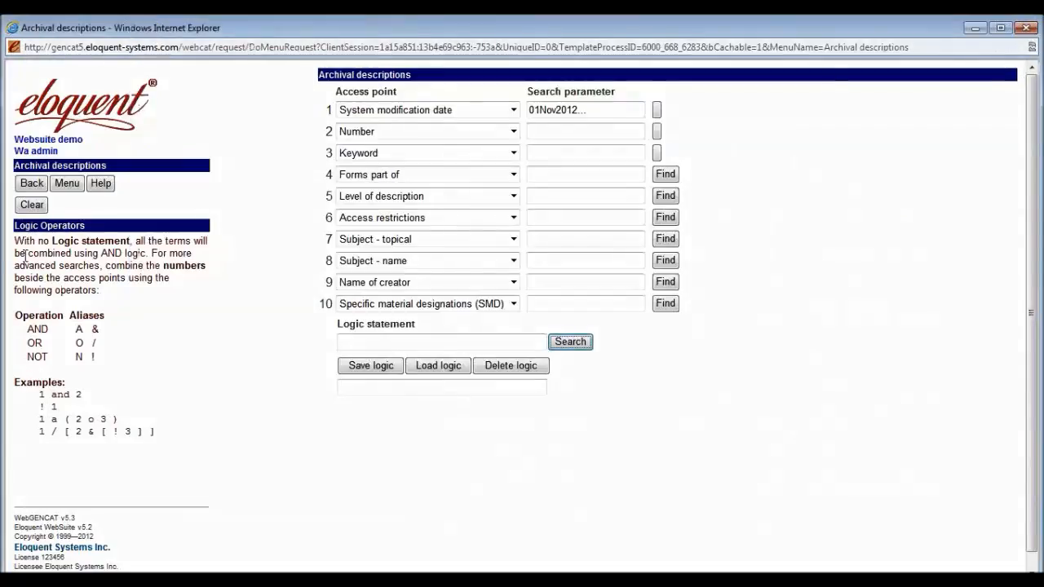
Close the search window, log out, and log in as the cataloguing staff user with their password.
{"action": "left_click", "coordinate": [34, 184]}
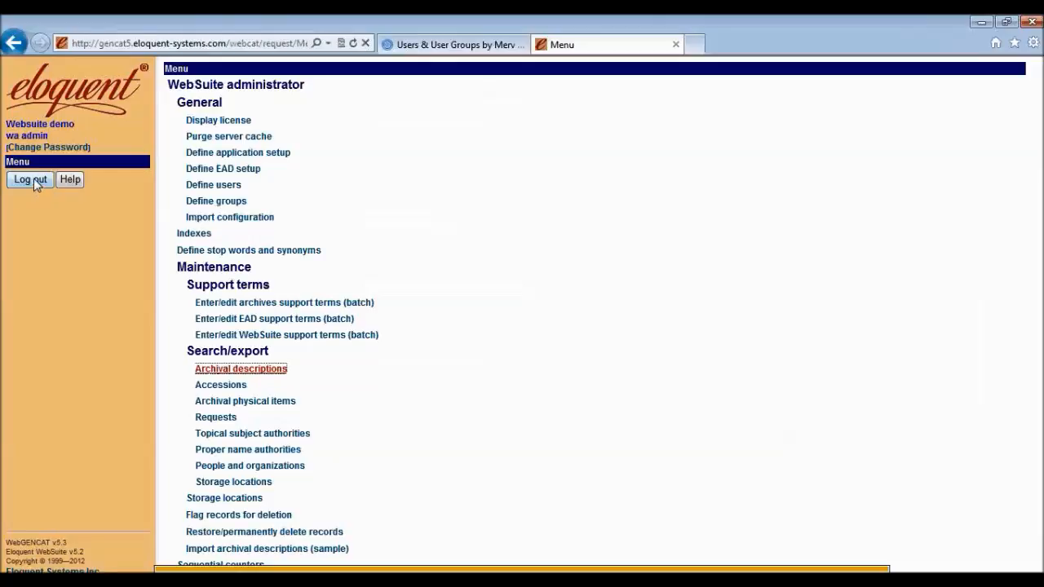
{"action": "left_click", "coordinate": [30, 181]}
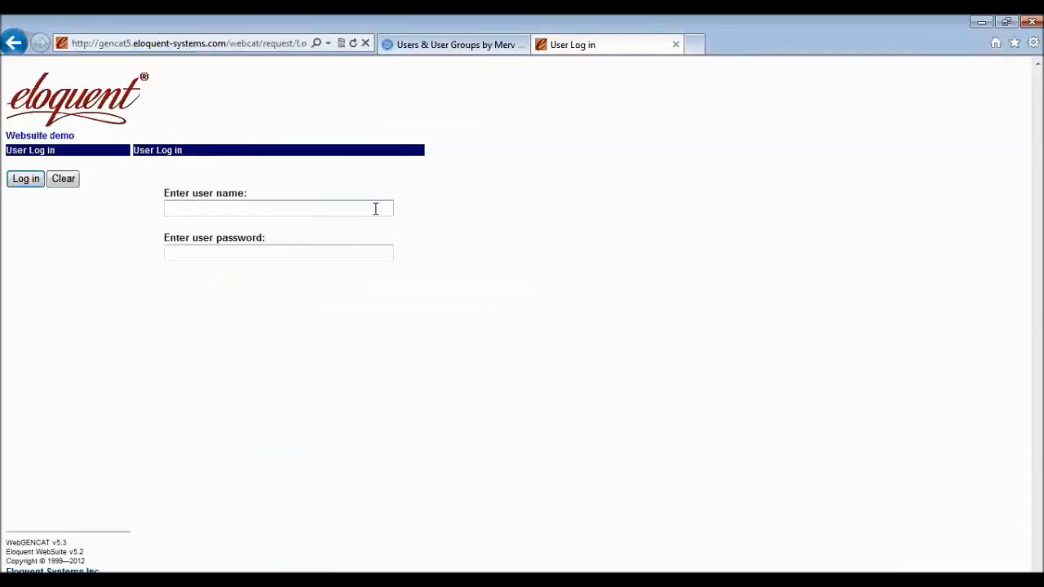
{"action": "type", "text": "jane doe"}
{"action": "key", "text": "Tab"}
{"action": "type", "text": "******"}
{"action": "key", "text": "Return"}
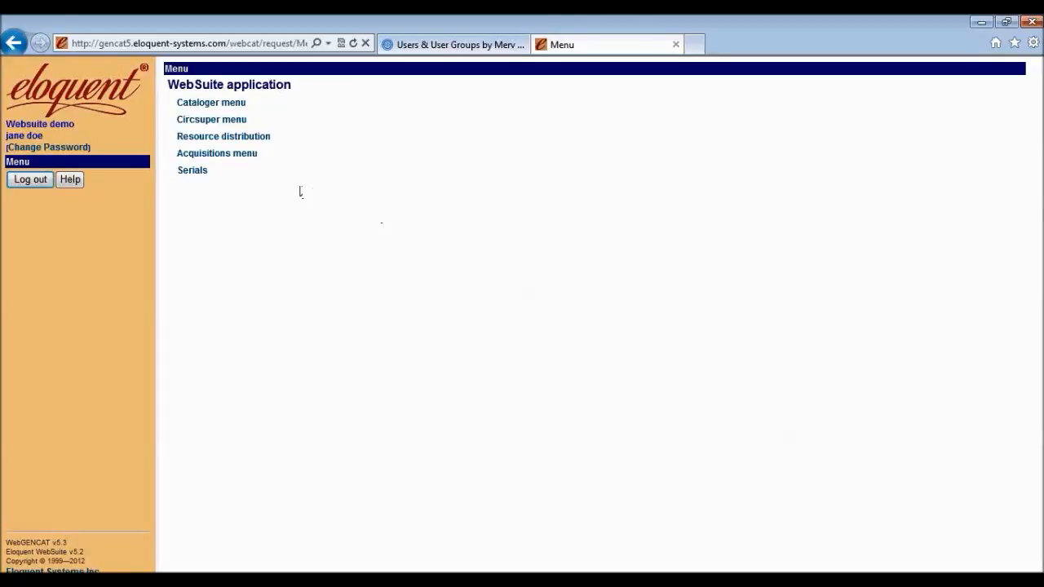
Open a blank Enter/edit authorities form from Cataloger > Authorities.
{"action": "left_click", "coordinate": [234, 110]}
{"action": "left_click", "coordinate": [198, 188]}
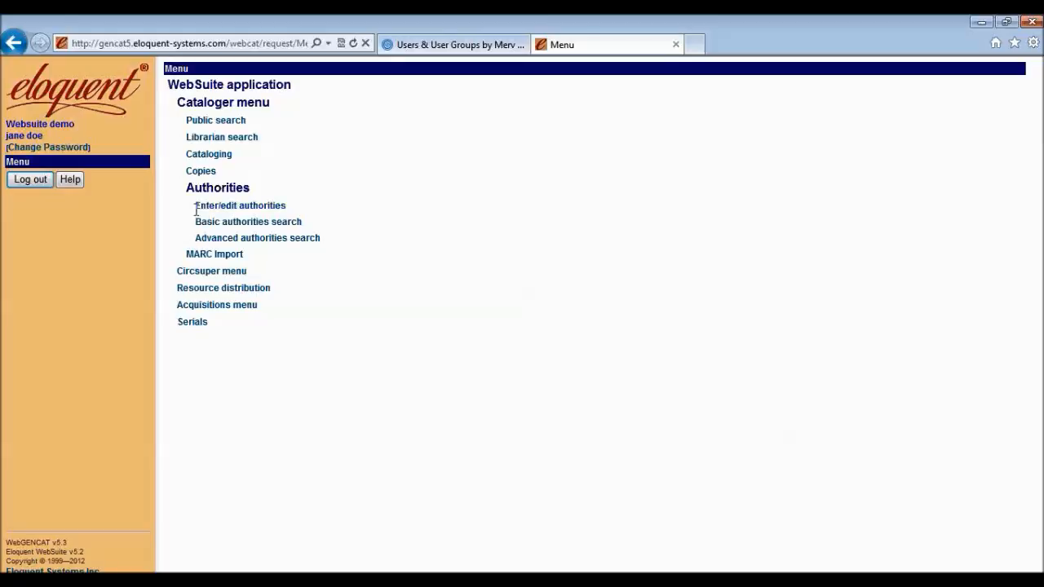
{"action": "left_click", "coordinate": [203, 210]}
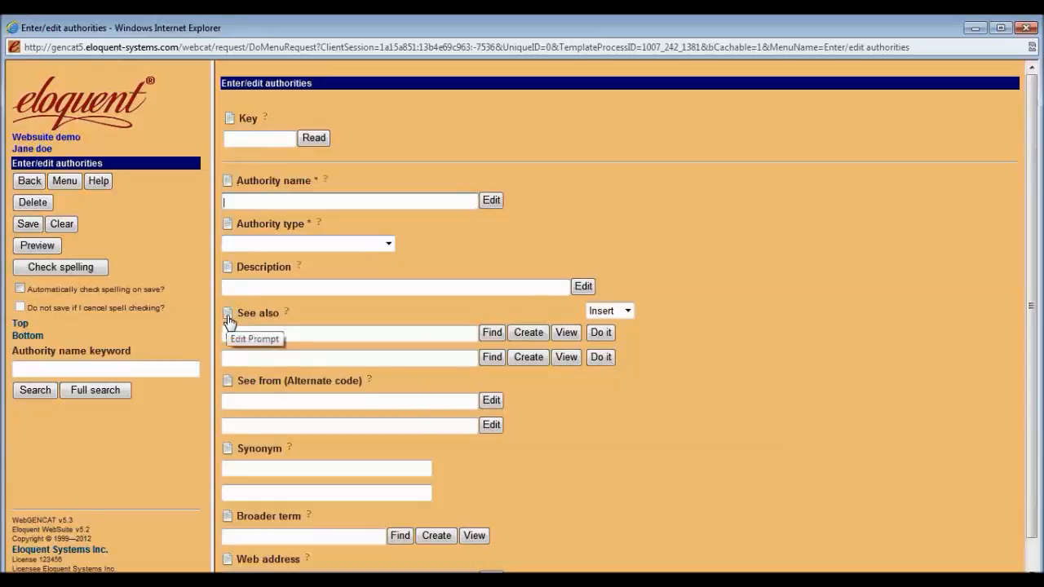
Show the See also help, then open Edit Prompt record 222 for the Description field.
{"action": "left_click", "coordinate": [286, 313]}
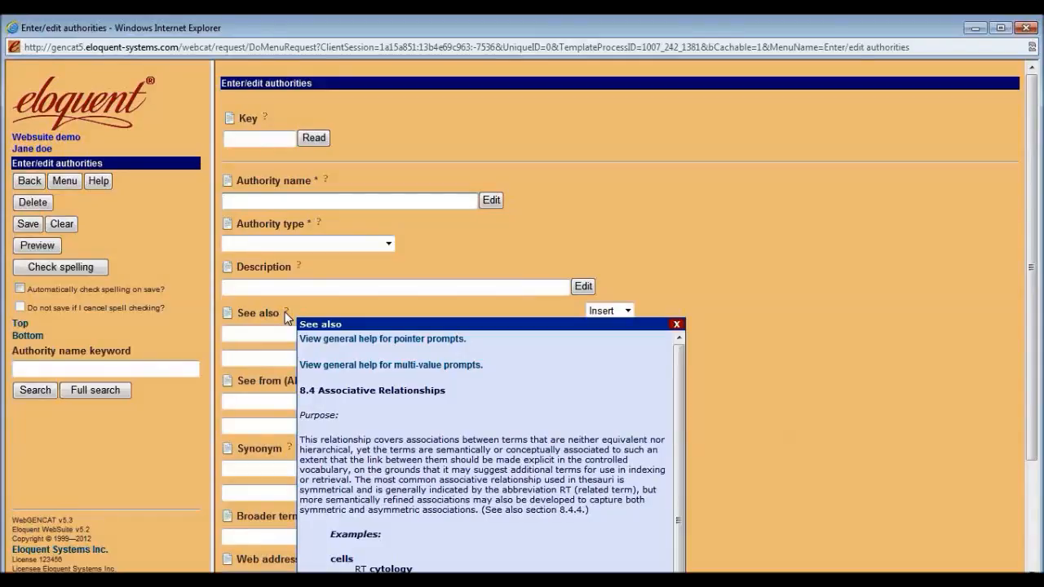
{"action": "mouse_move", "coordinate": [297, 269]}
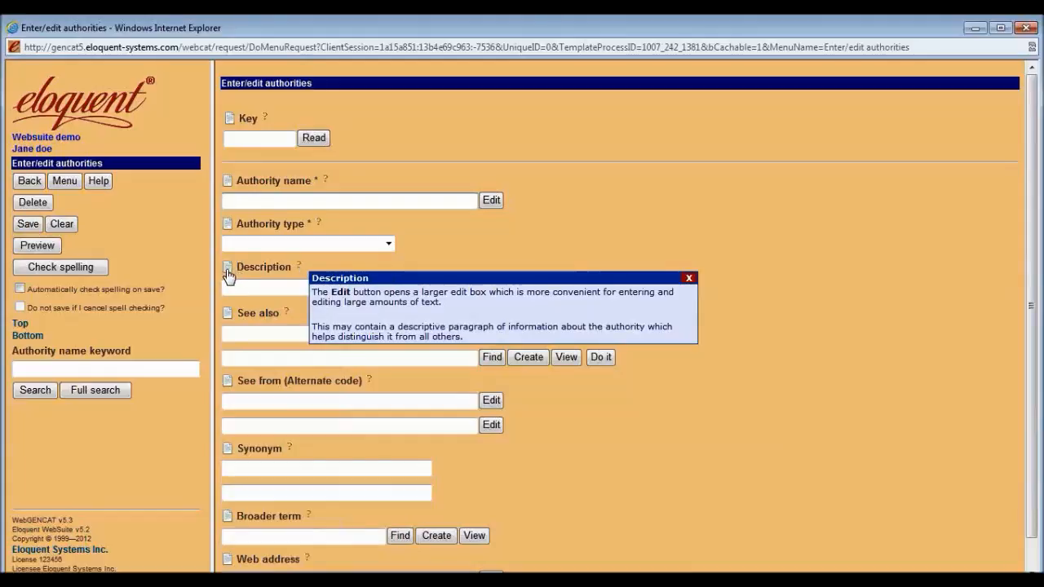
{"action": "left_click", "coordinate": [228, 274]}
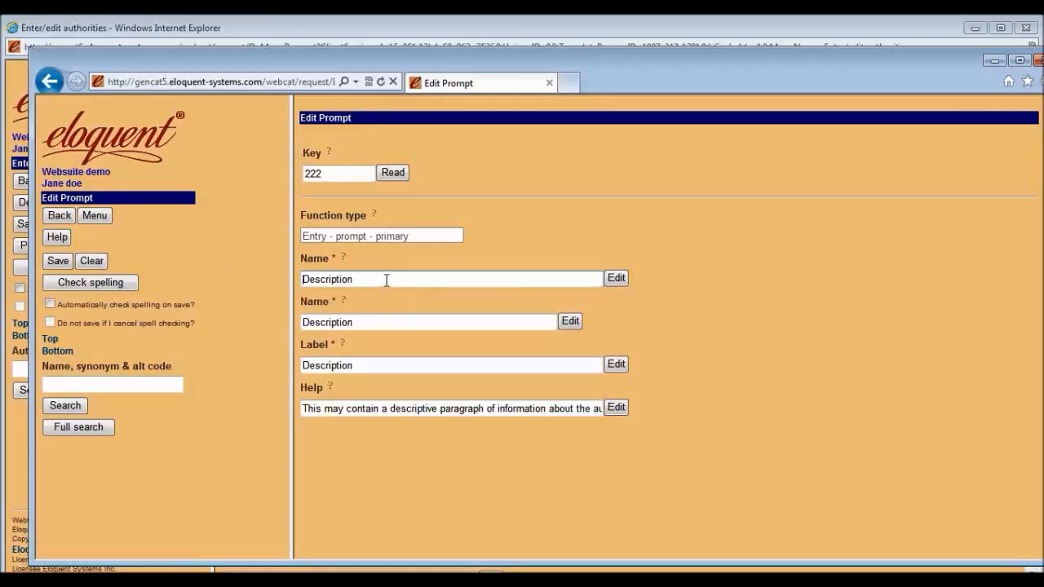
Compare the Description prompt's name and label with the authorities form, arranging the Edit Prompt window.
{"action": "left_click_drag", "start_coordinate": [365, 278], "coordinate": [303, 279]}
{"action": "left_click_drag", "start_coordinate": [365, 362], "coordinate": [302, 364]}
{"action": "left_click_drag", "start_coordinate": [638, 64], "coordinate": [600, 289]}
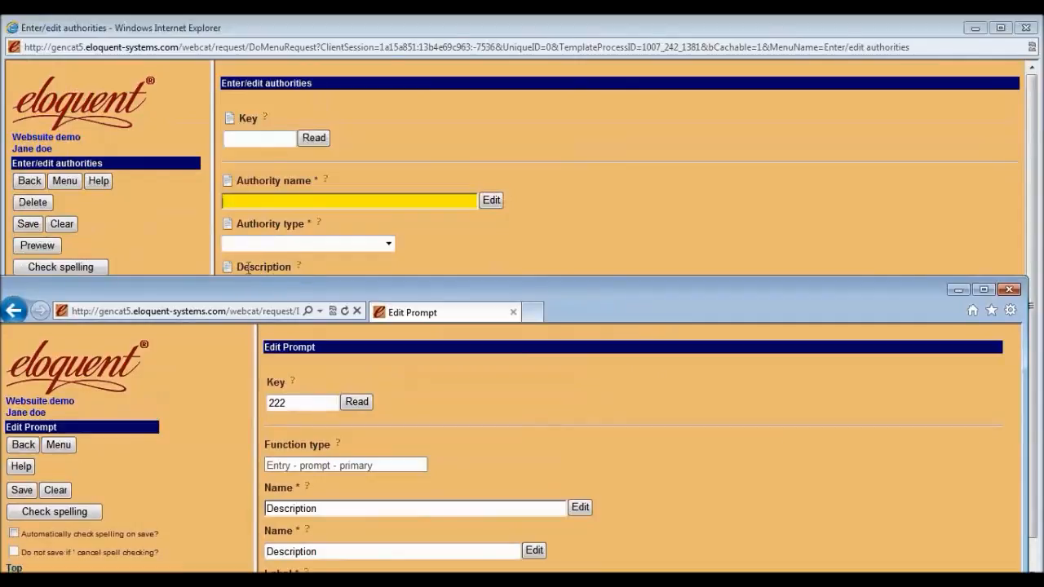
{"action": "left_click_drag", "start_coordinate": [277, 288], "coordinate": [287, 298]}
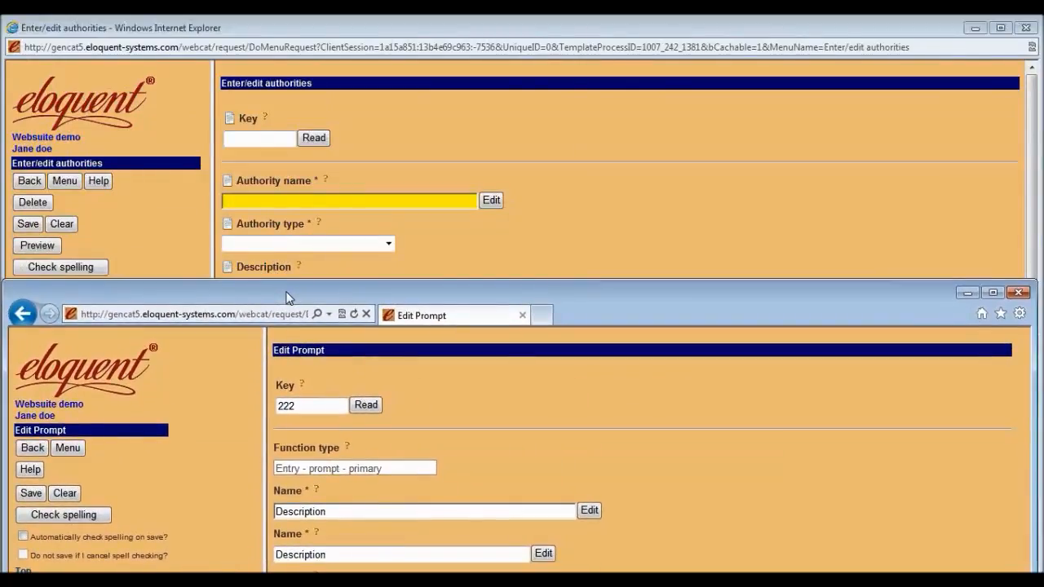
{"action": "mouse_move", "coordinate": [286, 298]}
{"action": "left_mouse_down"}
{"action": "mouse_move", "coordinate": [291, 215]}
{"action": "mouse_move", "coordinate": [284, 309]}
{"action": "left_mouse_up"}
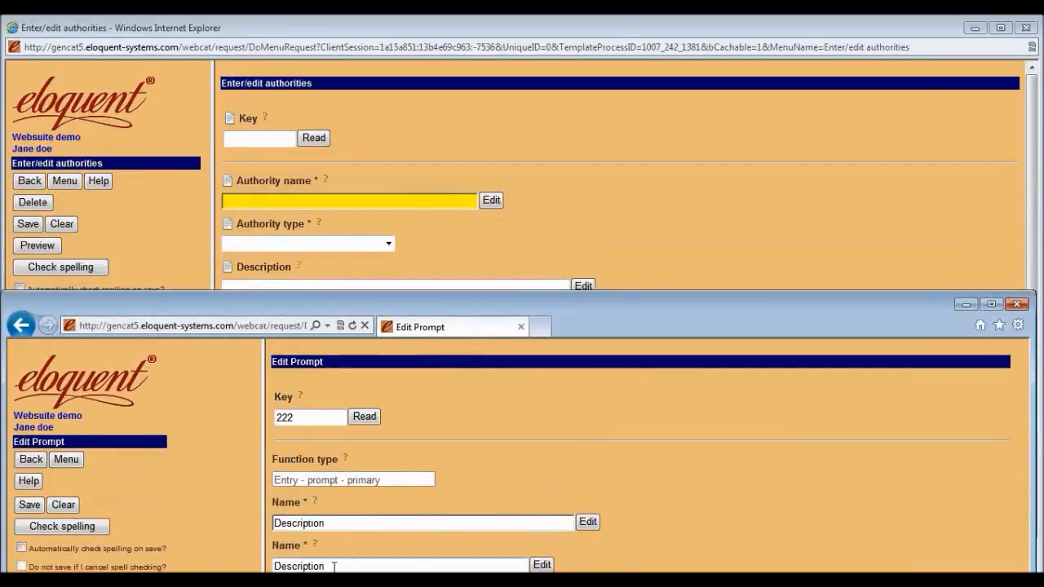
{"action": "left_click_drag", "start_coordinate": [419, 307], "coordinate": [524, 242]}
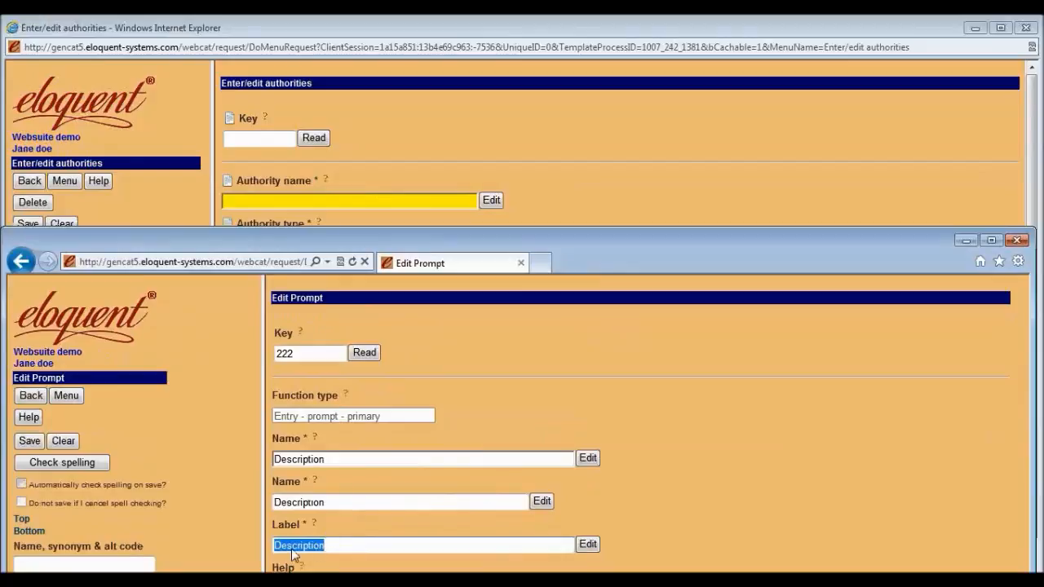
{"action": "left_click_drag", "start_coordinate": [562, 253], "coordinate": [571, 320]}
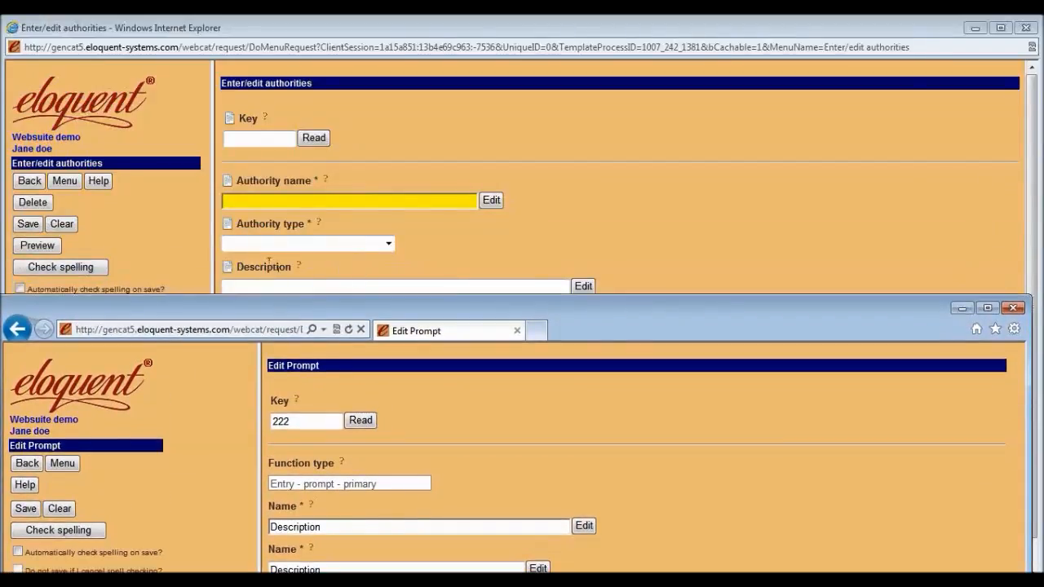
{"action": "left_click_drag", "start_coordinate": [237, 267], "coordinate": [291, 267]}
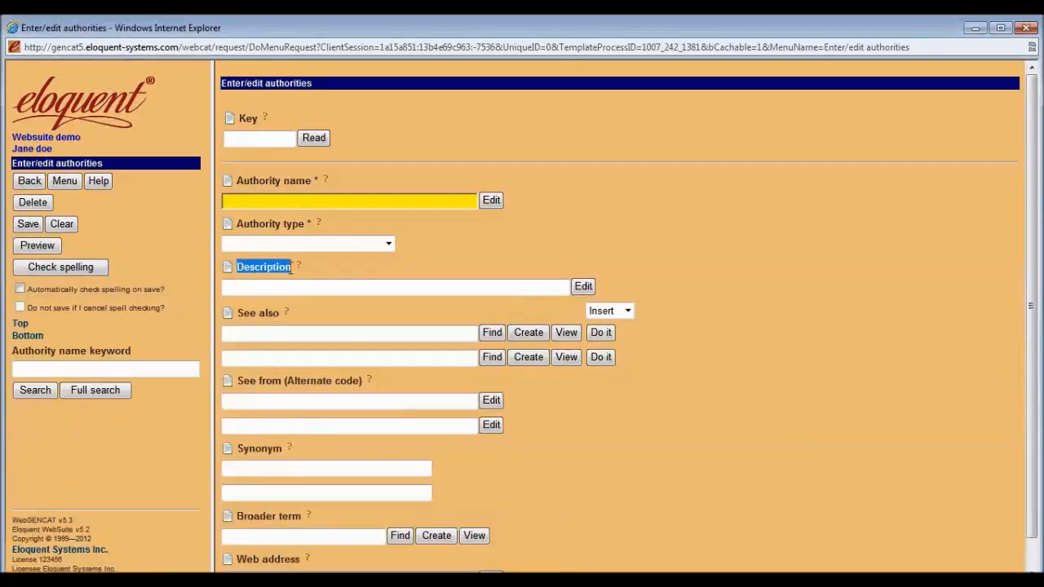
{"action": "left_click", "coordinate": [521, 581]}
{"action": "left_click_drag", "start_coordinate": [637, 304], "coordinate": [638, 94]}
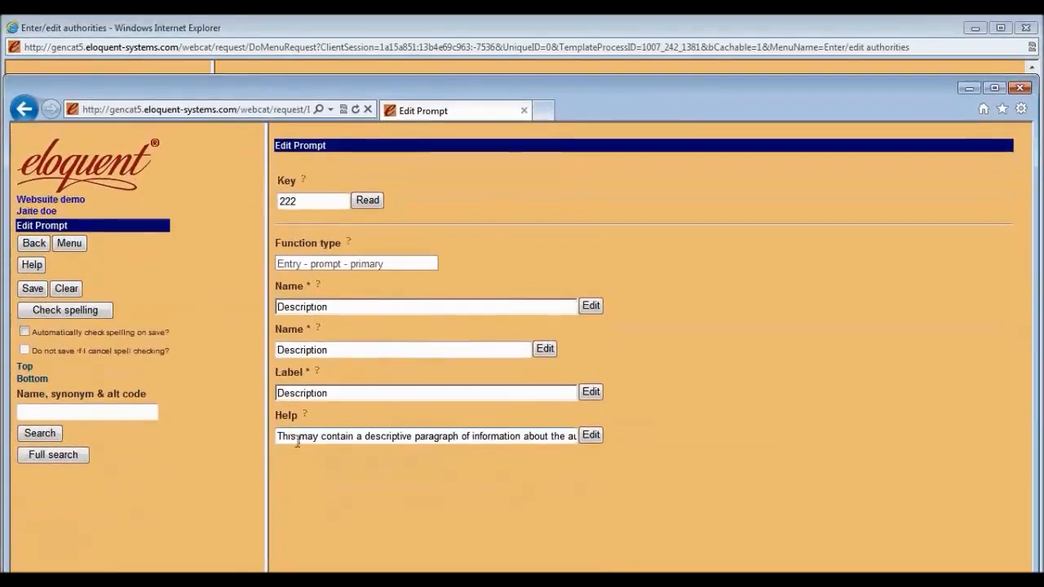
Review the Help text in the larger editor, accept it, save prompt 222 and go back.
{"action": "left_click_drag", "start_coordinate": [278, 436], "coordinate": [461, 436]}
{"action": "left_click", "coordinate": [489, 437]}
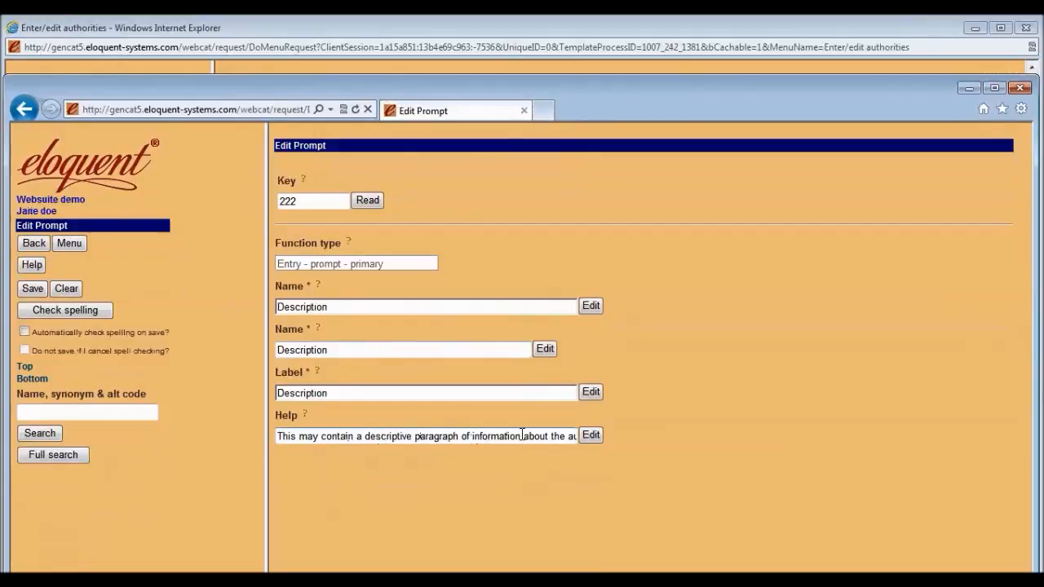
{"action": "left_click", "coordinate": [591, 436]}
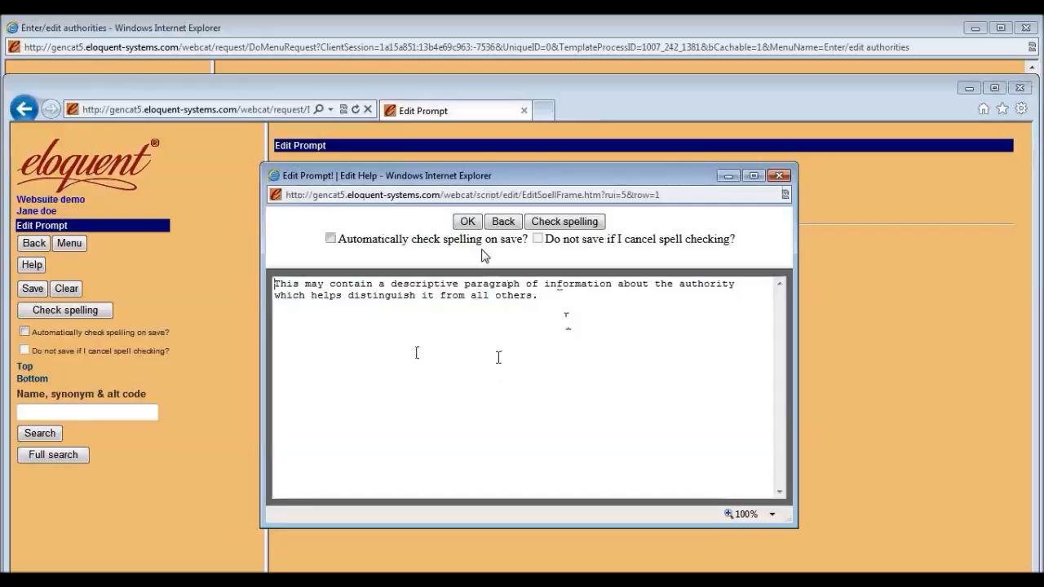
{"action": "left_click", "coordinate": [468, 221]}
{"action": "left_click", "coordinate": [35, 290]}
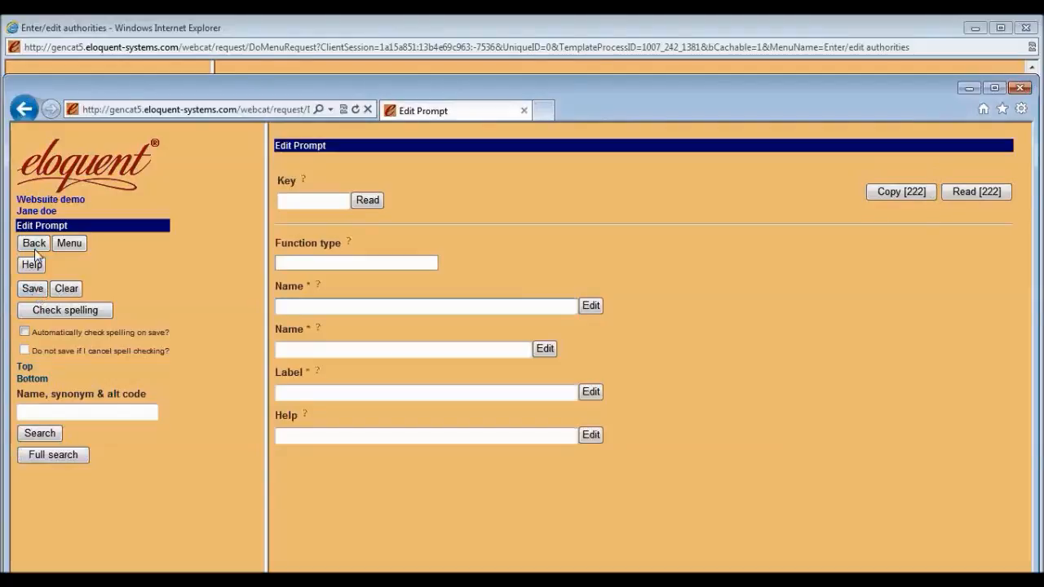
{"action": "left_click", "coordinate": [34, 243]}
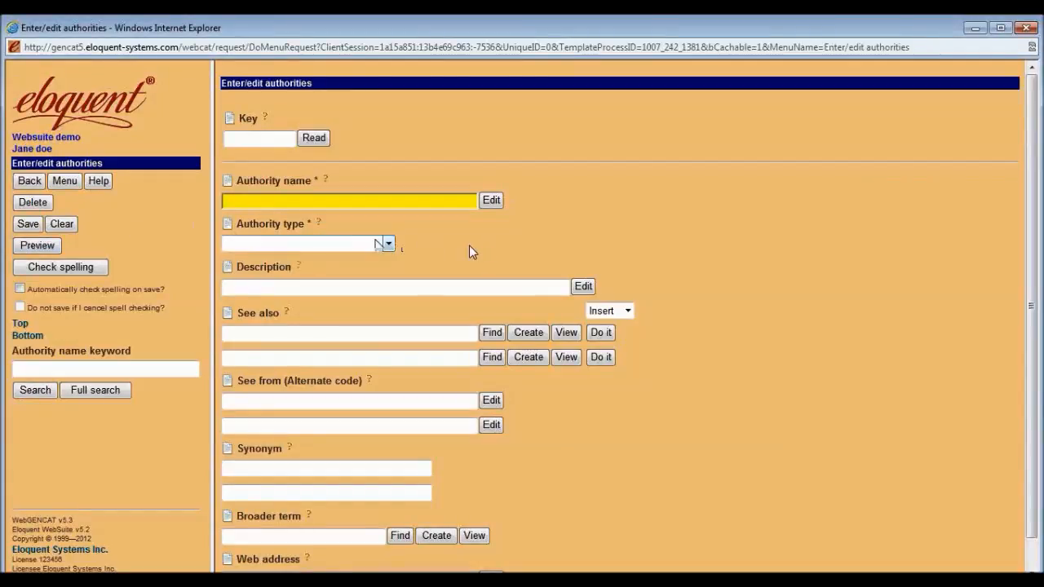
View and dismiss the Description help note, then leave the authorities form.
{"action": "left_click", "coordinate": [299, 269]}
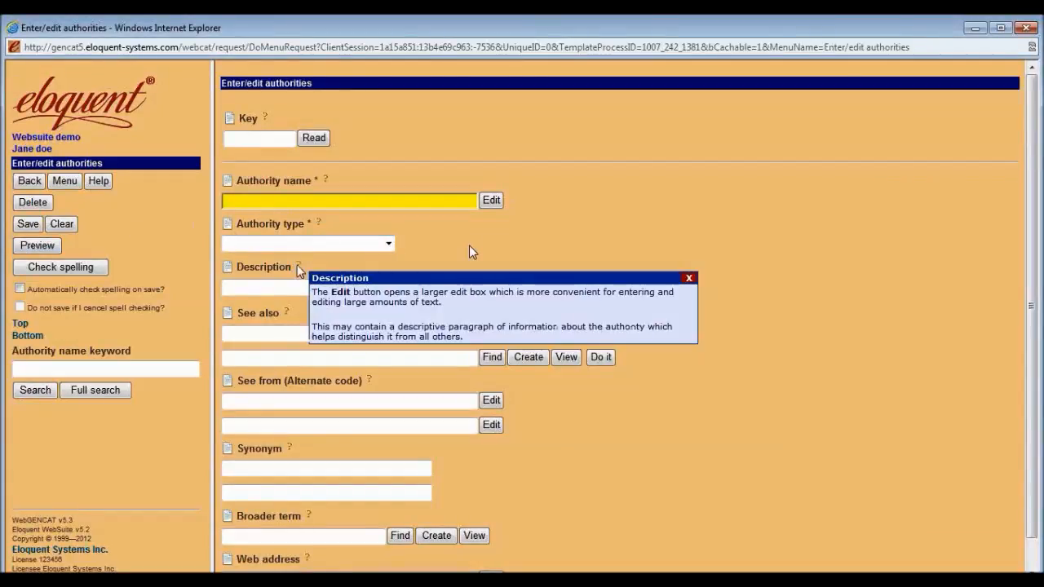
{"action": "left_click", "coordinate": [466, 236]}
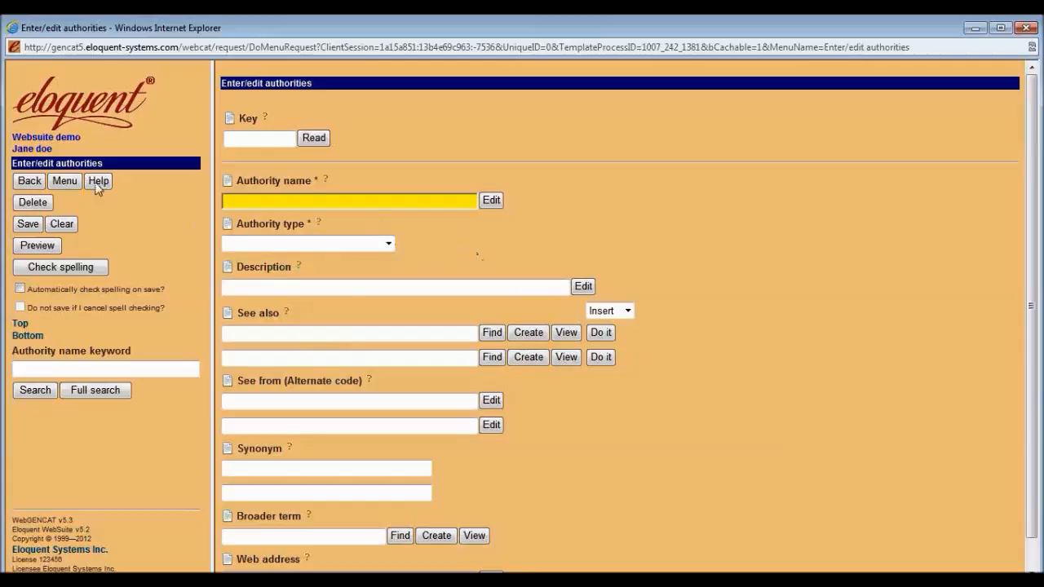
{"action": "left_click", "coordinate": [30, 181]}
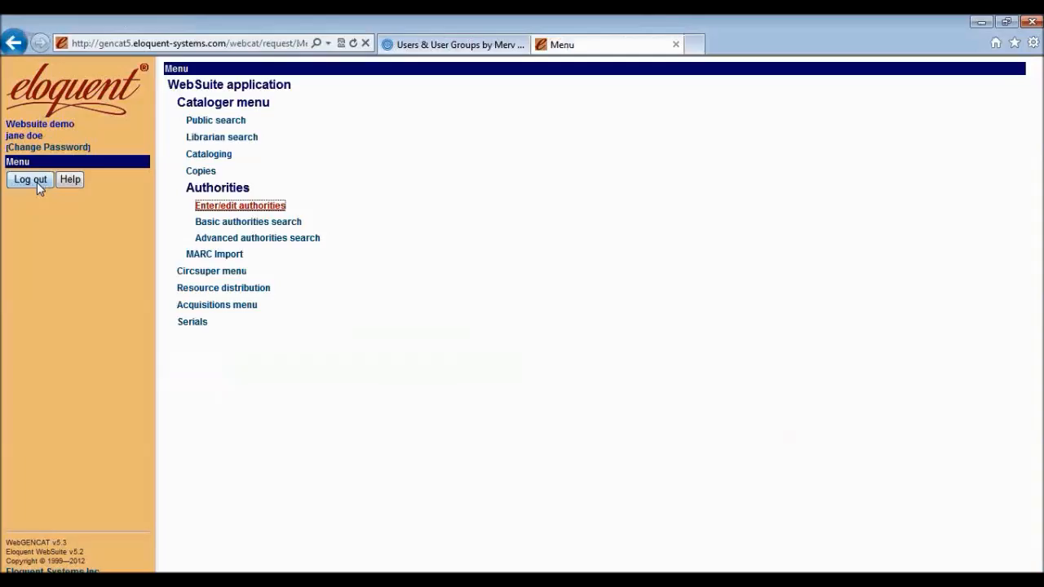
Open Search for people via Circsuper > Circdesk menu > People and organizations.
{"action": "left_click", "coordinate": [205, 273]}
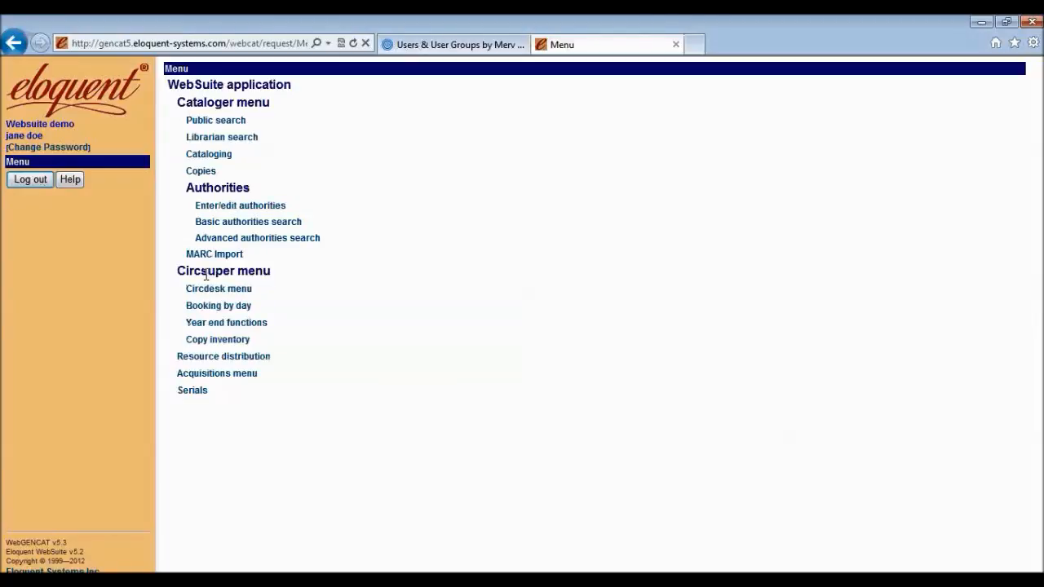
{"action": "left_click", "coordinate": [199, 291]}
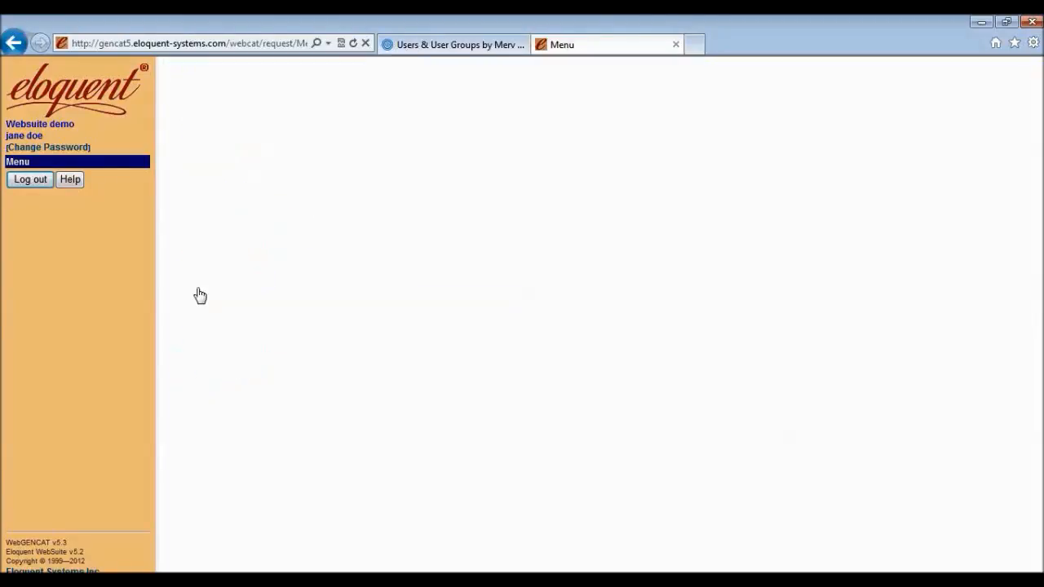
{"action": "left_click", "coordinate": [204, 373]}
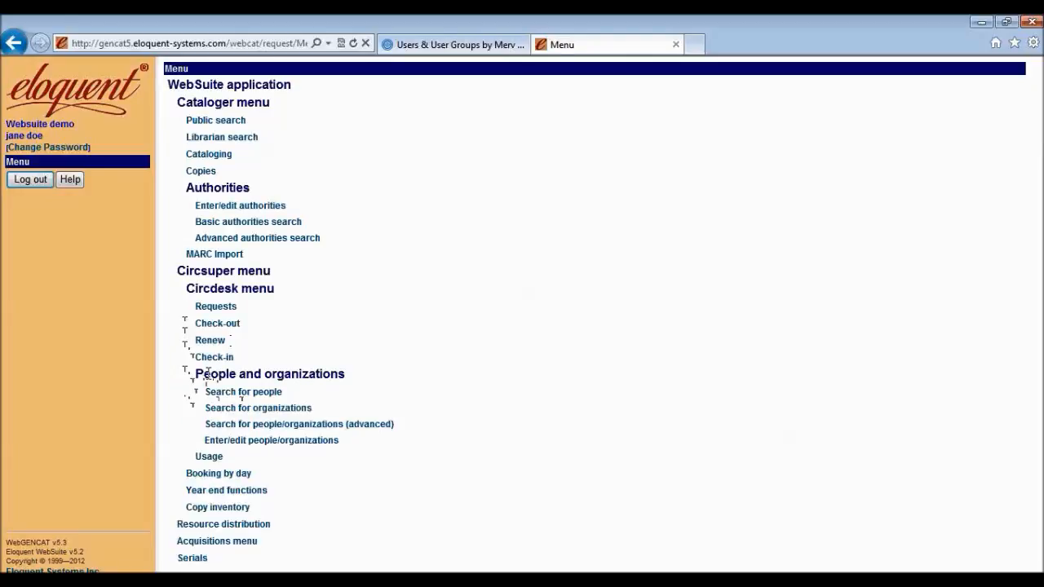
{"action": "left_click", "coordinate": [244, 392]}
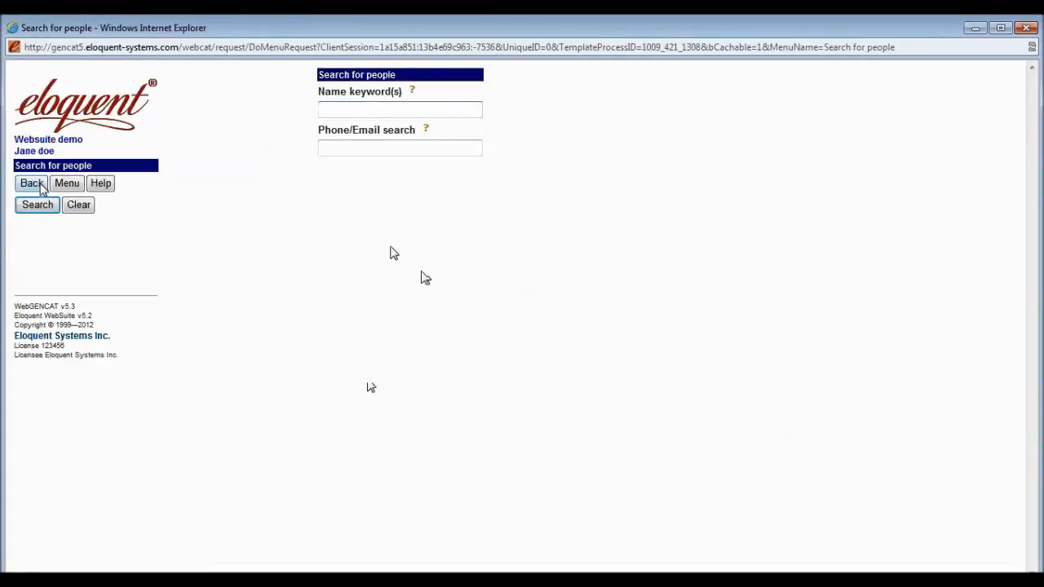
Switch from Search for people to the Enter/edit people/organizations form.
{"action": "left_click", "coordinate": [40, 184]}
{"action": "left_click", "coordinate": [229, 441]}
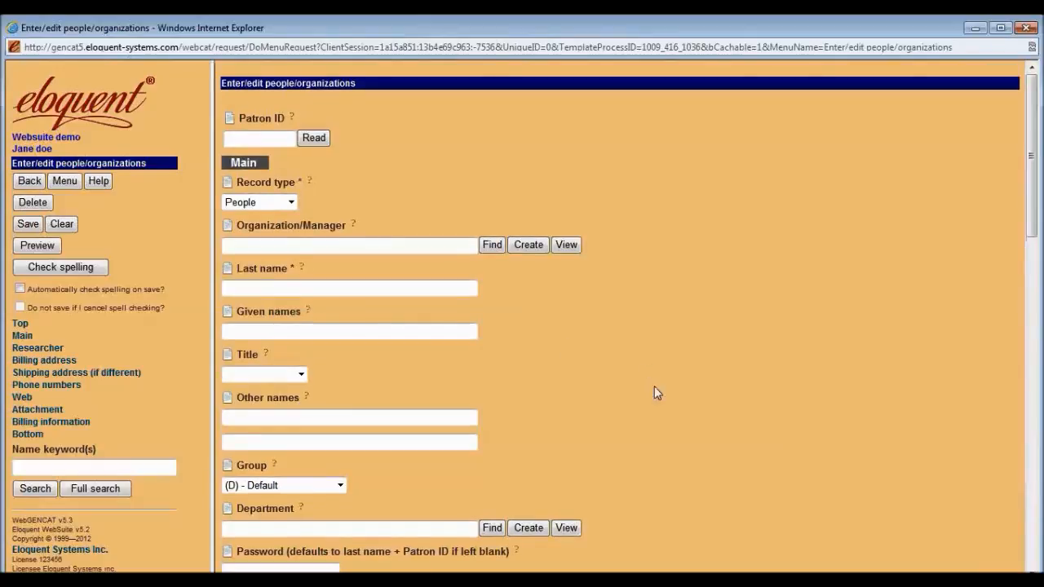
{"action": "scroll", "coordinate": [718, 413], "scroll_direction": "down", "scroll_amount": 5}
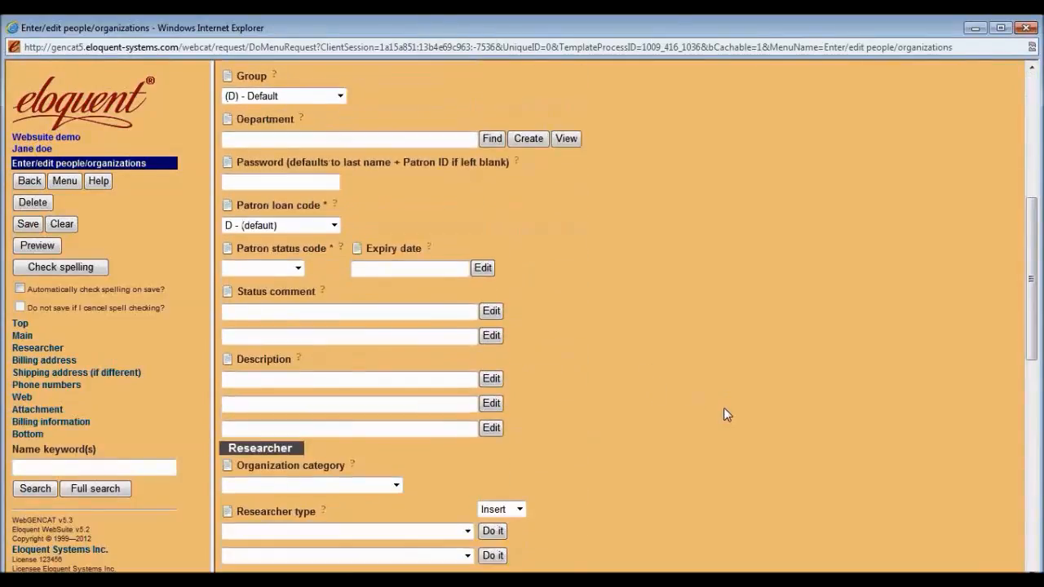
{"action": "scroll", "coordinate": [726, 414], "scroll_direction": "up", "scroll_amount": 5}
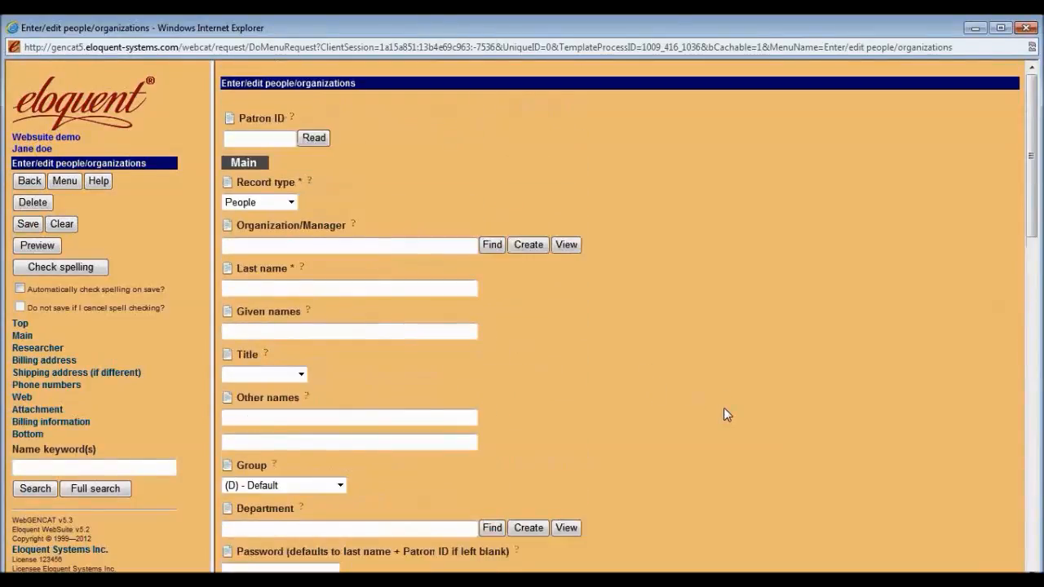
Run a Name keyword(s) search on the patron's surname and load the single match.
{"action": "left_click", "coordinate": [105, 468]}
{"action": "type", "text": "robinson"}
{"action": "left_click", "coordinate": [40, 489]}
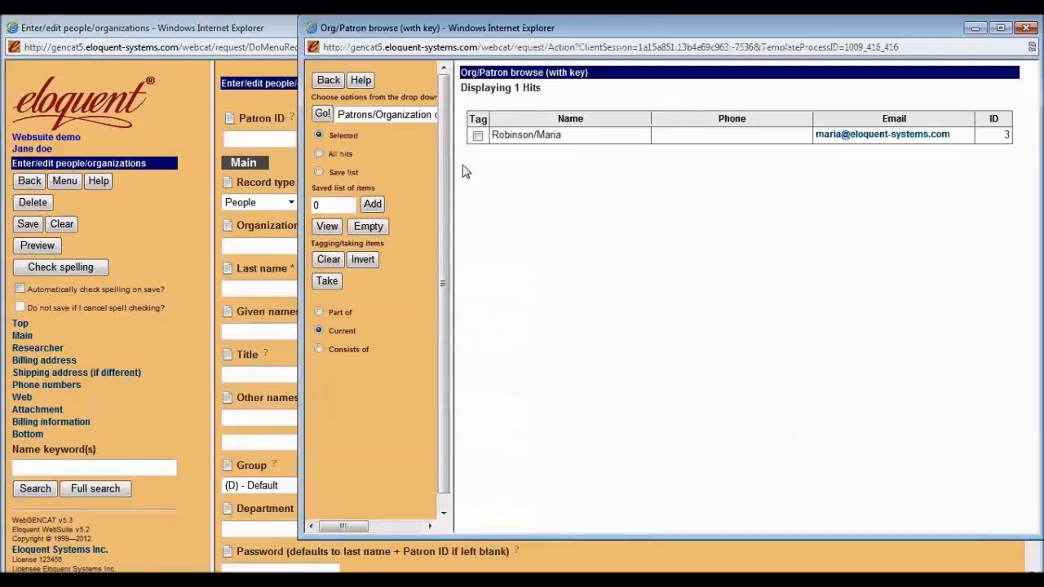
{"action": "left_click", "coordinate": [478, 137]}
{"action": "left_click", "coordinate": [326, 285]}
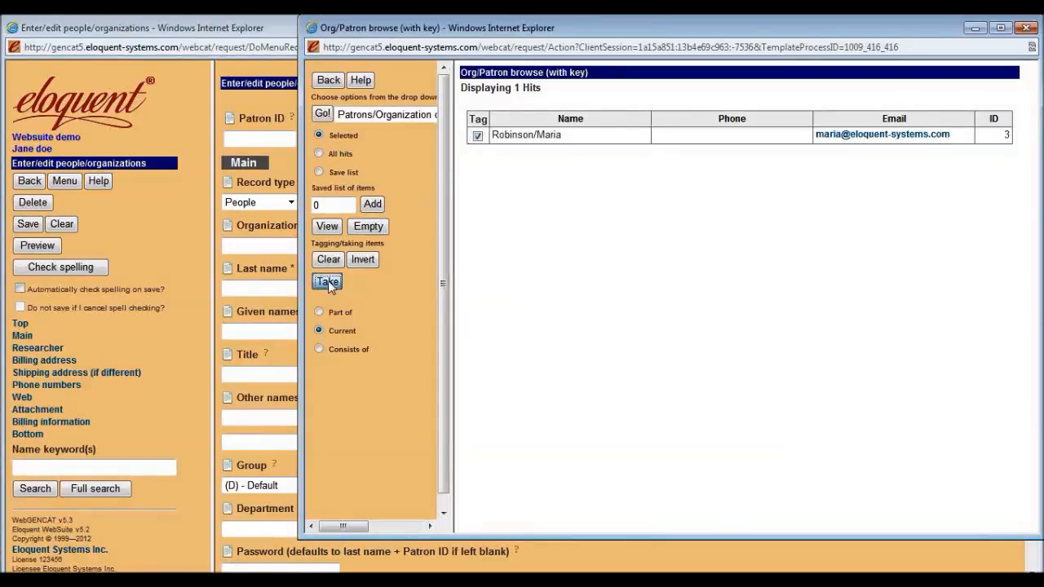
Review record type People, loan code and A - Active status, then scroll through the record.
{"action": "left_click", "coordinate": [293, 201]}
{"action": "left_click", "coordinate": [333, 197]}
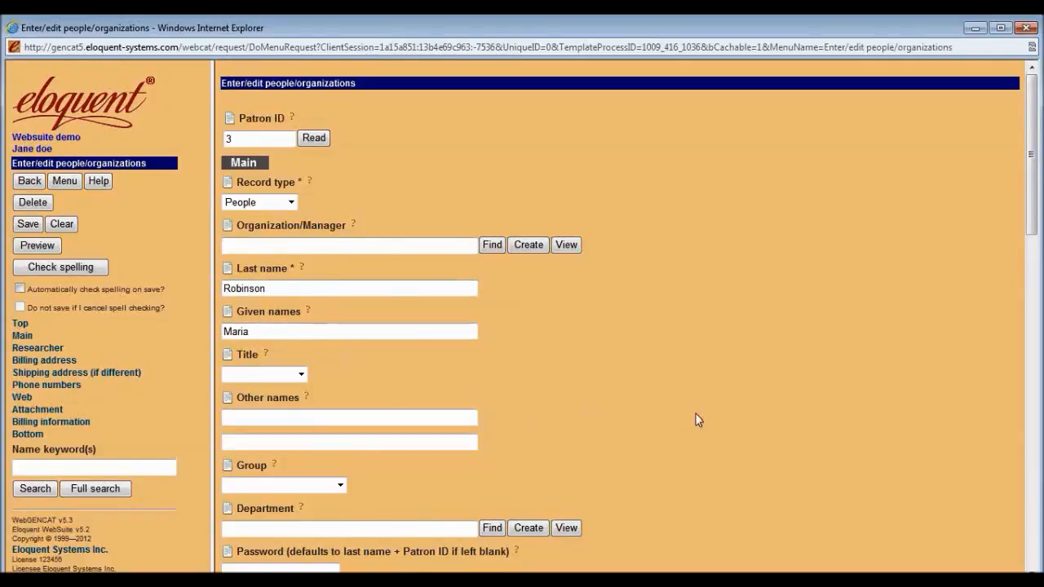
{"action": "scroll", "coordinate": [695, 419], "scroll_direction": "down", "scroll_amount": 6}
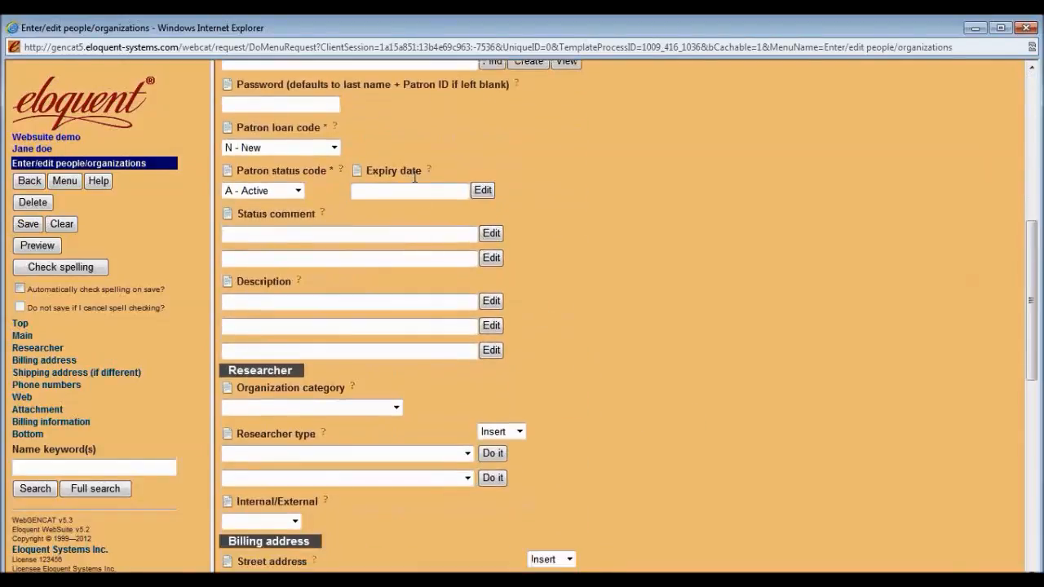
{"action": "left_click", "coordinate": [333, 147]}
{"action": "left_click", "coordinate": [435, 144]}
{"action": "left_click", "coordinate": [297, 190]}
{"action": "left_click", "coordinate": [586, 232]}
{"action": "left_click", "coordinate": [453, 235]}
{"action": "scroll", "coordinate": [661, 420], "scroll_direction": "down", "scroll_amount": 1}
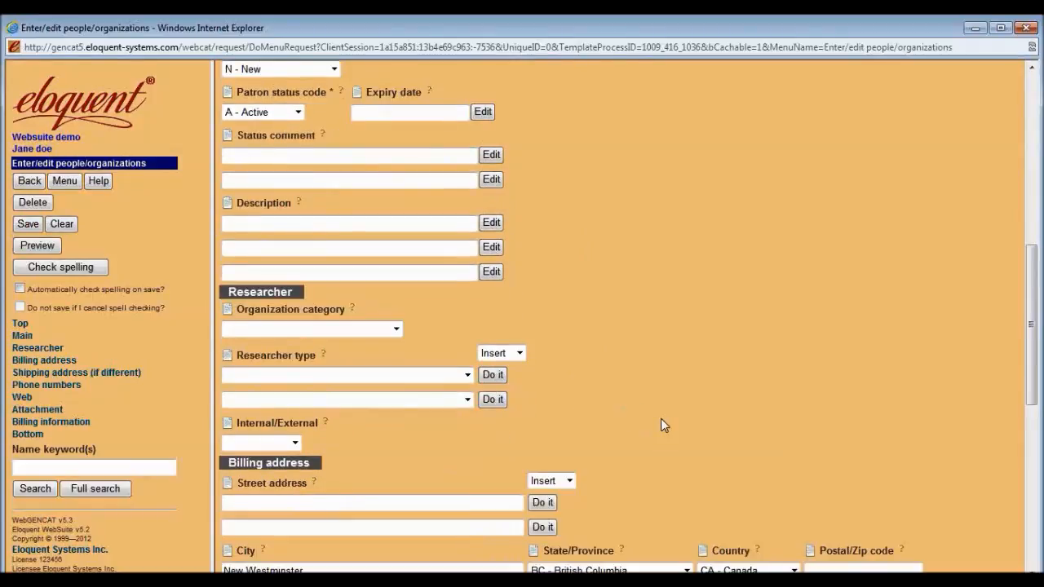
{"action": "scroll", "coordinate": [661, 421], "scroll_direction": "down", "scroll_amount": 4}
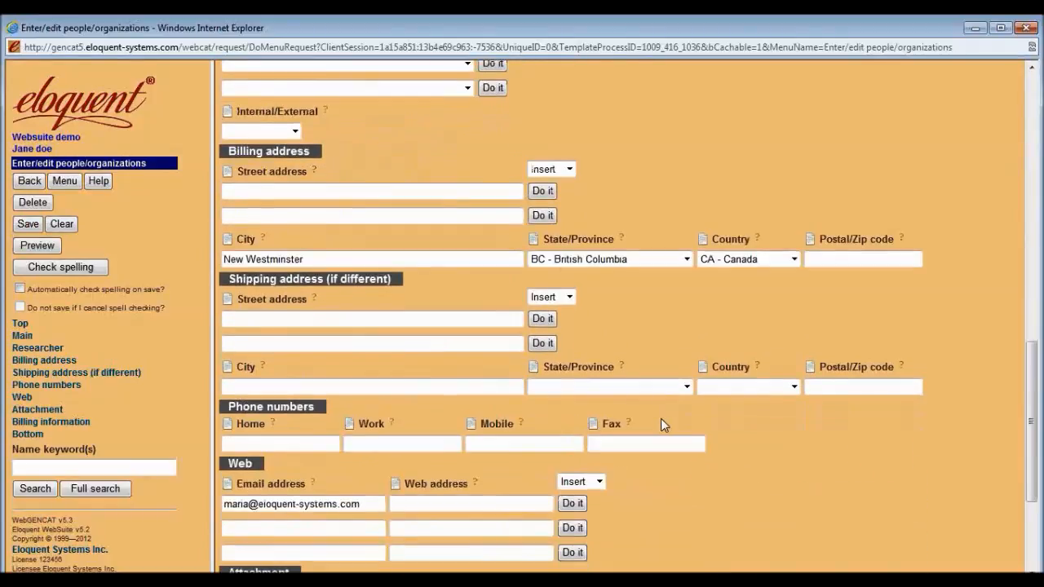
{"action": "scroll", "coordinate": [660, 421], "scroll_direction": "down", "scroll_amount": 1}
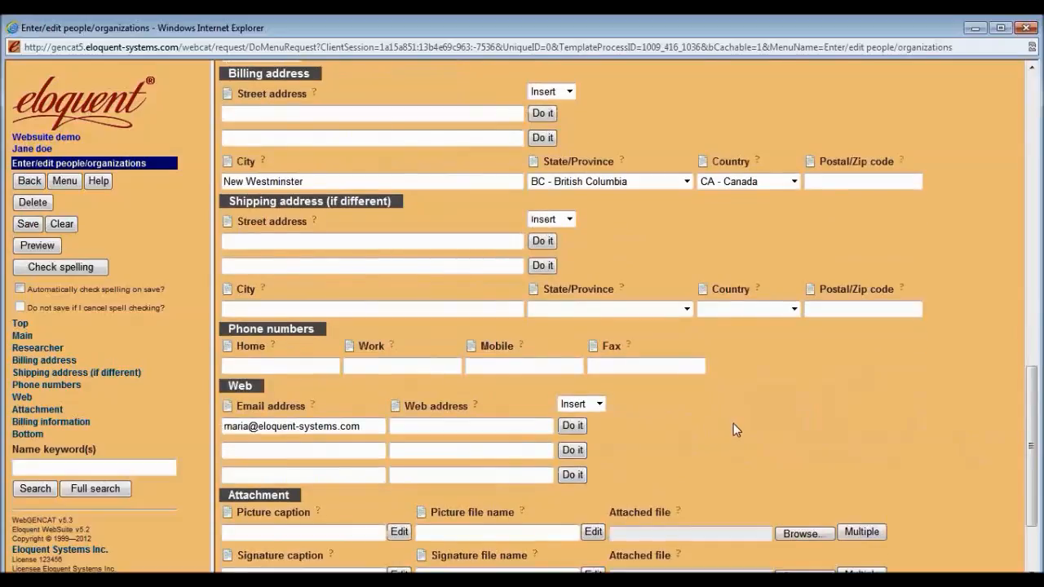
{"action": "scroll", "coordinate": [733, 424], "scroll_direction": "down", "scroll_amount": 2}
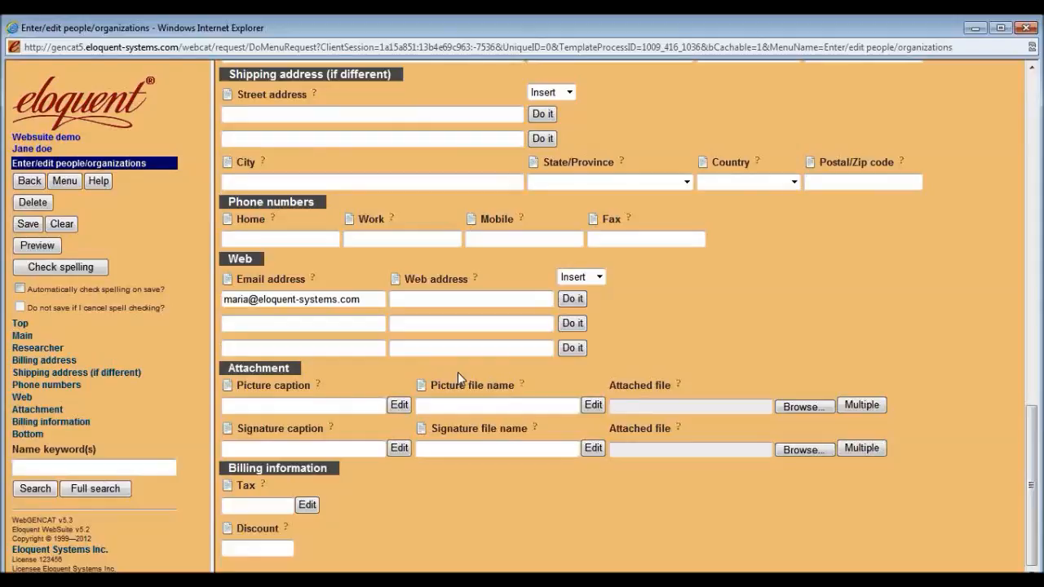
{"action": "scroll", "coordinate": [723, 319], "scroll_direction": "up", "scroll_amount": 7}
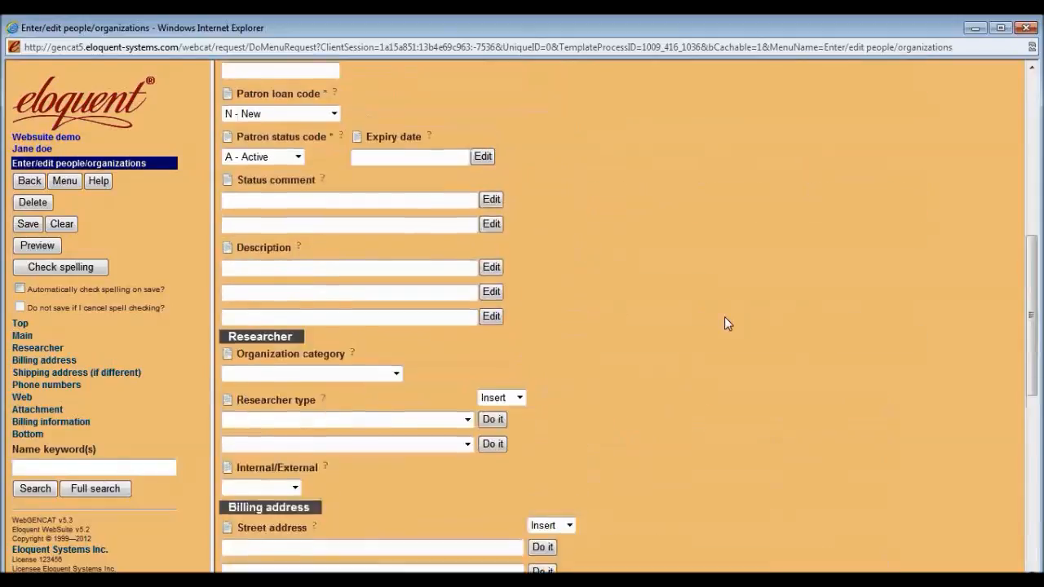
{"action": "scroll", "coordinate": [724, 318], "scroll_direction": "up", "scroll_amount": 6}
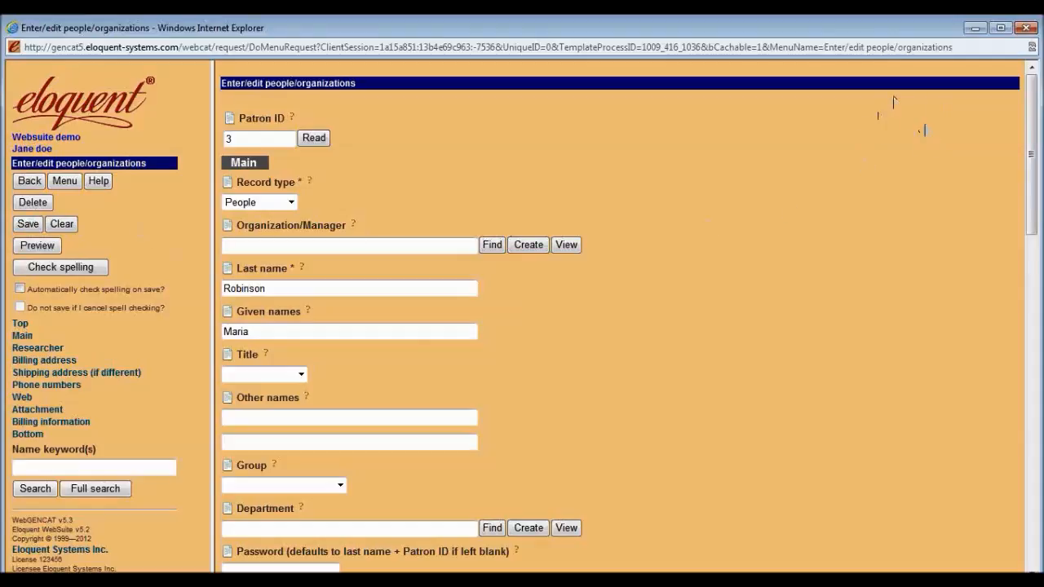
Log out and log back in as the 'sr archivist' staff user.
{"action": "left_click", "coordinate": [37, 181]}
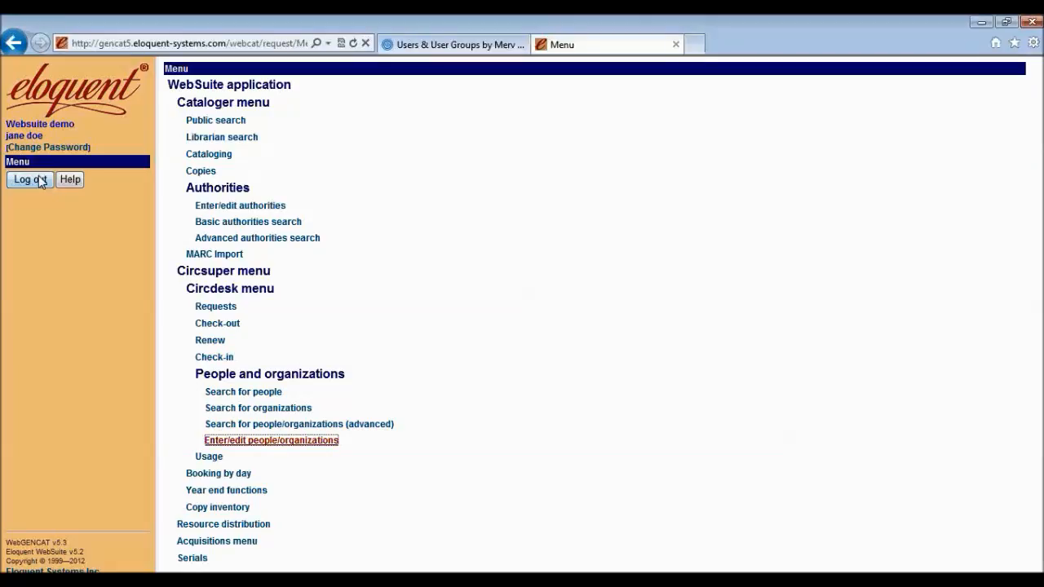
{"action": "left_click", "coordinate": [41, 181]}
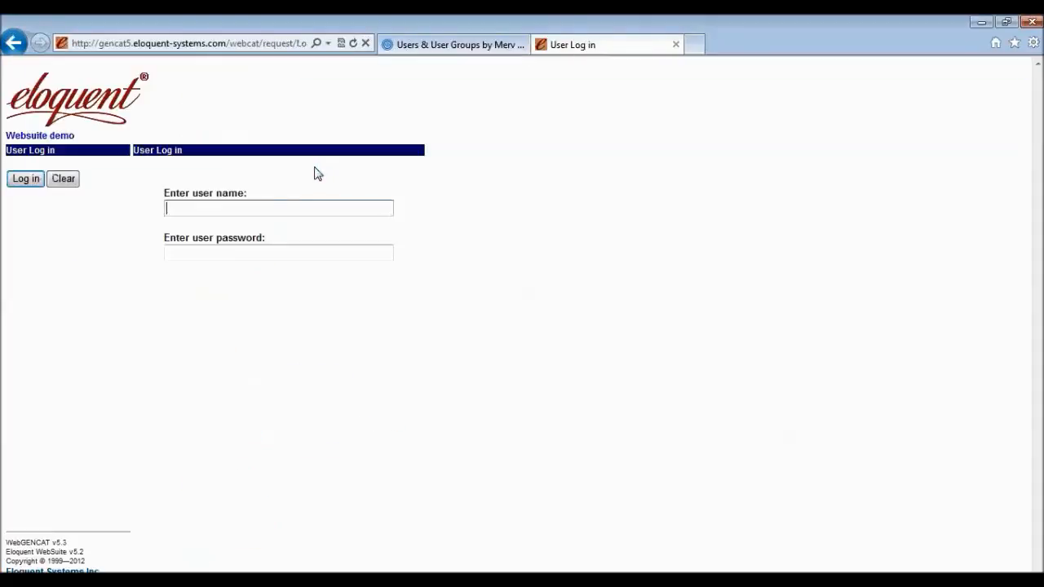
{"action": "type", "text": "sr archivist"}
{"action": "key", "text": "Tab"}
{"action": "type", "text": "****"}
{"action": "key", "text": "Return"}
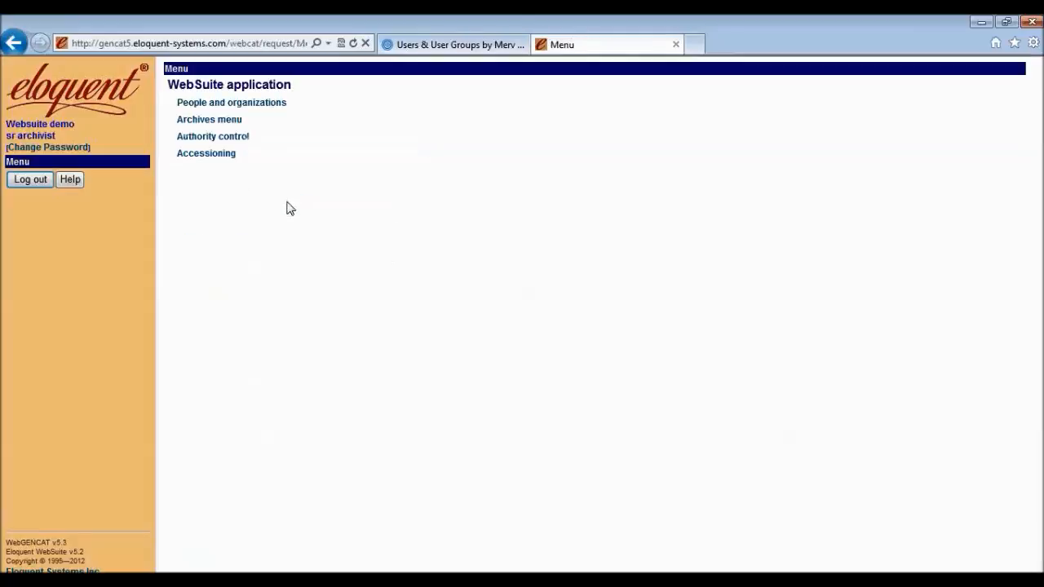
Open a blank Enter/edit people/organizations form via People and organizations > Archives menu > Researcher.
{"action": "left_click", "coordinate": [263, 106]}
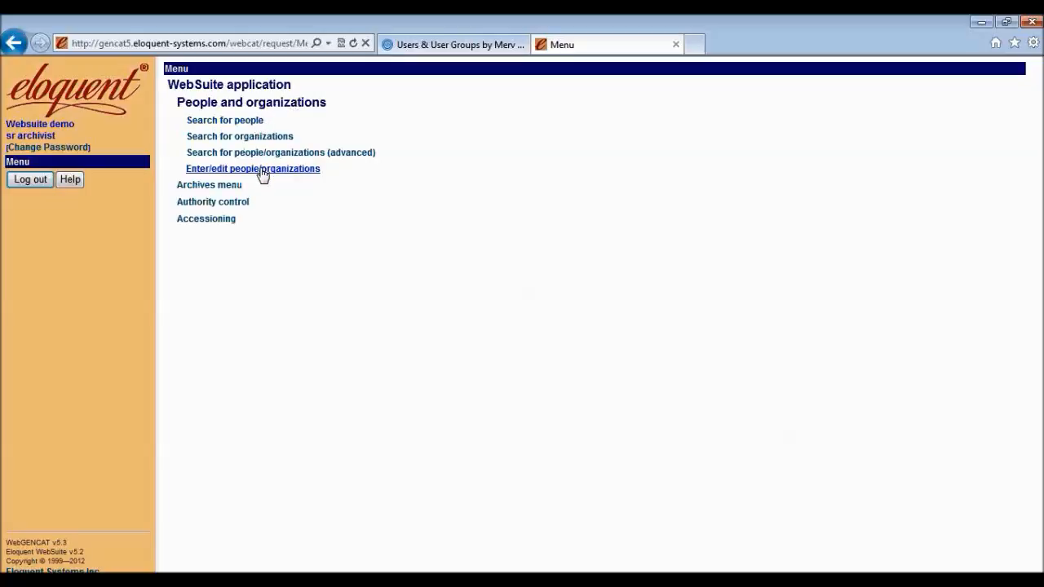
{"action": "left_click", "coordinate": [220, 185]}
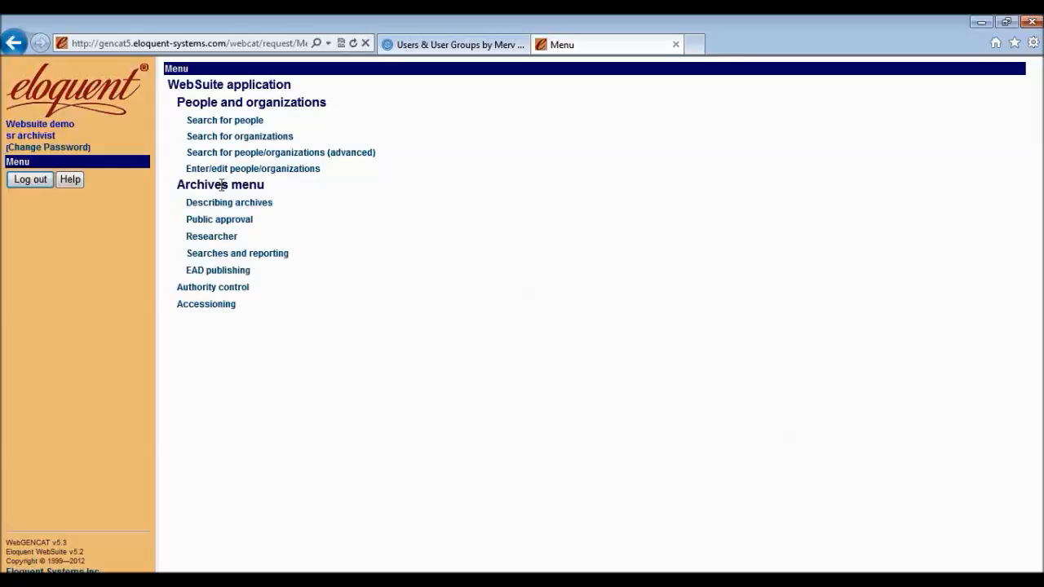
{"action": "left_click", "coordinate": [224, 240]}
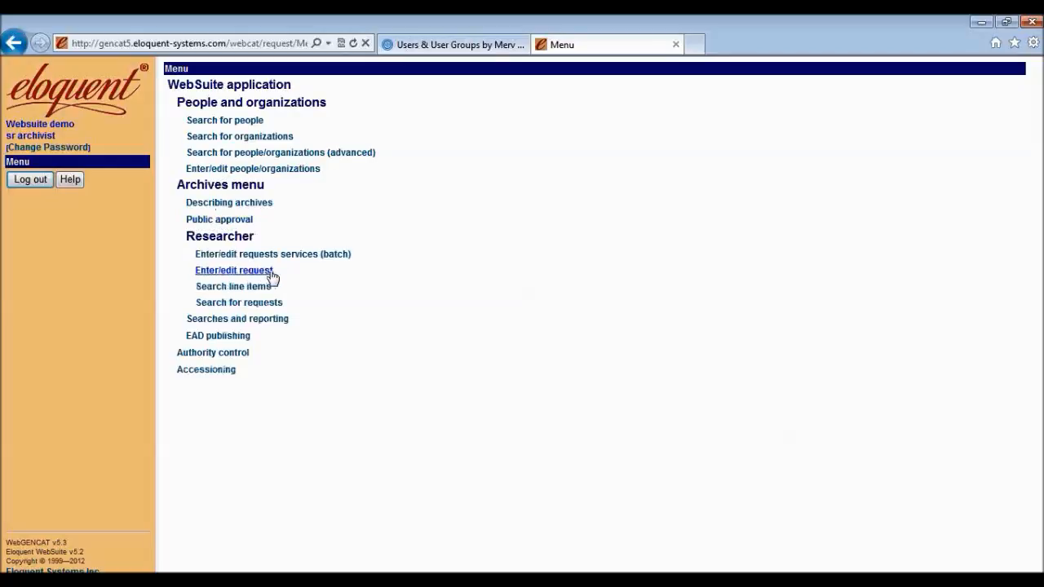
{"action": "left_click", "coordinate": [296, 173]}
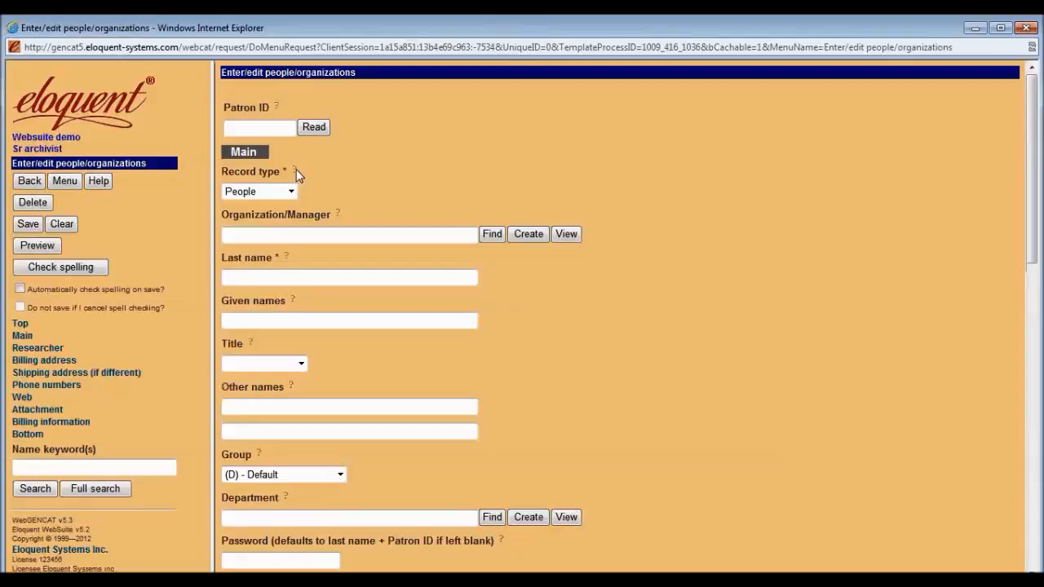
Search by the patron's surname keyword and load the matching record into the form.
{"action": "left_click", "coordinate": [121, 463]}
{"action": "type", "text": "robinson"}
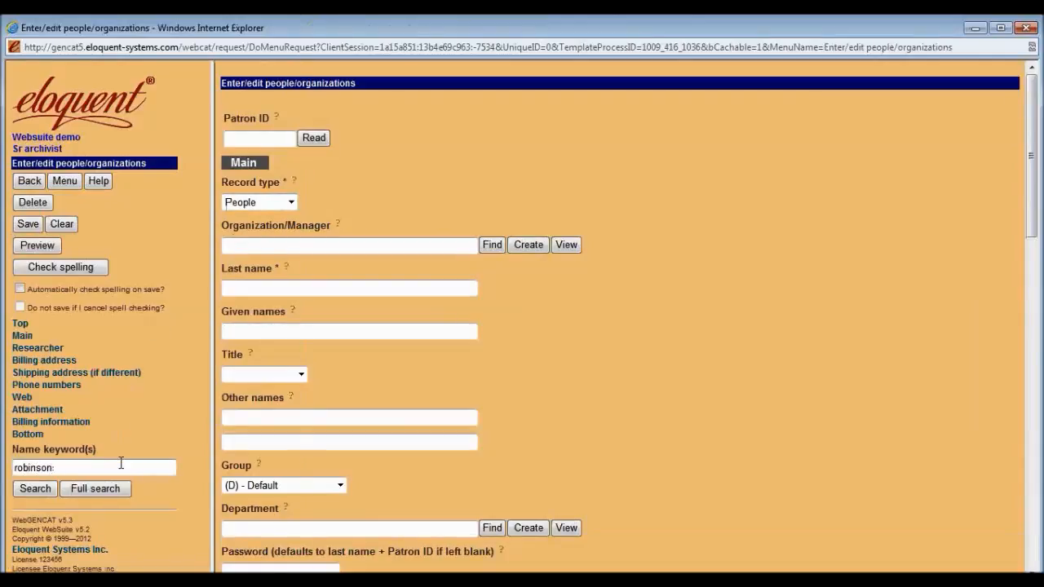
{"action": "key", "text": "Return"}
{"action": "left_click", "coordinate": [477, 136]}
{"action": "left_click", "coordinate": [326, 280]}
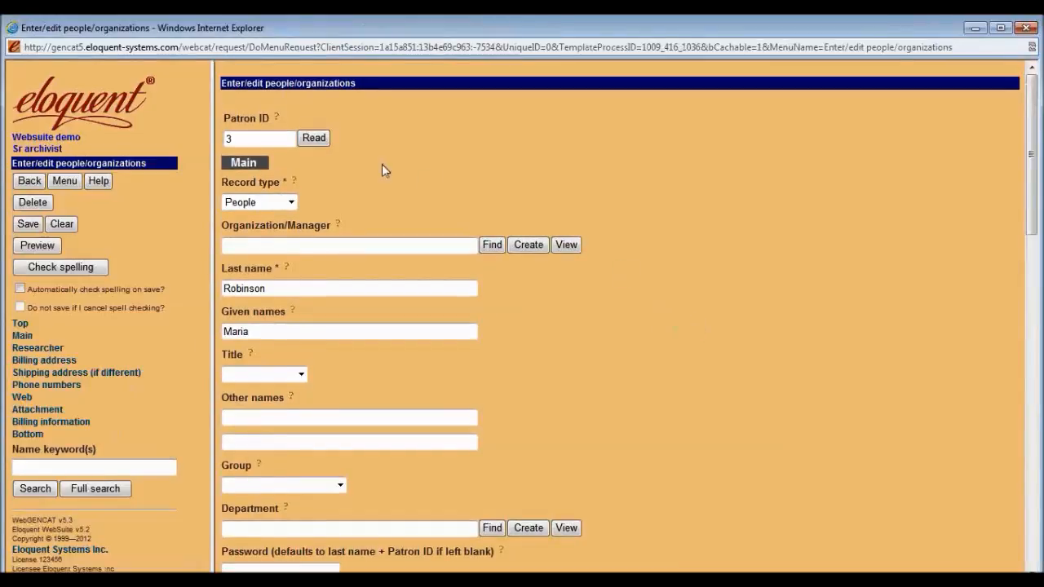
Select the patron ID value and scroll down through the loaded record.
{"action": "double_click", "coordinate": [238, 142]}
{"action": "left_click", "coordinate": [257, 138]}
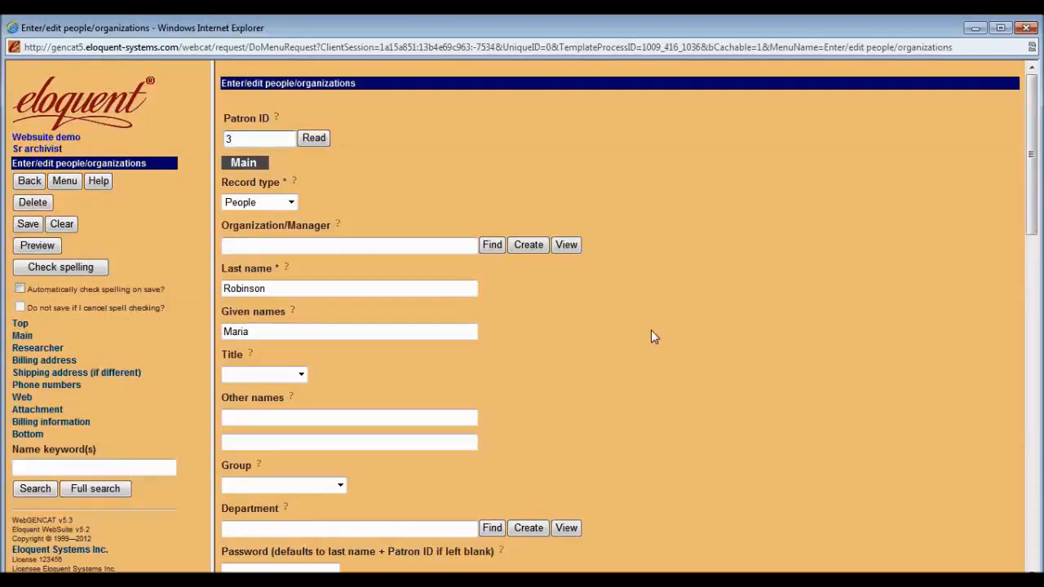
{"action": "scroll", "coordinate": [667, 388], "scroll_direction": "down", "scroll_amount": 4}
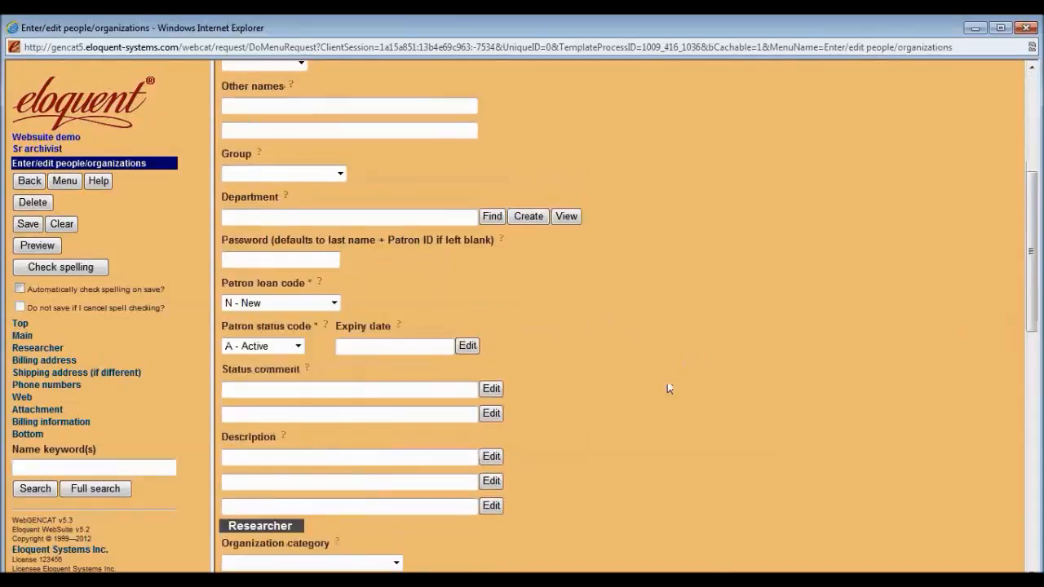
{"action": "scroll", "coordinate": [667, 388], "scroll_direction": "down", "scroll_amount": 6}
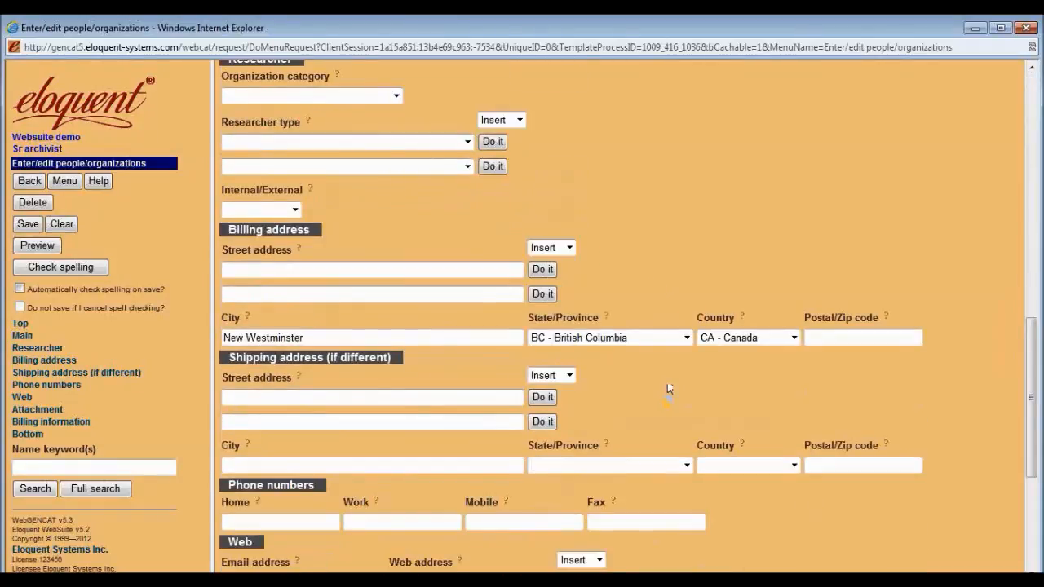
{"action": "scroll", "coordinate": [667, 388], "scroll_direction": "down", "scroll_amount": 4}
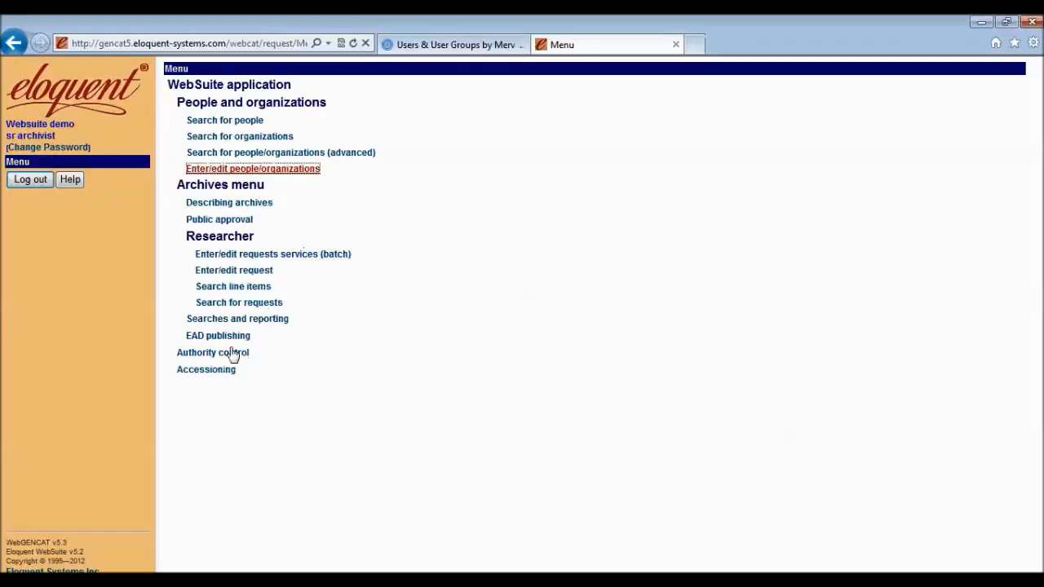
Open Search archives (public) from Searches and reporting and bring up the Member Login form.
{"action": "left_click", "coordinate": [236, 320]}
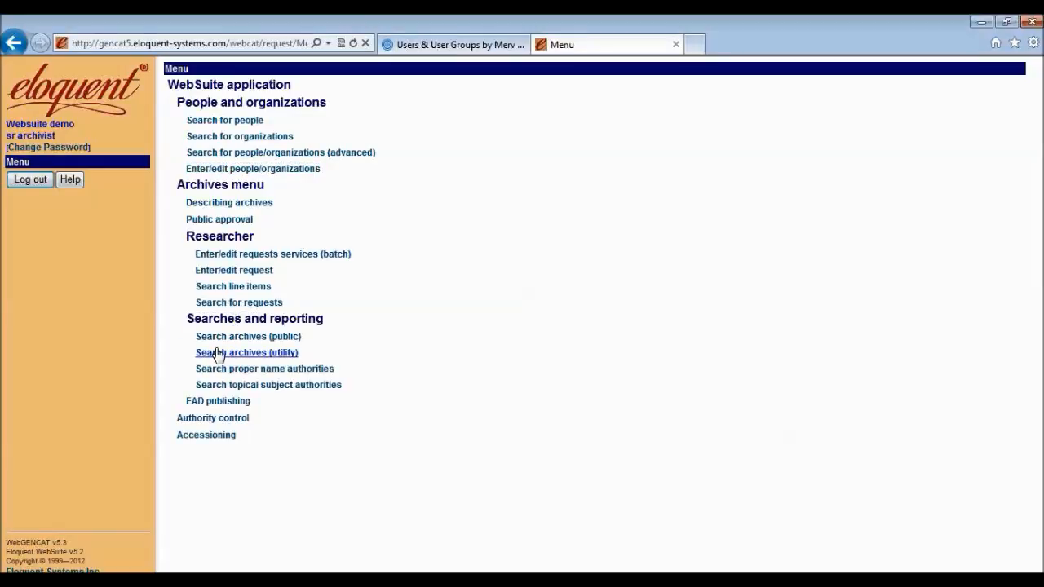
{"action": "left_click", "coordinate": [221, 335]}
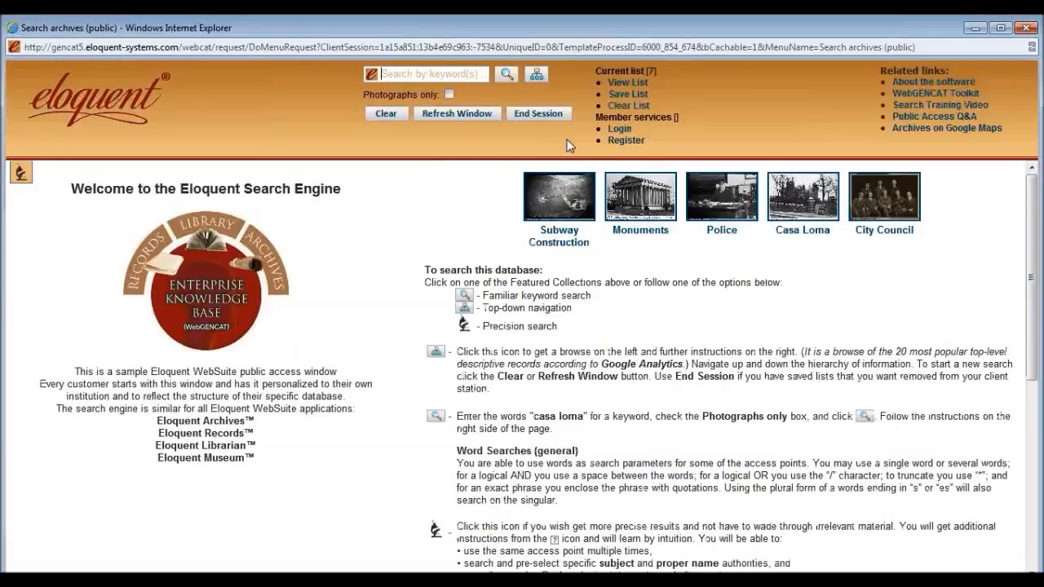
{"action": "left_click", "coordinate": [618, 130]}
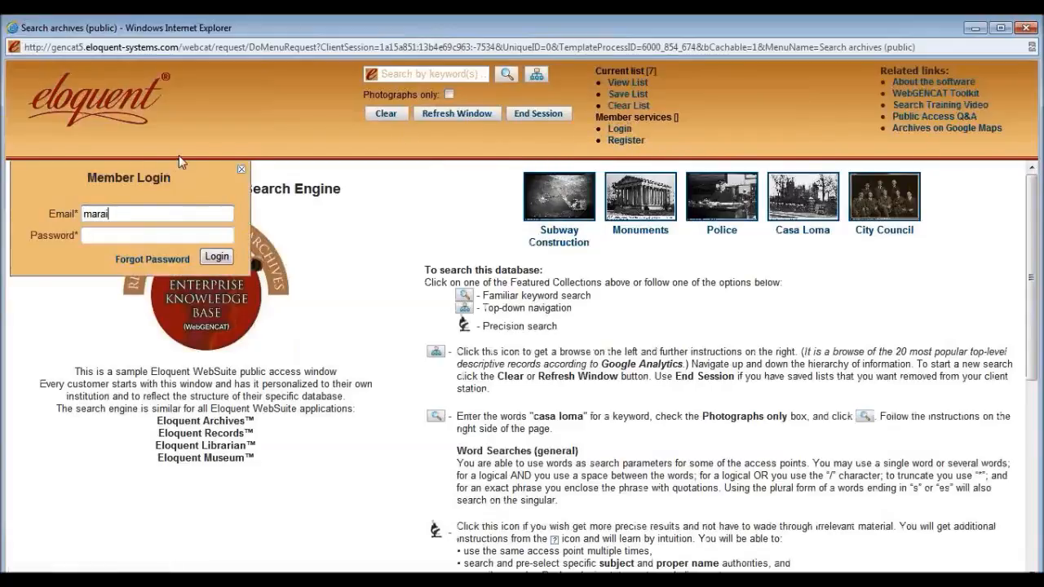
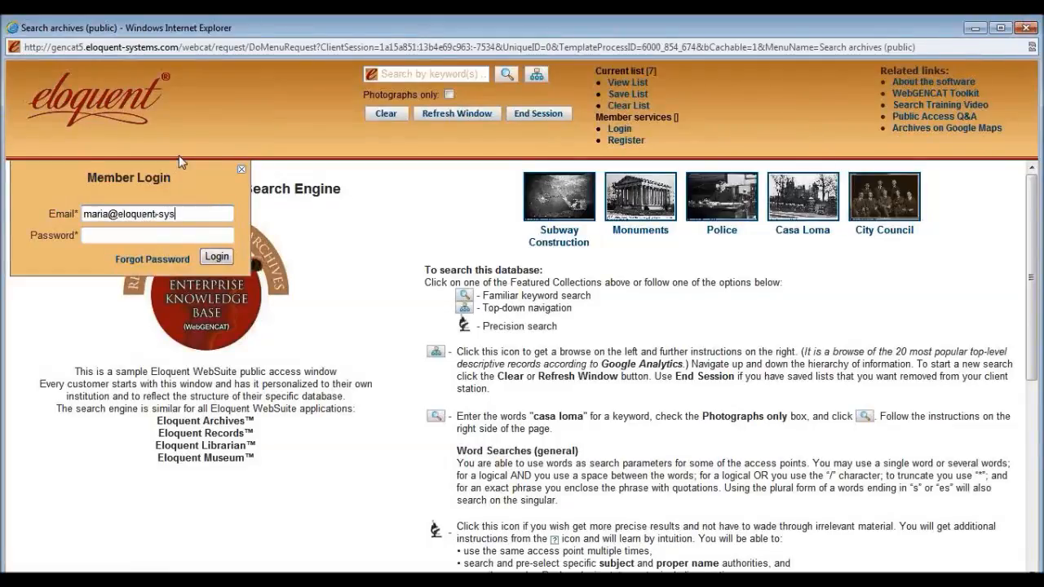
Enter the member's e-mail address, correcting typos, and type the member's password.
{"action": "key", "text": "Tab"}
{"action": "type", "text": "***"}
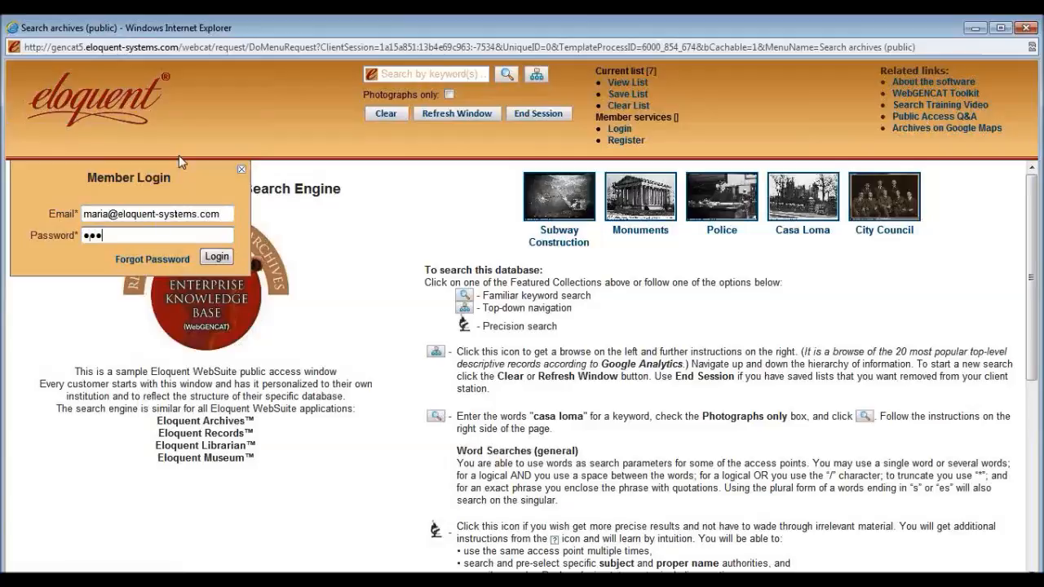
Log in as the member and open Edit member information.
{"action": "left_click", "coordinate": [216, 256]}
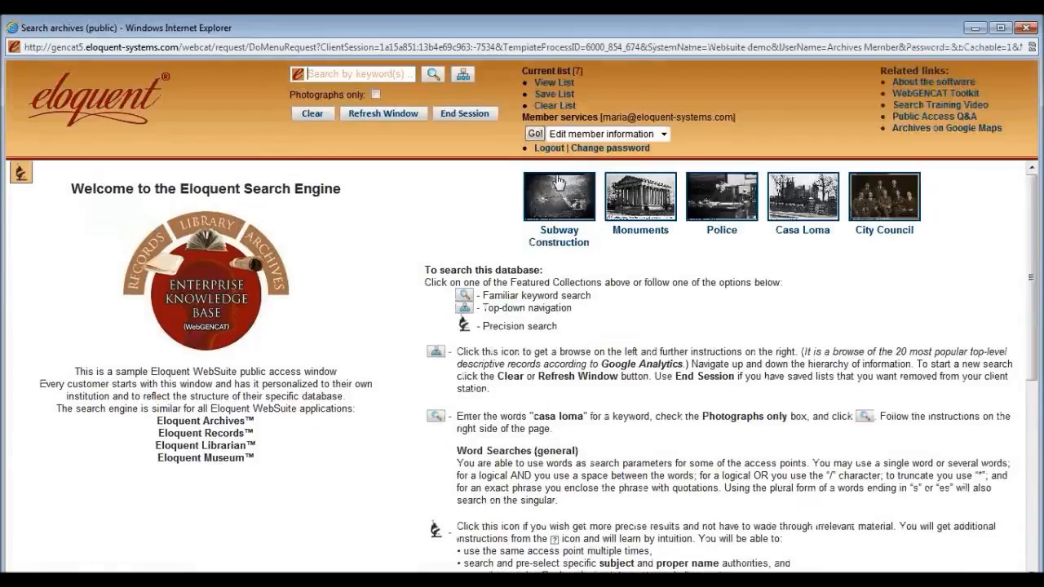
{"action": "left_click", "coordinate": [662, 133]}
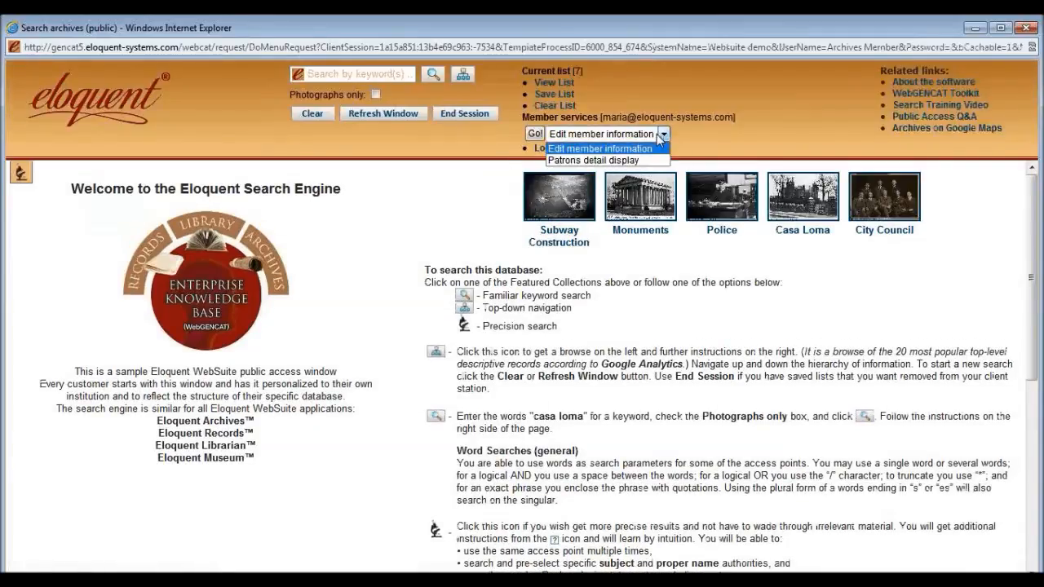
{"action": "left_click", "coordinate": [653, 149]}
{"action": "left_click", "coordinate": [536, 134]}
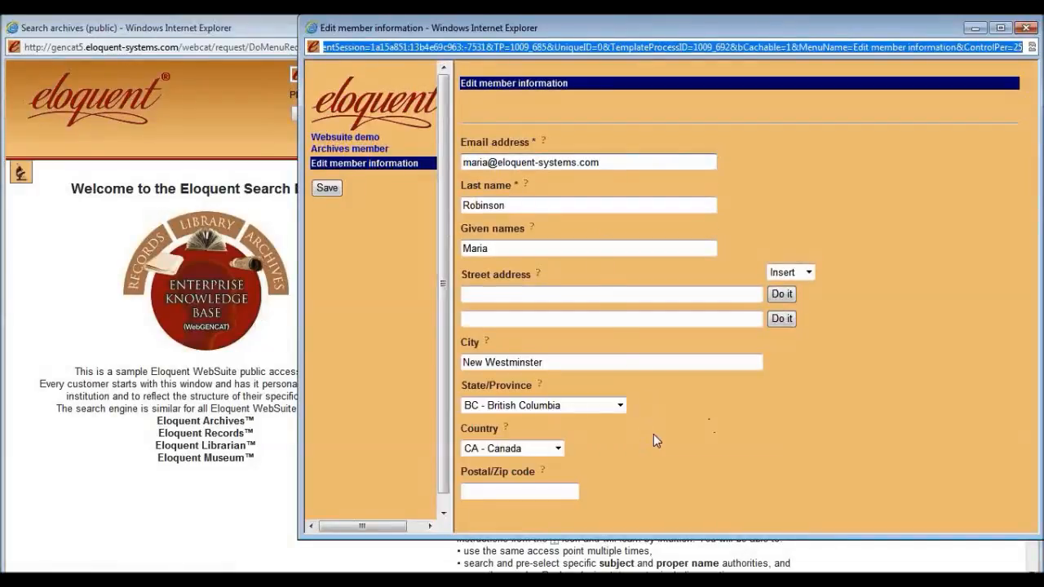
Click into the City field, save the member information, and reopen member services.
{"action": "left_click", "coordinate": [598, 365]}
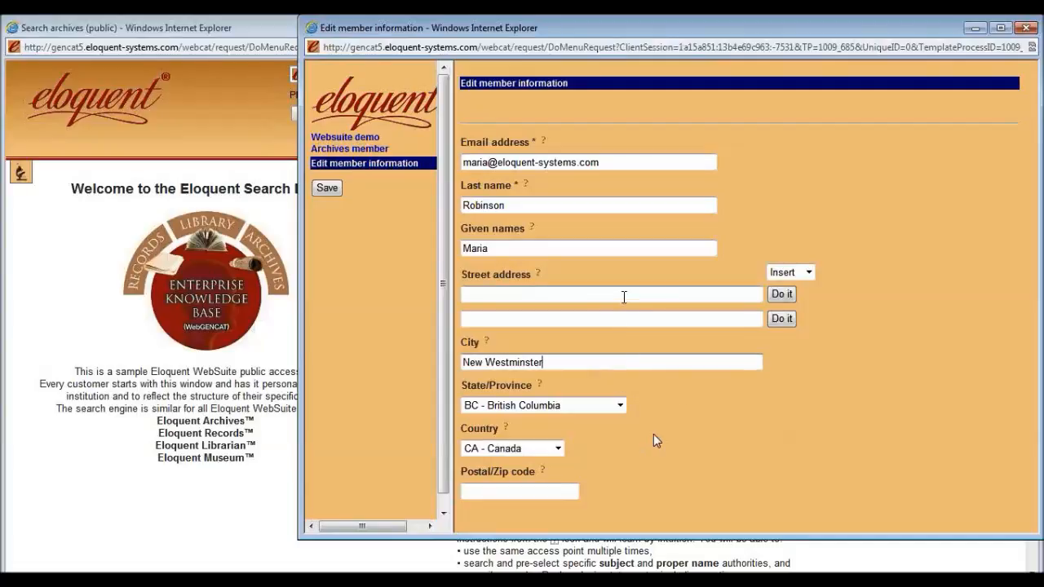
{"action": "left_click", "coordinate": [331, 194]}
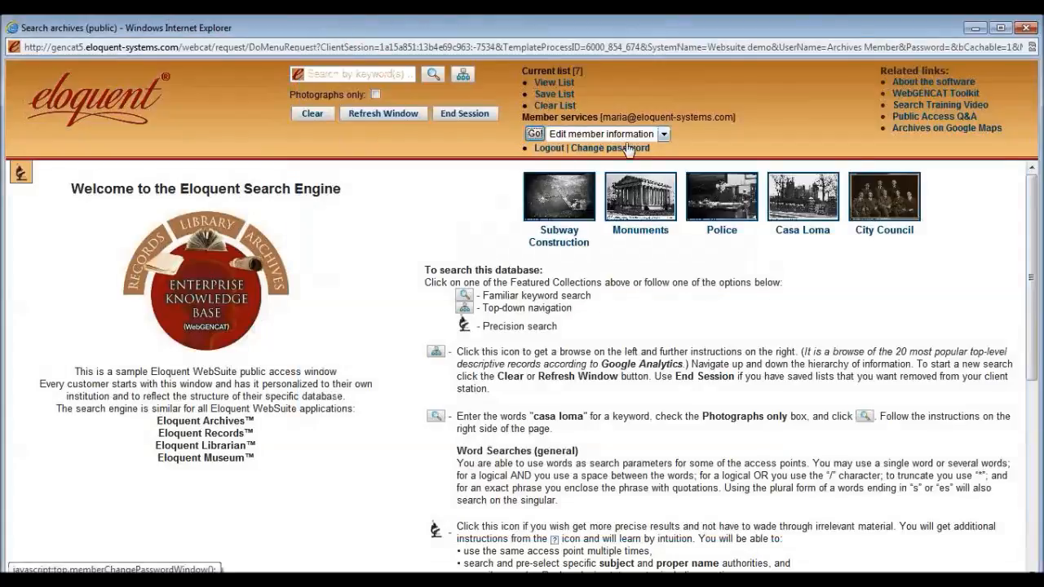
{"action": "left_click", "coordinate": [626, 134]}
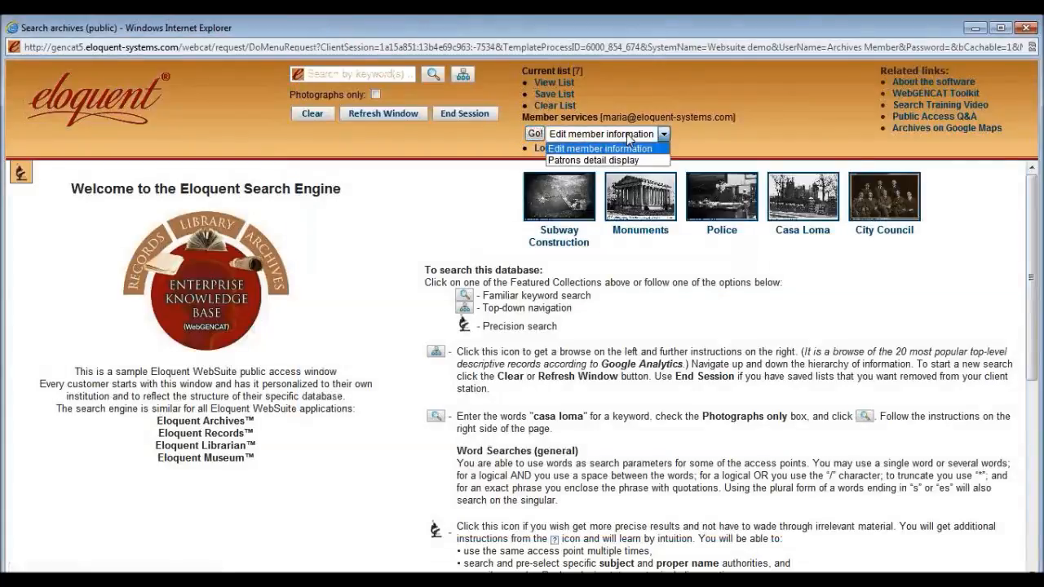
{"action": "left_click", "coordinate": [603, 160]}
{"action": "left_click", "coordinate": [534, 133]}
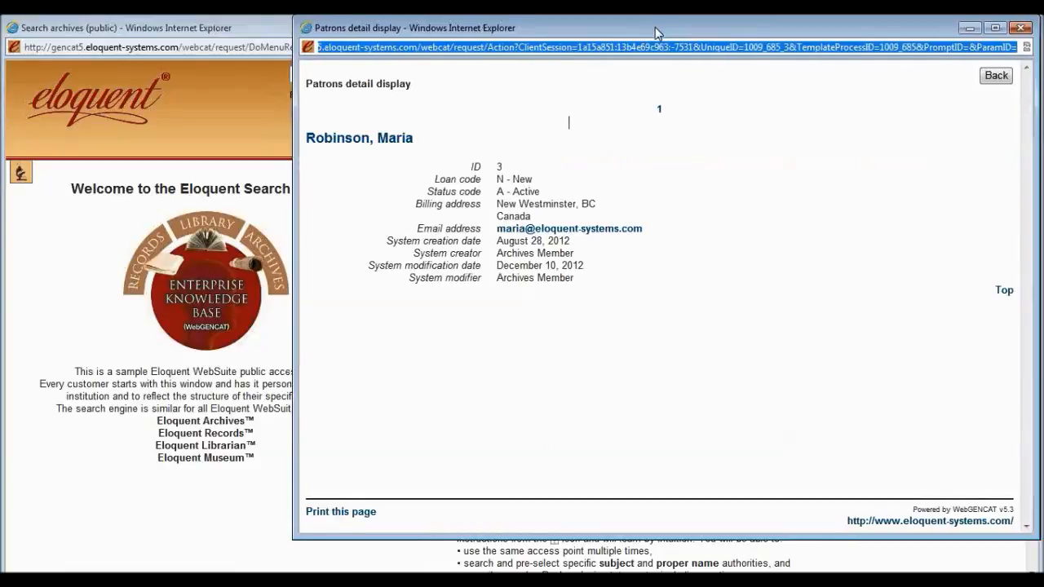
{"action": "left_click_drag", "start_coordinate": [656, 32], "coordinate": [544, 59]}
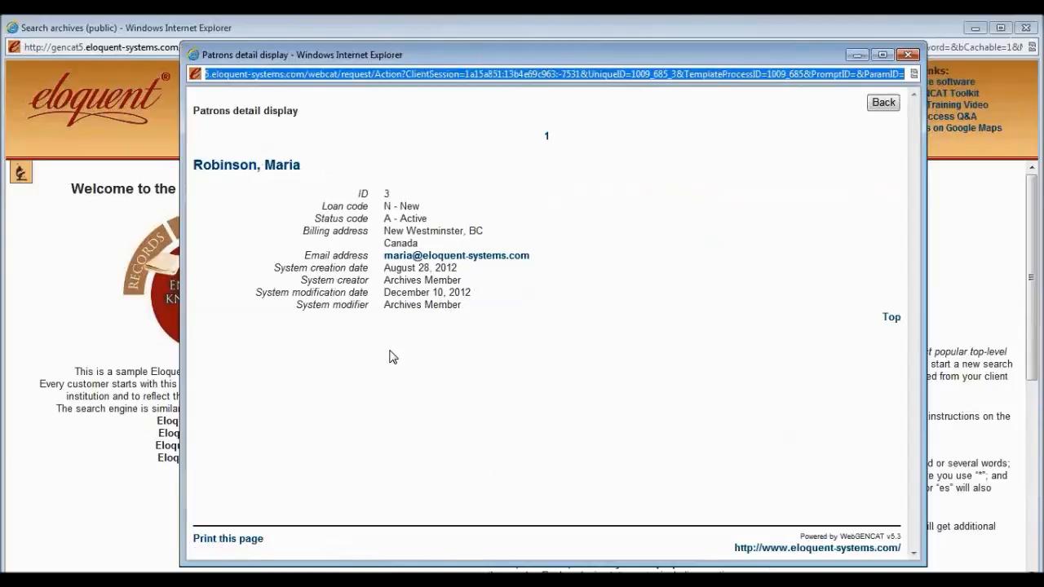
{"action": "left_click", "coordinate": [393, 206]}
{"action": "left_click_drag", "start_coordinate": [385, 207], "coordinate": [427, 218]}
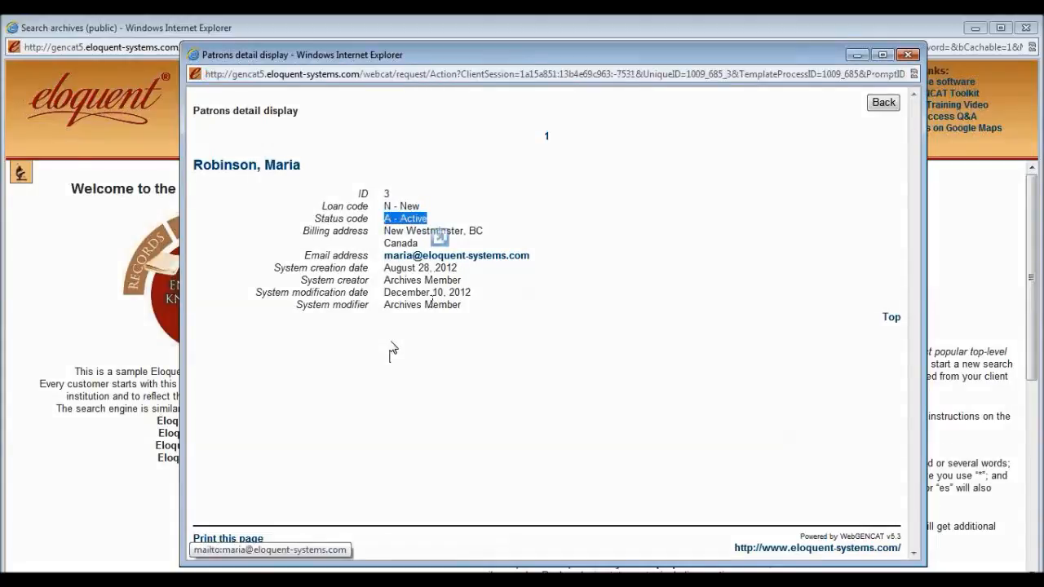
{"action": "left_click", "coordinate": [436, 298]}
{"action": "left_click", "coordinate": [882, 103]}
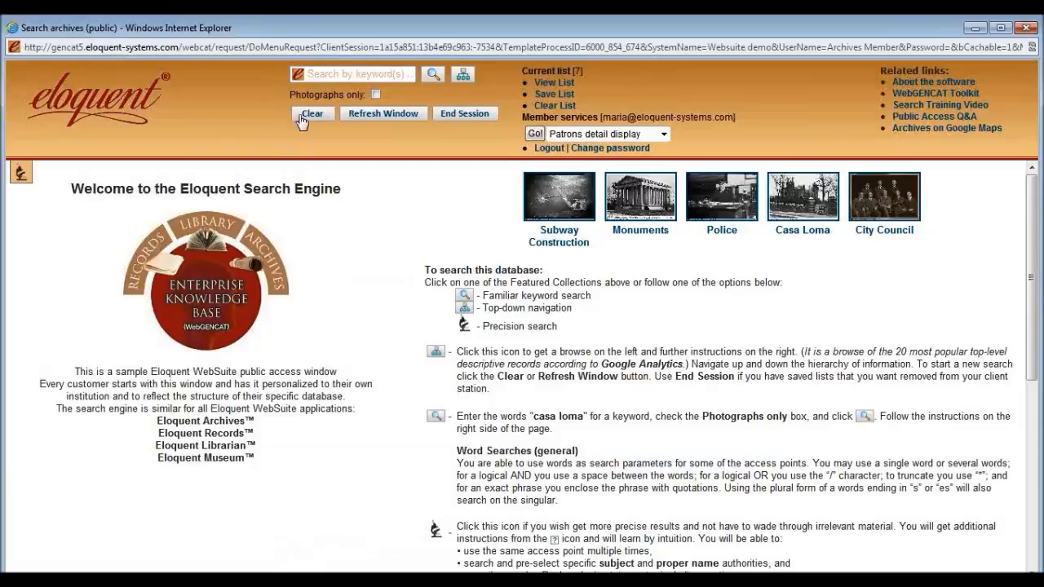
Log the member out, close the public archives search window, and return to the Users & User Groups Prezi.
{"action": "left_click", "coordinate": [583, 135]}
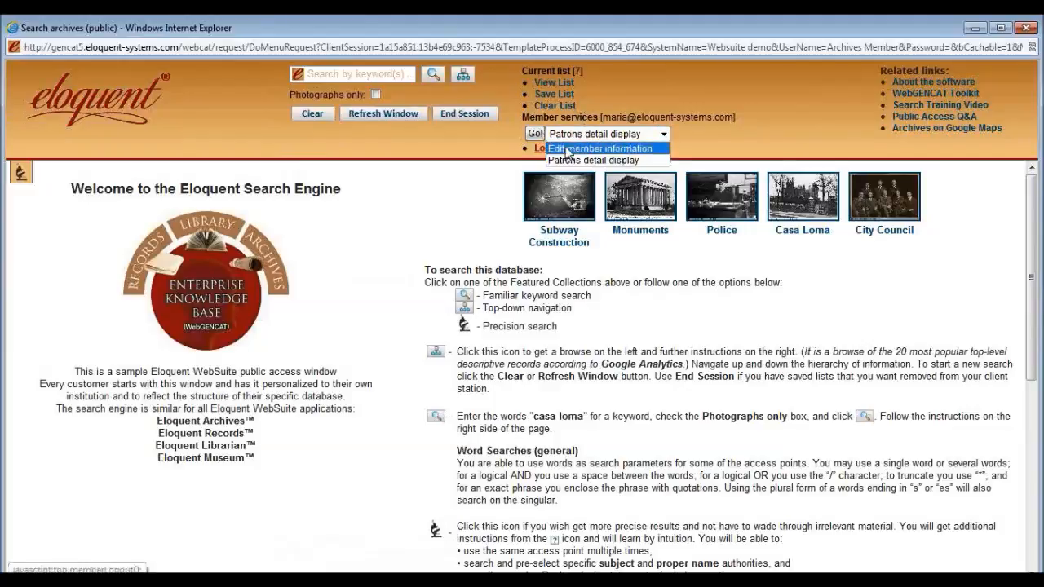
{"action": "left_click", "coordinate": [572, 120]}
{"action": "left_click", "coordinate": [558, 150]}
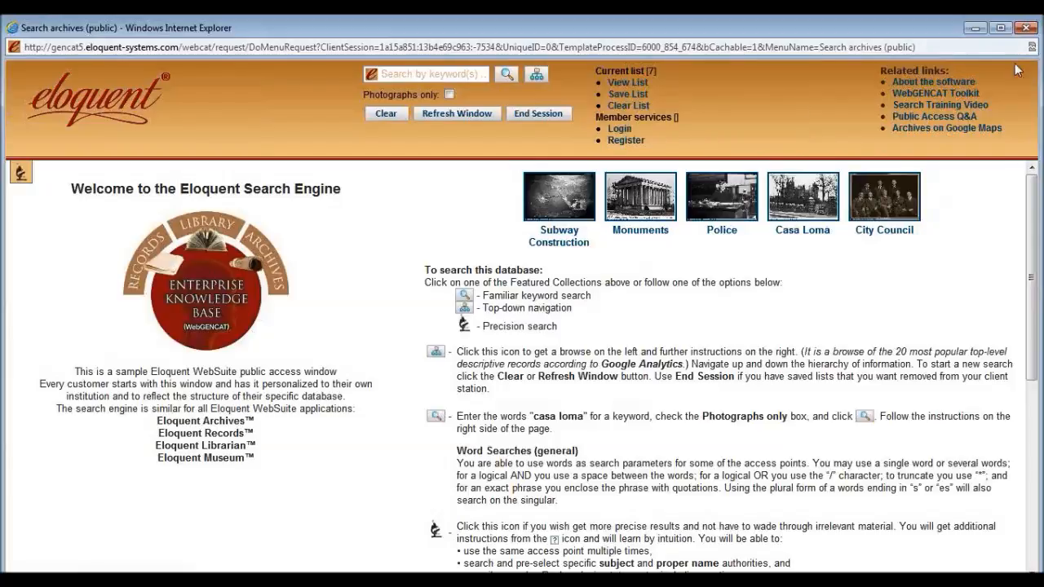
{"action": "left_click", "coordinate": [1025, 28]}
{"action": "left_click", "coordinate": [454, 45]}
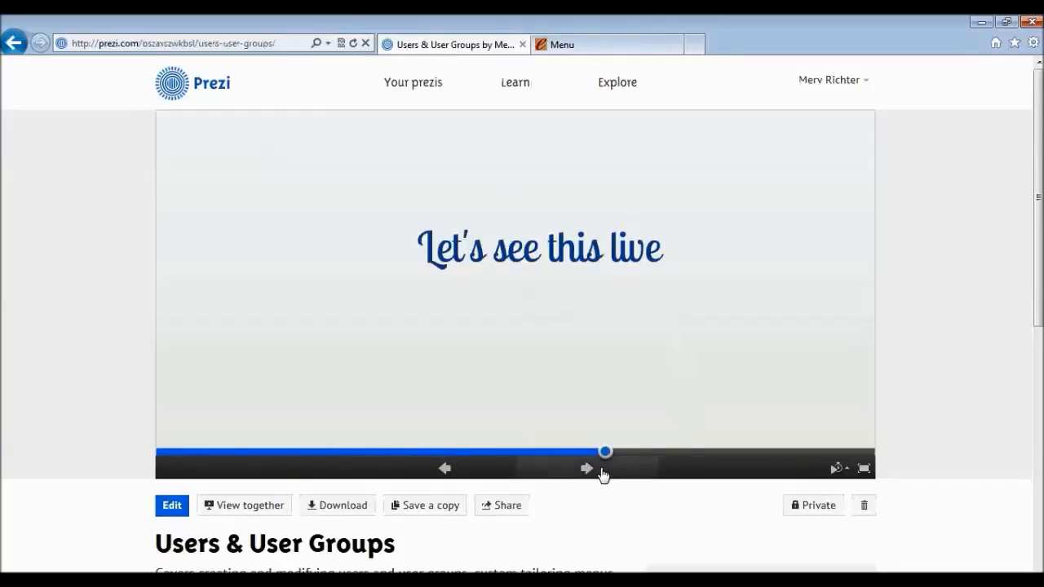
Play the Prezi full screen and advance through Let's review and Define Groups / Define Users to Administrator functions.
{"action": "left_click", "coordinate": [862, 469]}
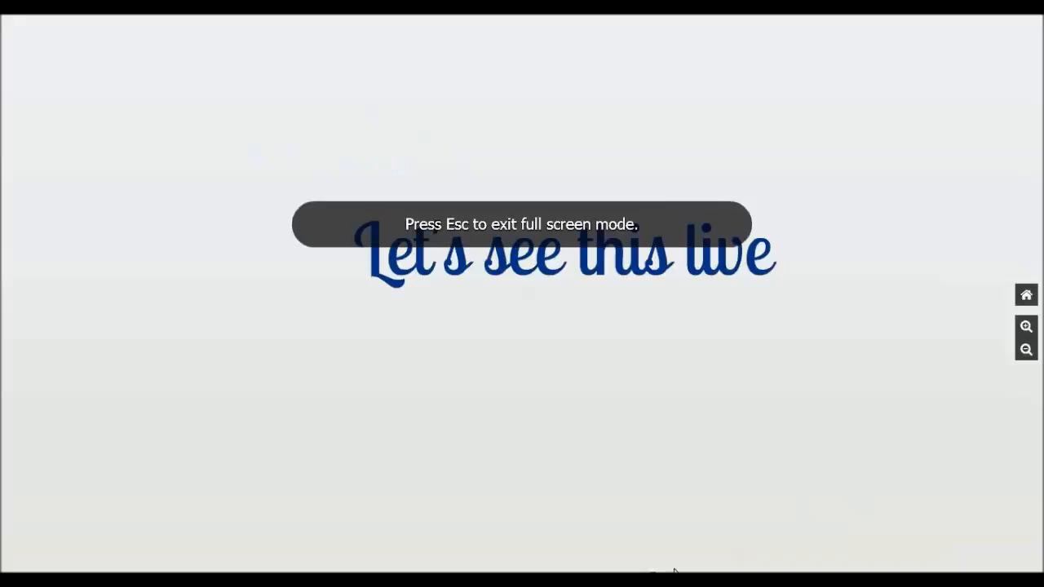
{"action": "key", "text": "Right"}
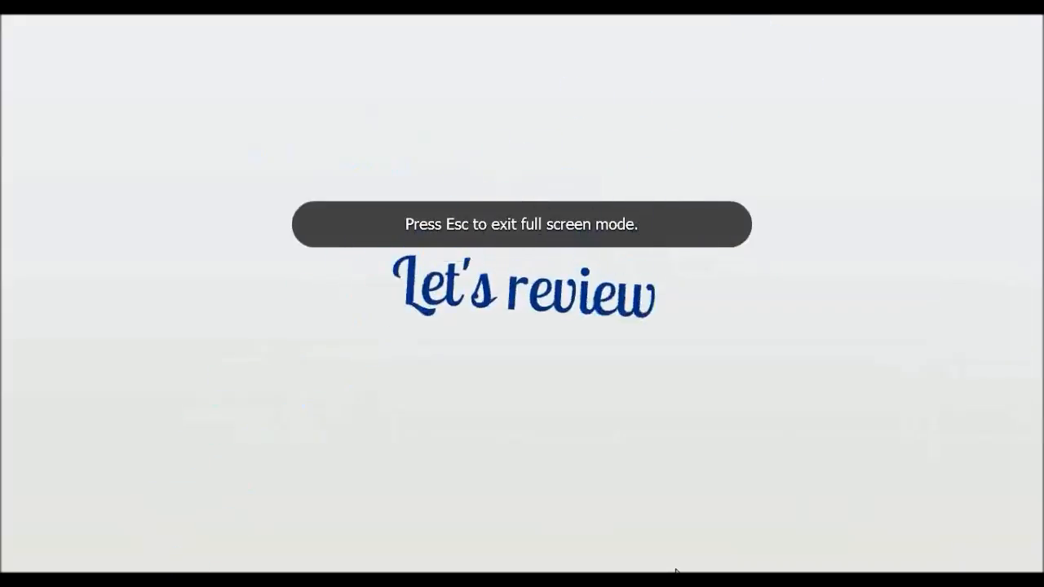
{"action": "key", "text": "Right"}
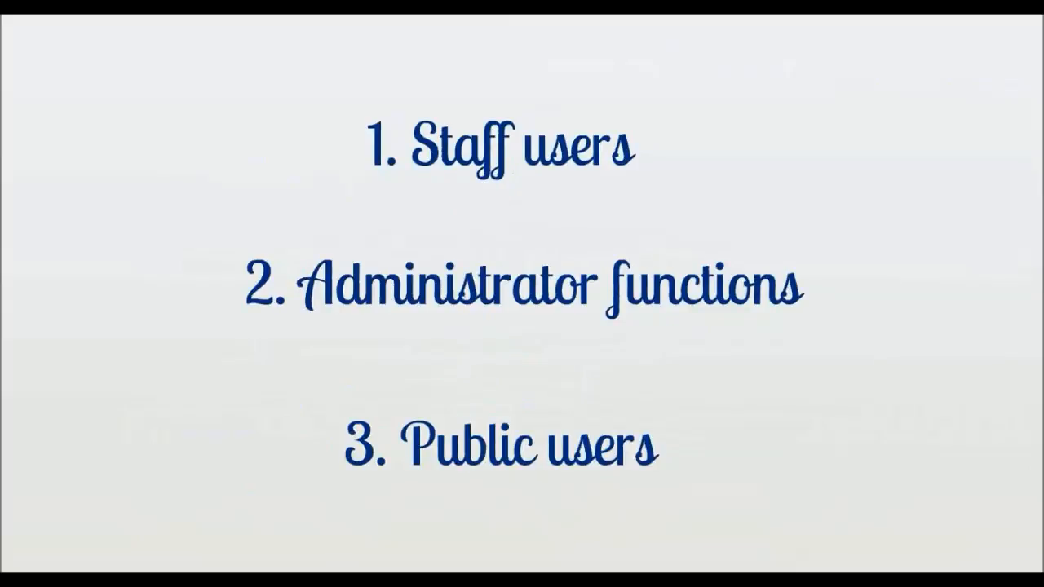
{"action": "key", "text": "Right"}
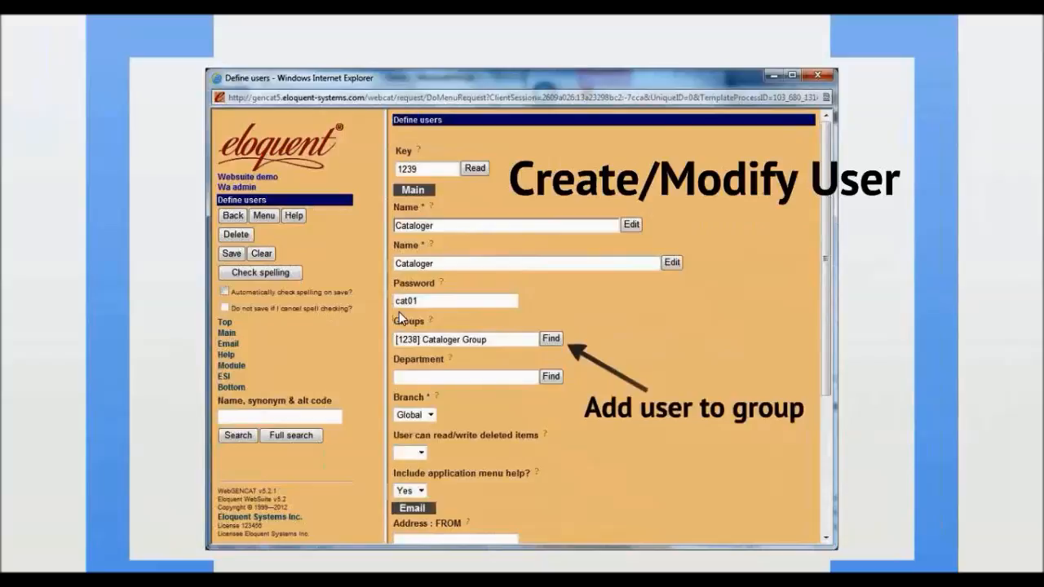
{"action": "key", "text": "Right"}
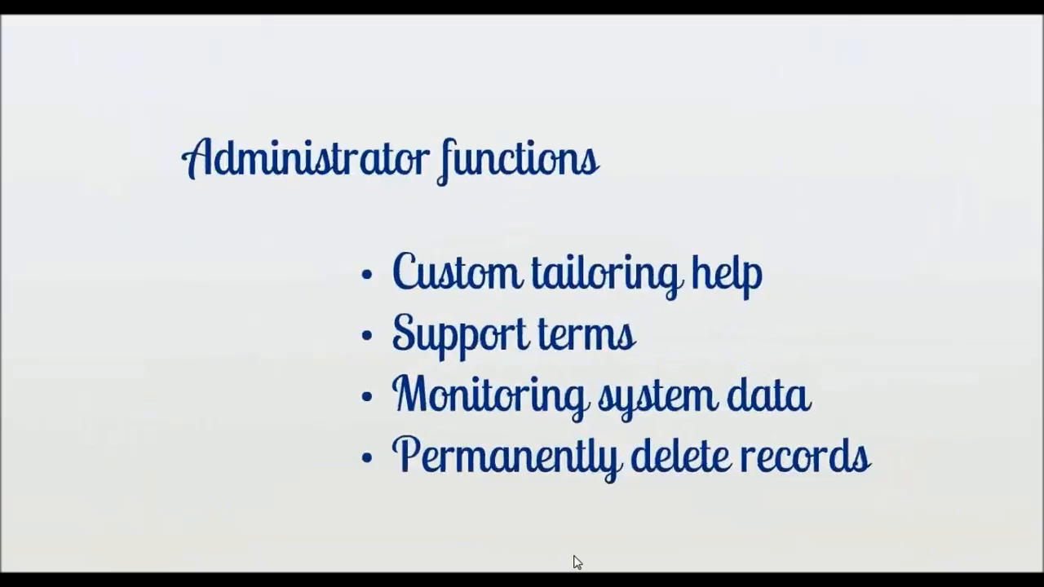